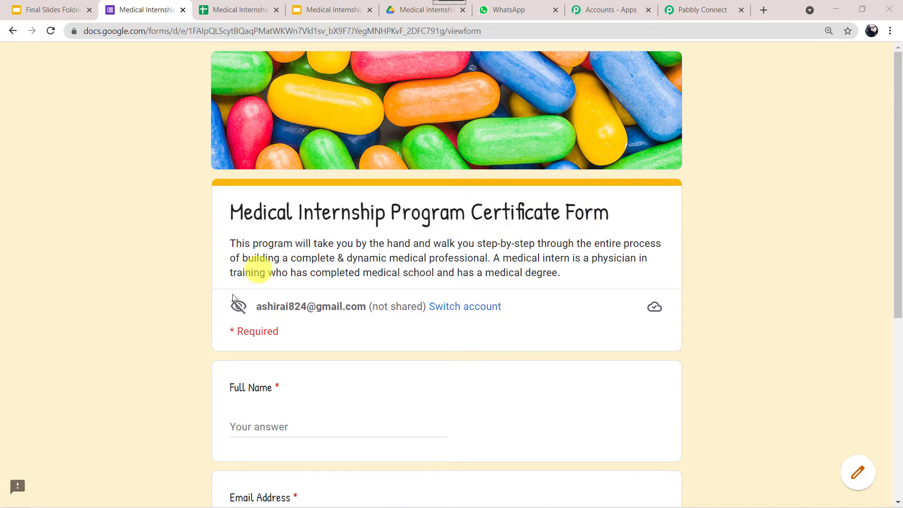
# - Check the empty responses sheet, certificate template slide, empty Drive certificates folder and WhatsApp chat before testing
pyautogui.scroll(-4, 182, 401)
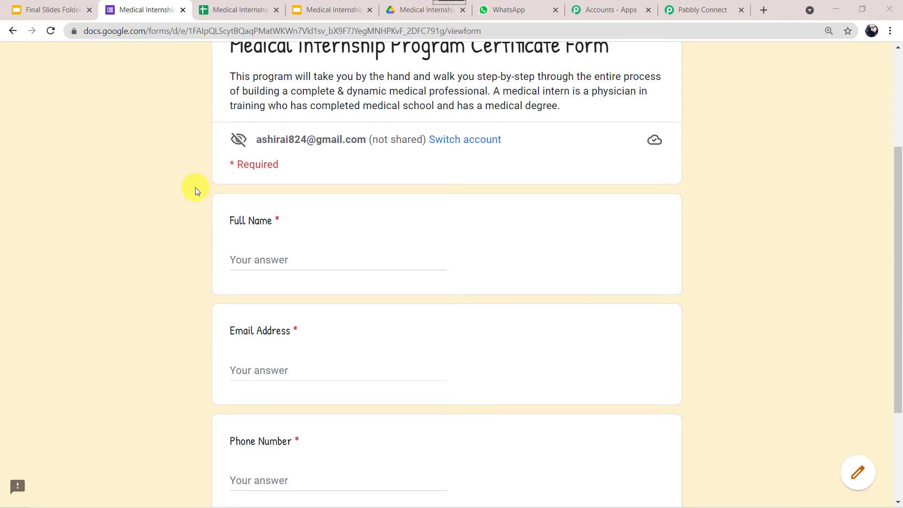
pyautogui.click(240, 12)
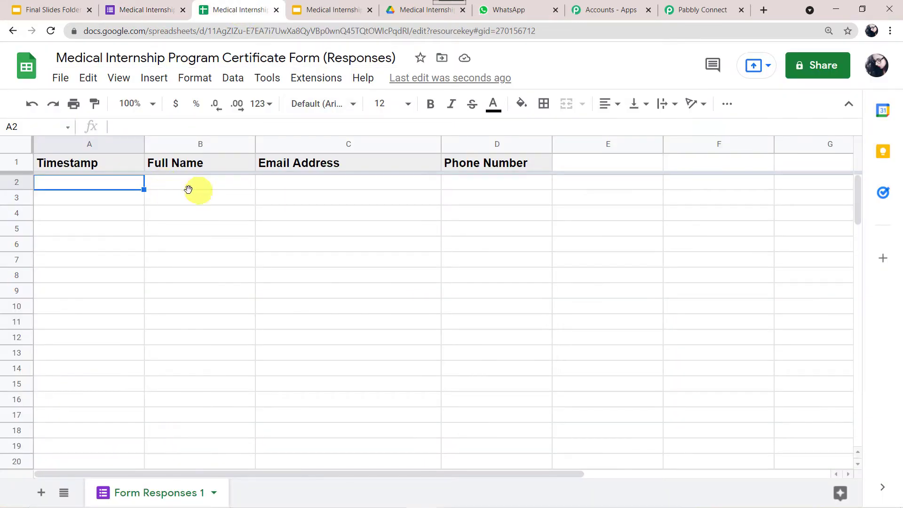
pyautogui.hotkey('ctrl', 'Tab')
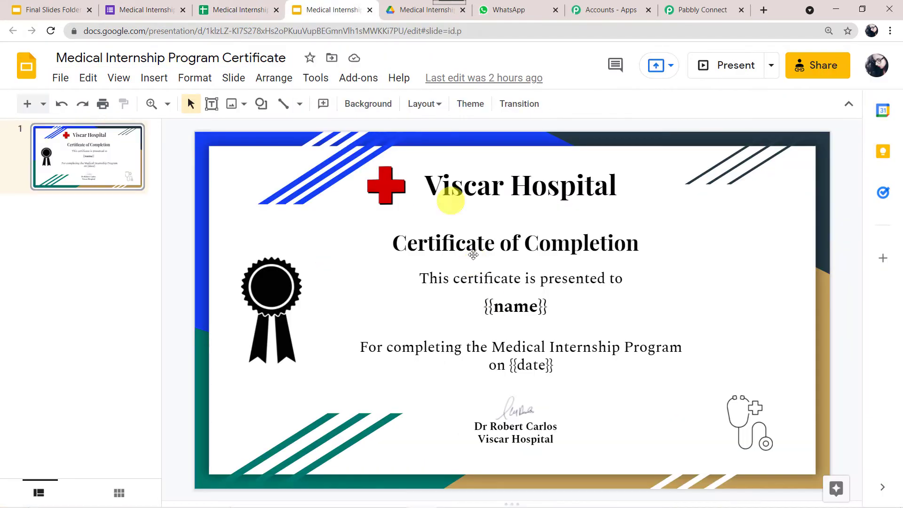
pyautogui.click(409, 10)
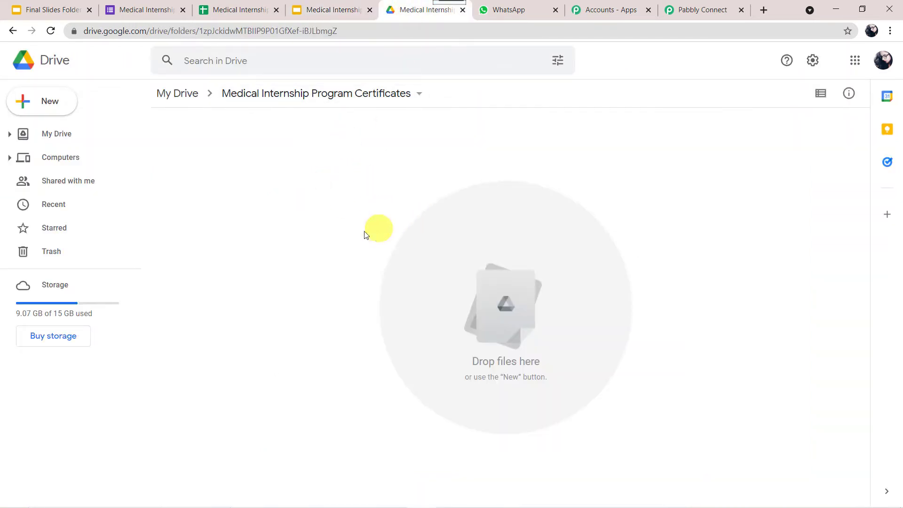
pyautogui.click(513, 14)
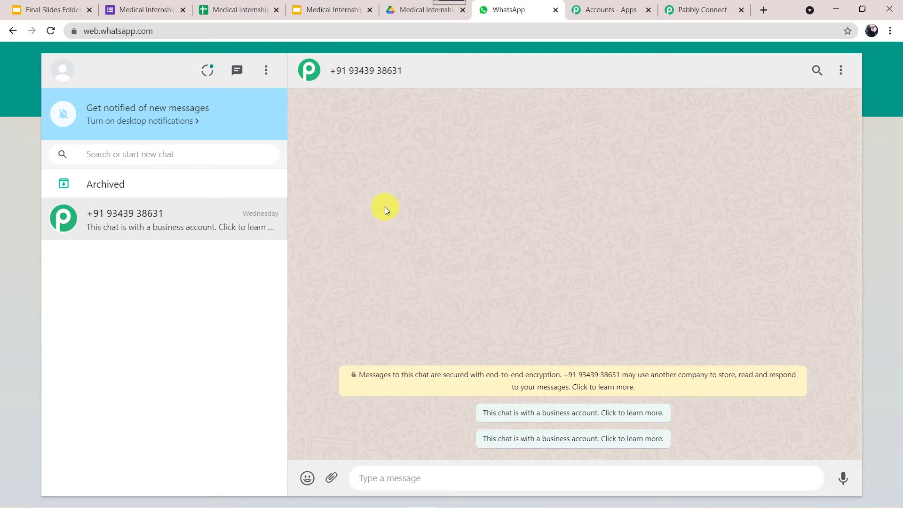
pyautogui.click(151, 6)
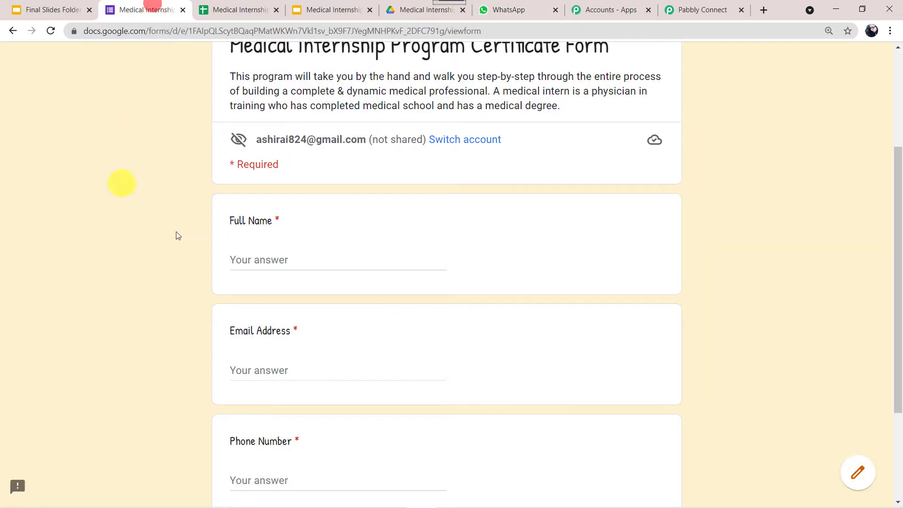
# - Fill in the intern's full name, e-mail address and phone number, and submit the form
pyautogui.click(258, 257)
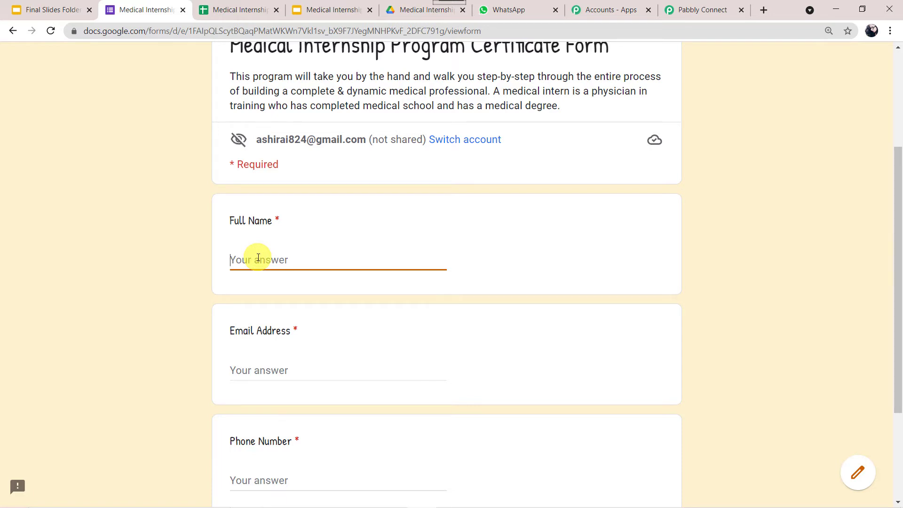
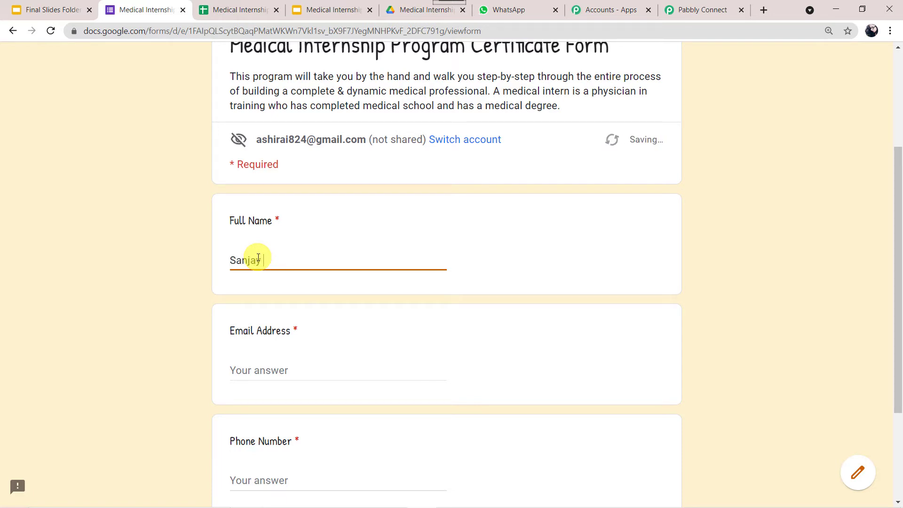
pyautogui.press('Tab')
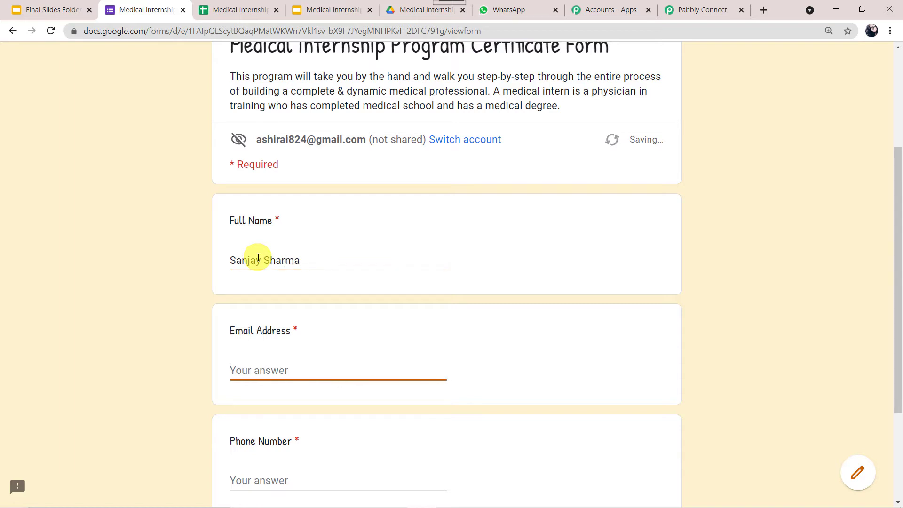
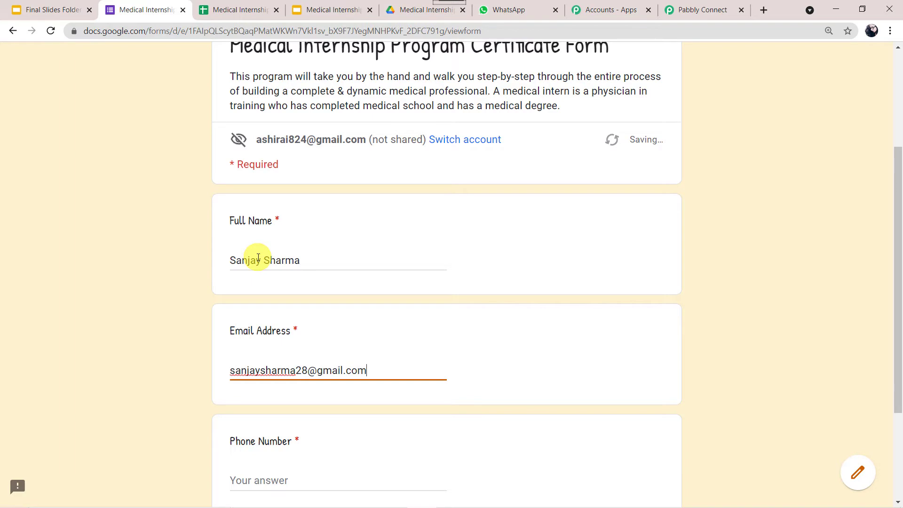
pyautogui.press('Tab')
pyautogui.scroll(-3, 258, 257)
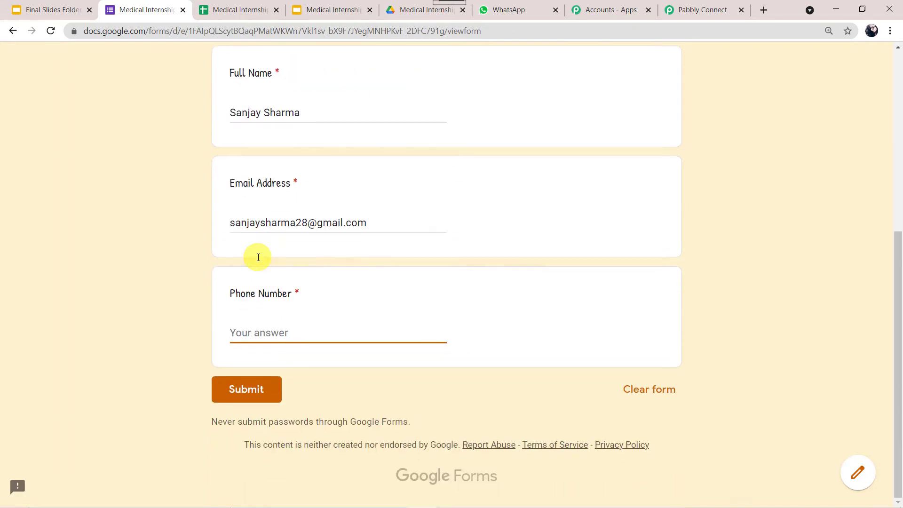
pyautogui.click(260, 397)
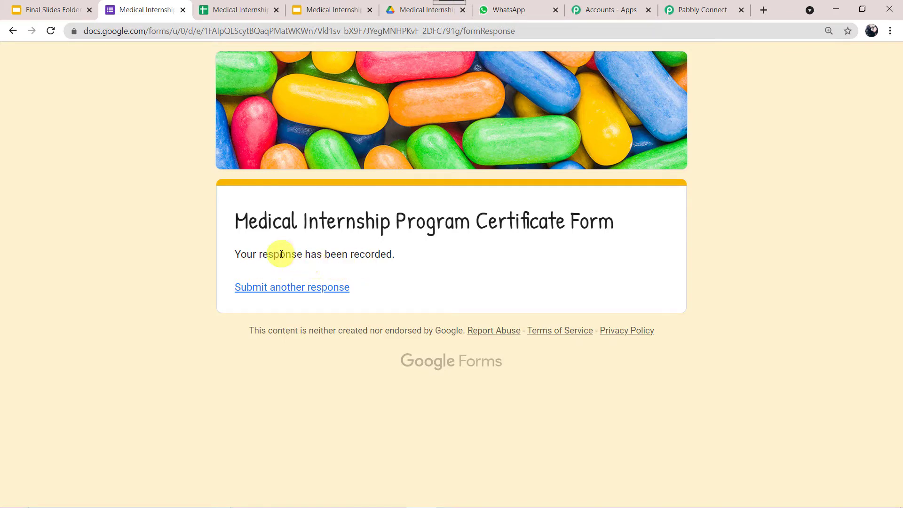
# - Confirm the new response row in the spreadsheet and check the certificates folder for the generated file
pyautogui.hotkey('ctrl', 'Tab')
pyautogui.click(151, 201)
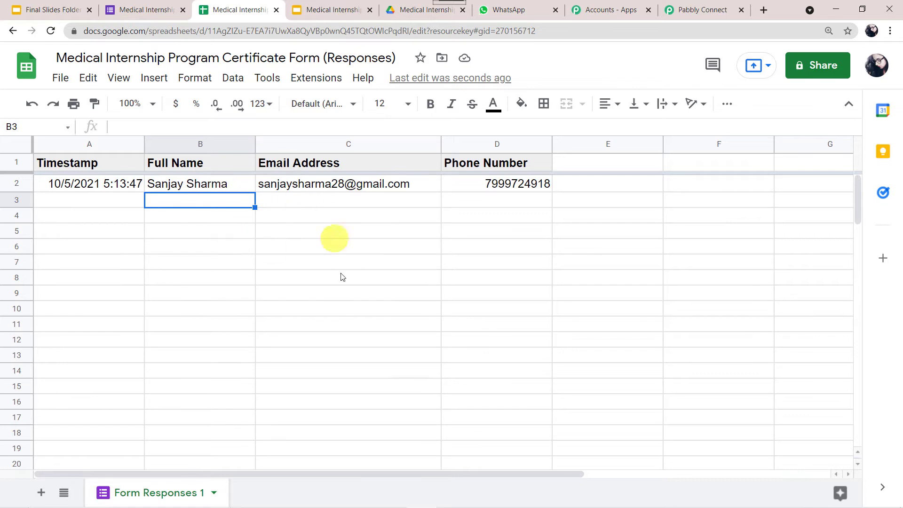
pyautogui.click(413, 8)
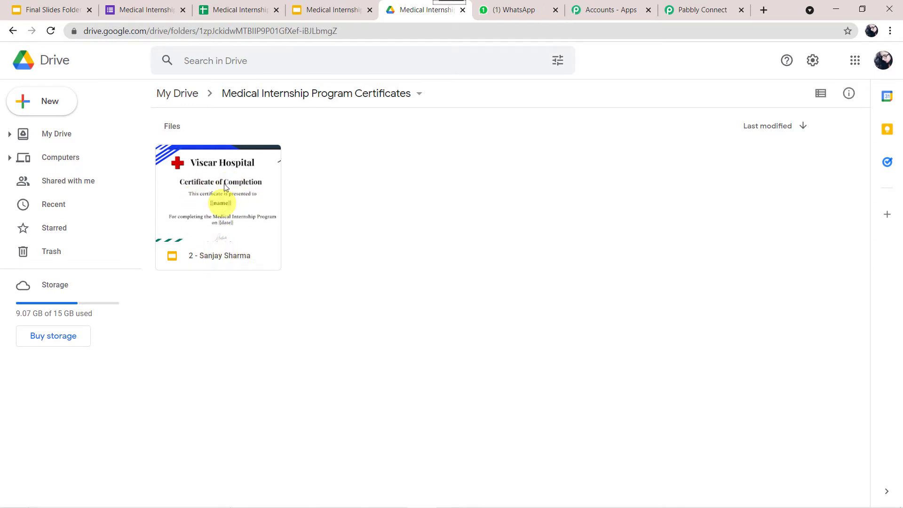
# - Download the certificate PDF attached to the congratulations message in the WhatsApp chat
pyautogui.click(520, 9)
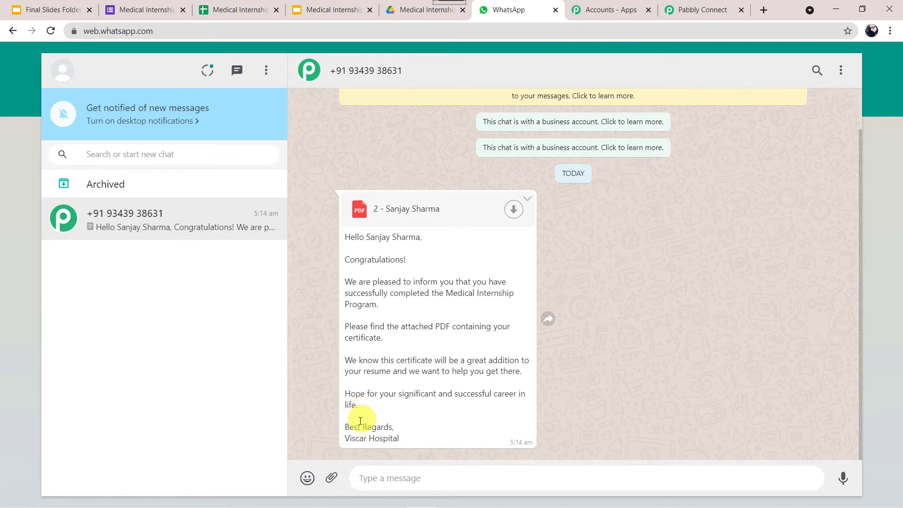
pyautogui.click(516, 209)
pyautogui.click(510, 212)
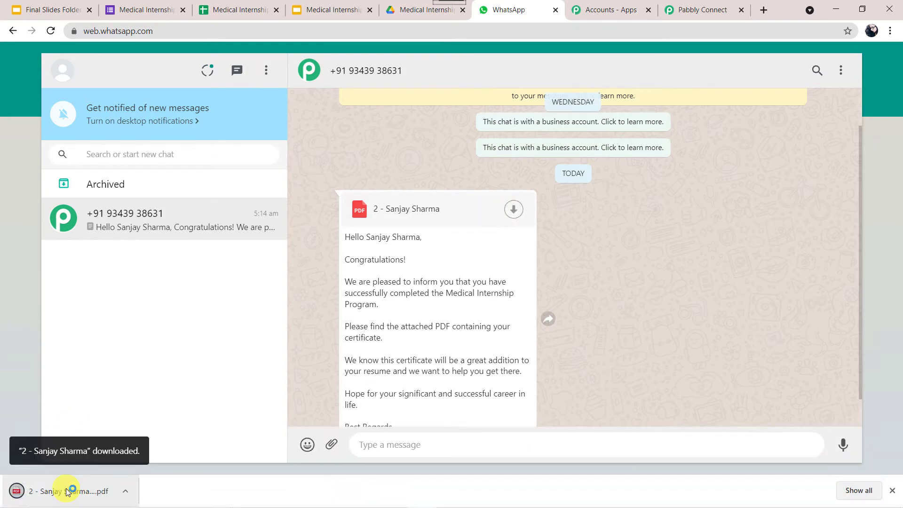
# - View the downloaded certificate PDF dated 05-10-2021, then go back to the form's confirmation page
pyautogui.click(67, 492)
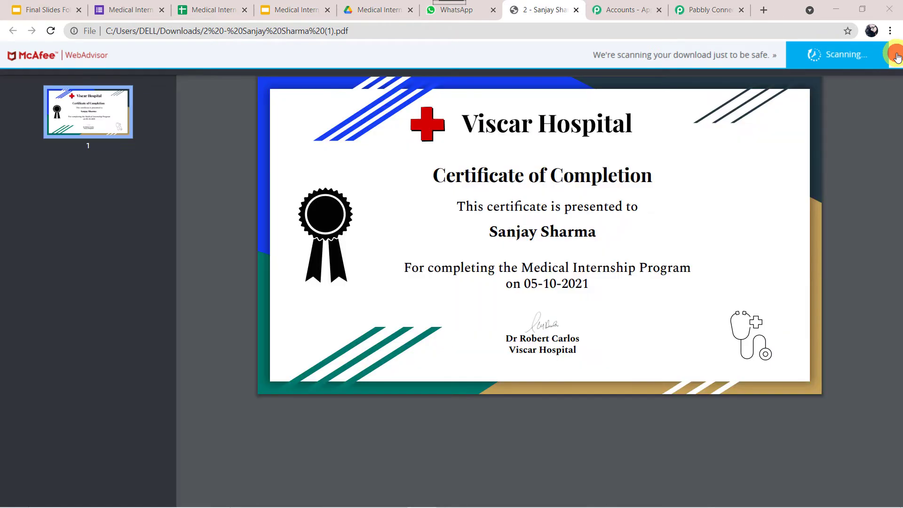
pyautogui.click(896, 57)
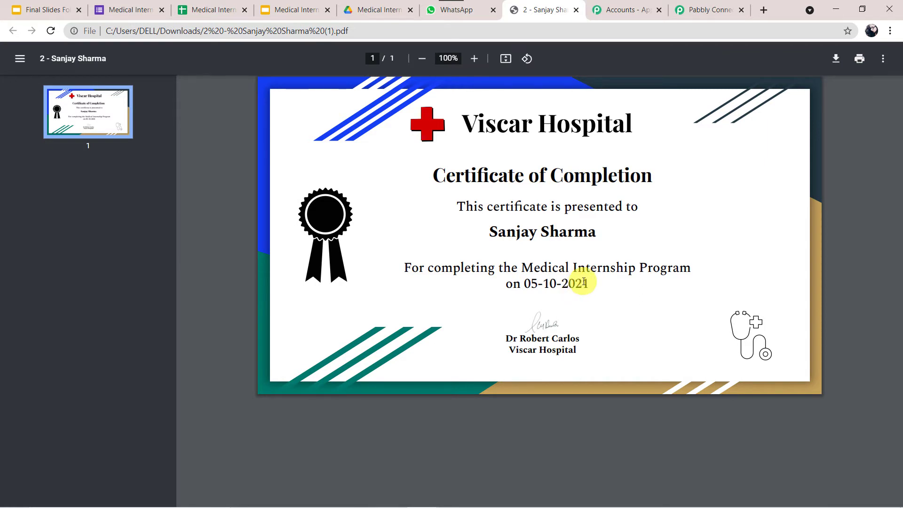
pyautogui.click(133, 9)
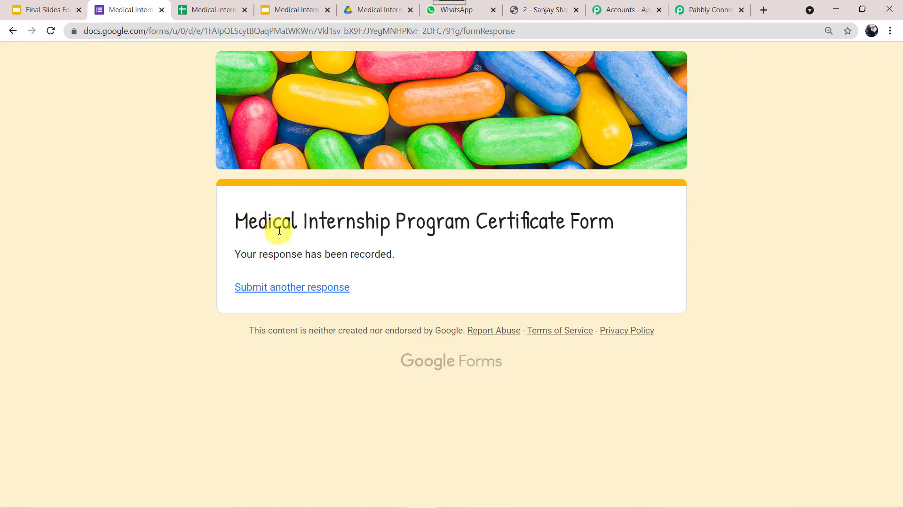
# - Review the recorded response in Sheets, the generated certificate in Drive, and the WhatsApp delivery
pyautogui.click(211, 11)
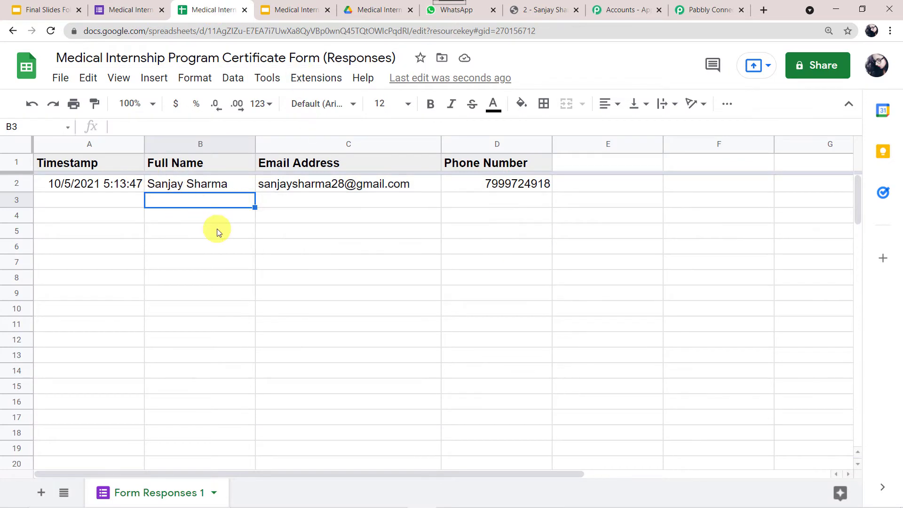
pyautogui.click(362, 9)
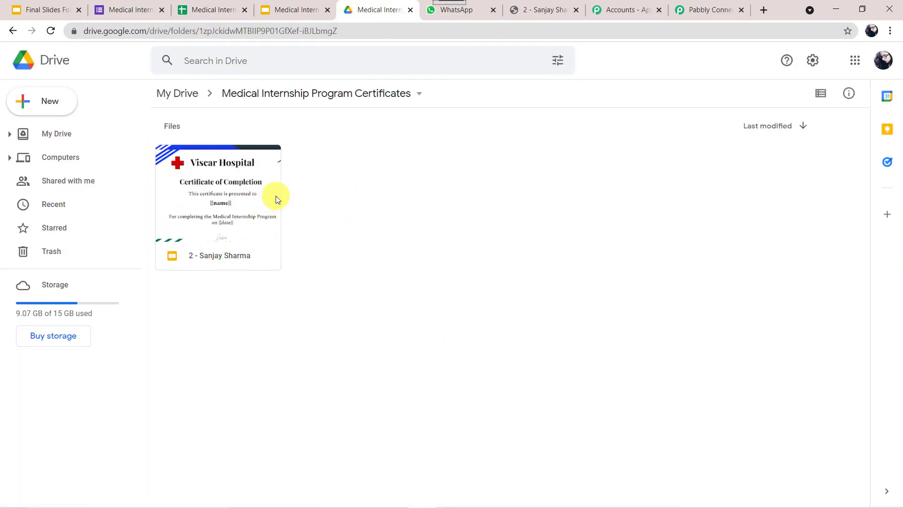
pyautogui.click(471, 13)
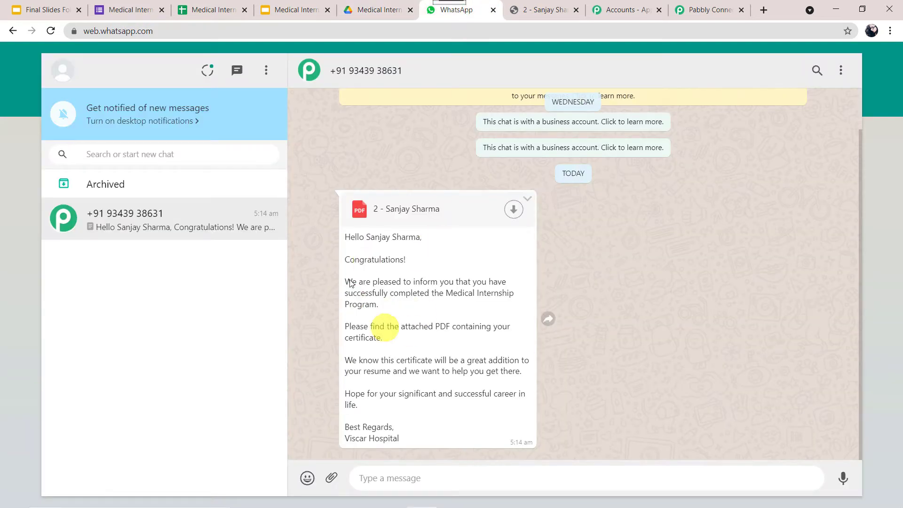
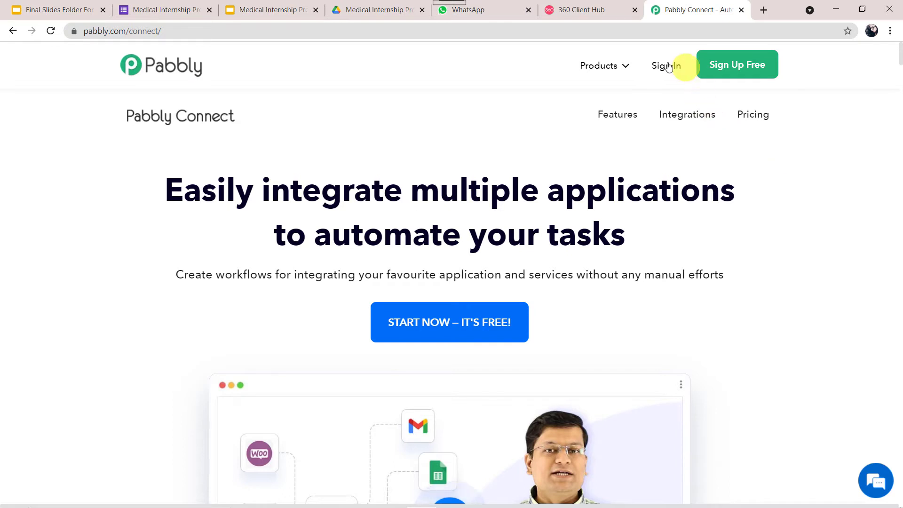
# - Sign in to Pabbly and open the Connect app
pyautogui.click(665, 66)
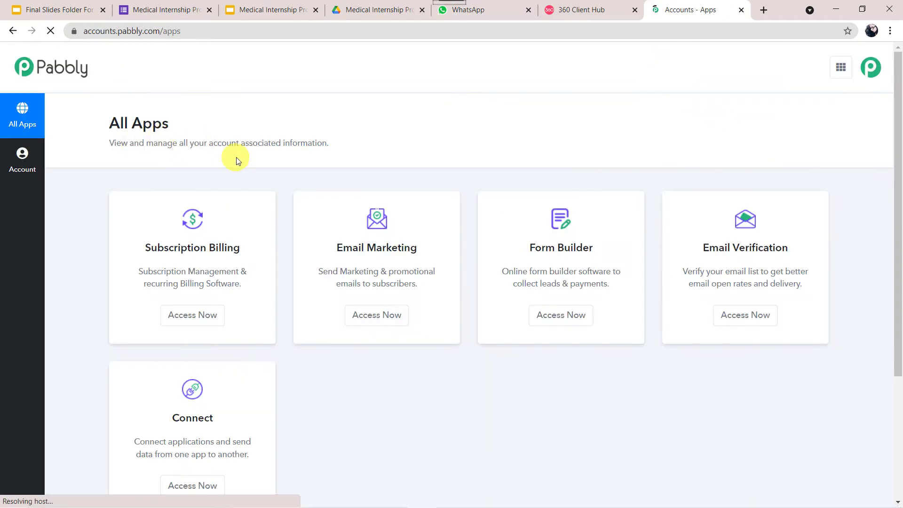
pyautogui.scroll(-4, 236, 157)
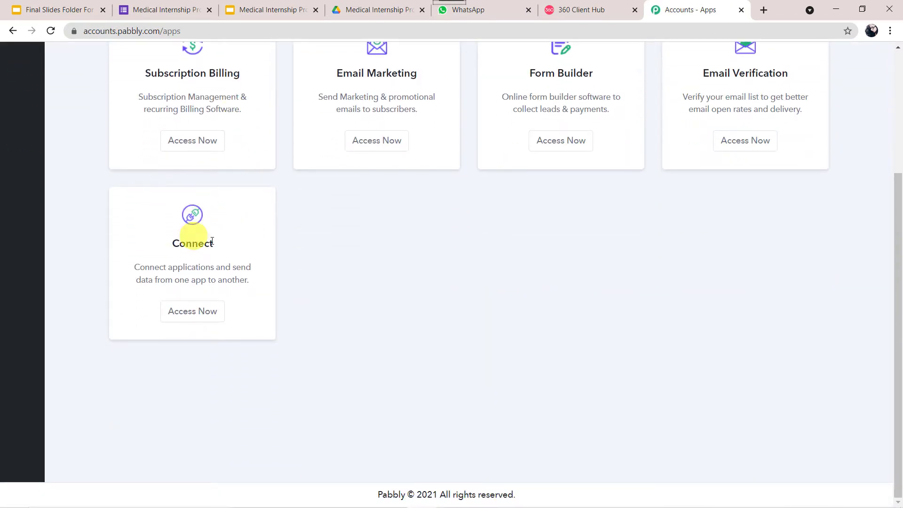
pyautogui.click(200, 313)
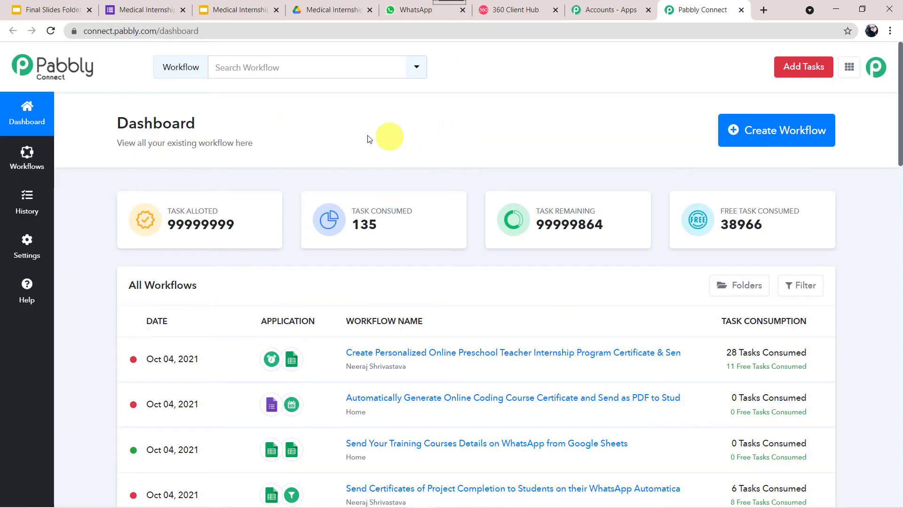
# - Create a workflow named 'Send Certificates of Medical Internship Program on WhatsApp'
pyautogui.click(758, 134)
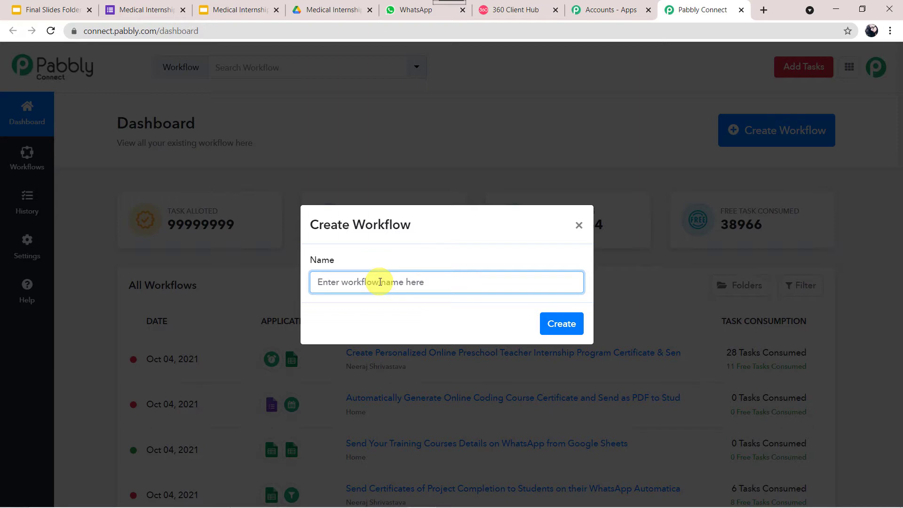
pyautogui.write('Send Certificates of Medical Internship Program on WhatsApp')
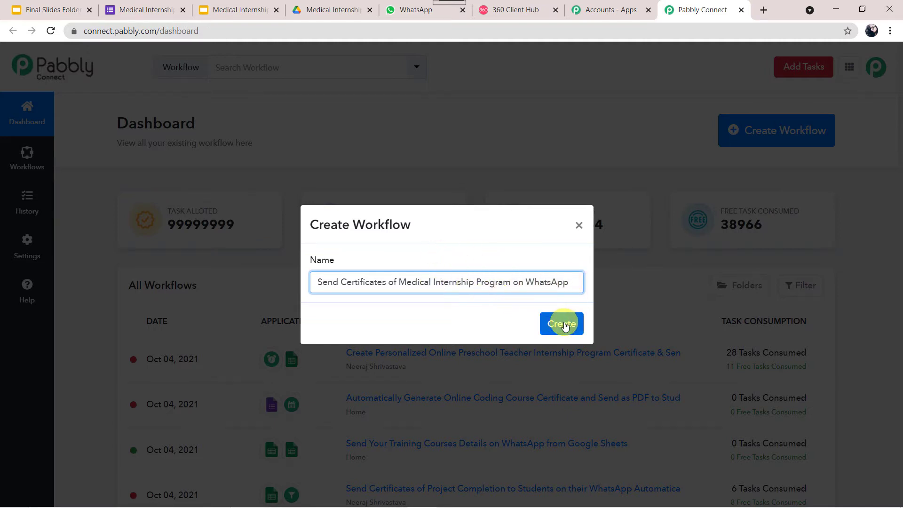
pyautogui.click(564, 324)
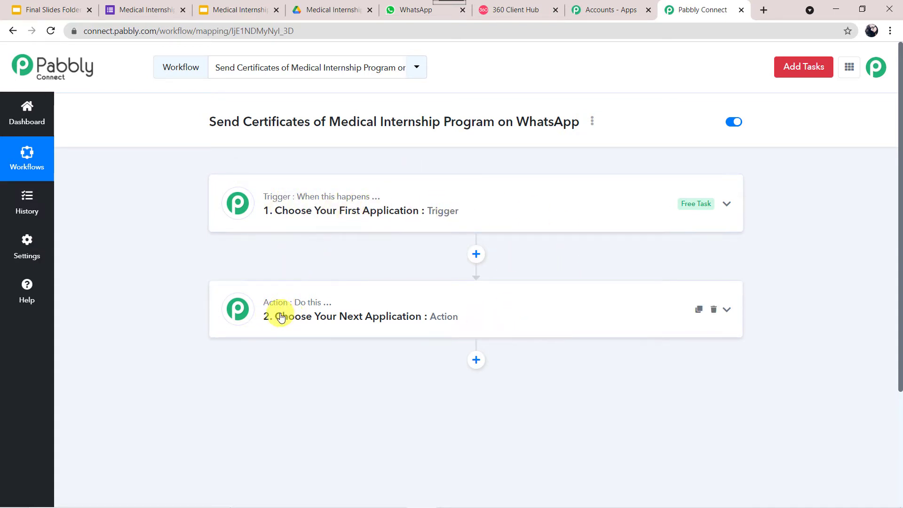
# - Set the trigger app to Google Forms with the New Response in Spreadsheet event
pyautogui.moveTo(314, 308)
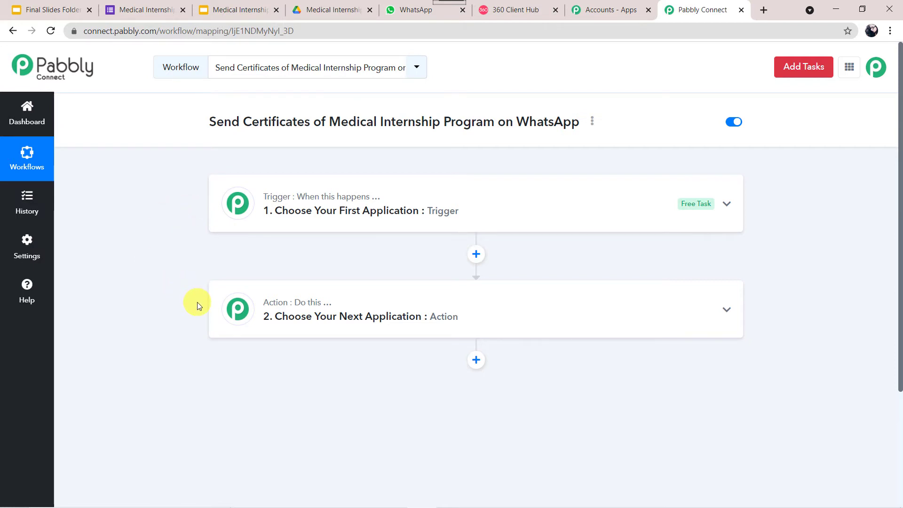
pyautogui.click(495, 213)
pyautogui.scroll(-1, 492, 210)
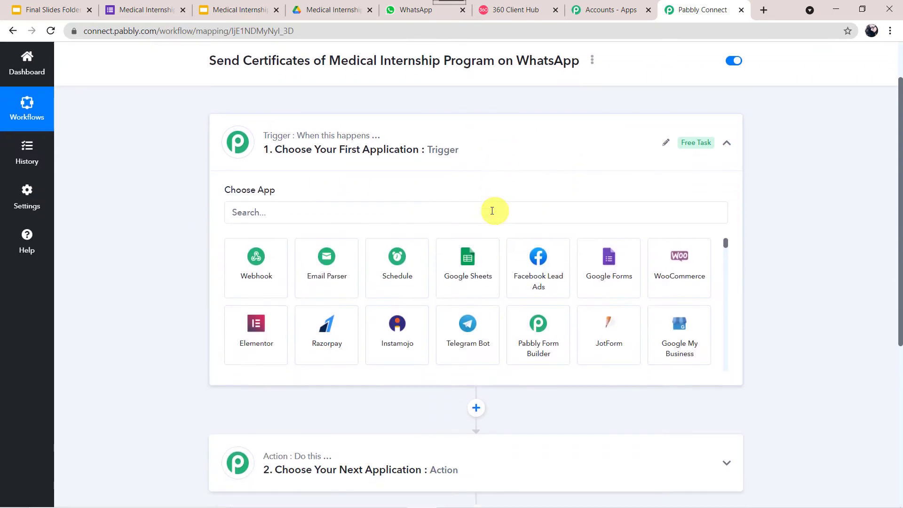
pyautogui.click(405, 216)
pyautogui.write('Goo')
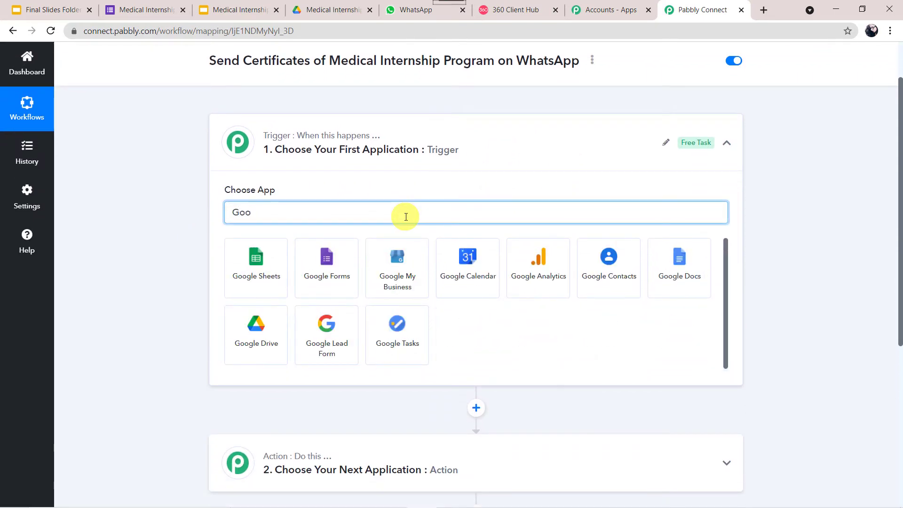
pyautogui.write('gle Fo')
pyautogui.click(263, 269)
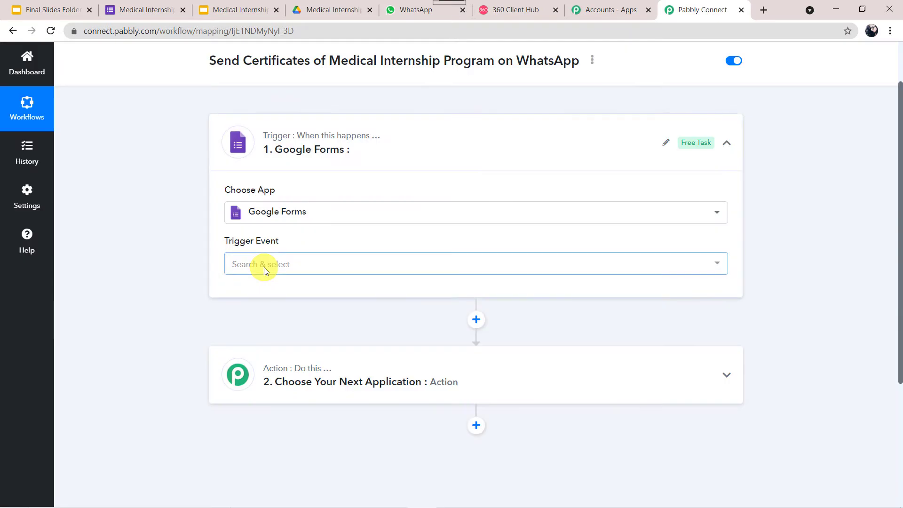
pyautogui.click(265, 269)
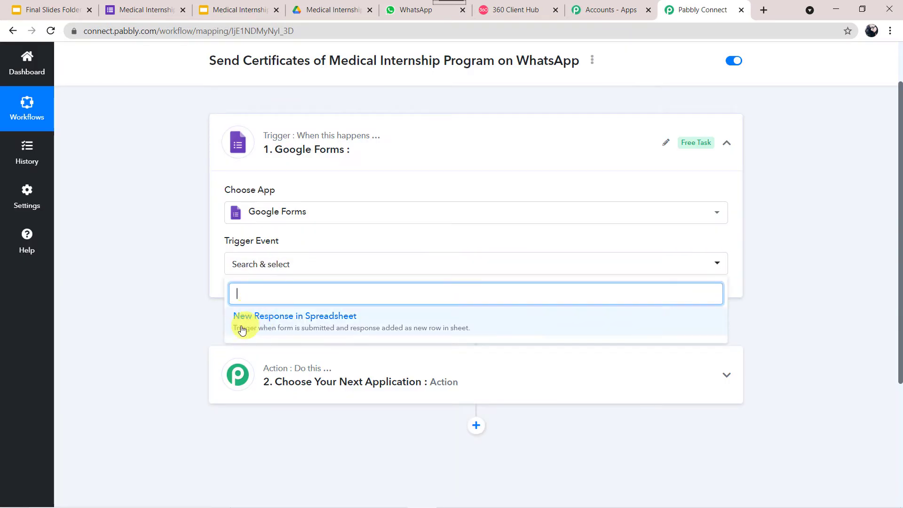
pyautogui.click(331, 323)
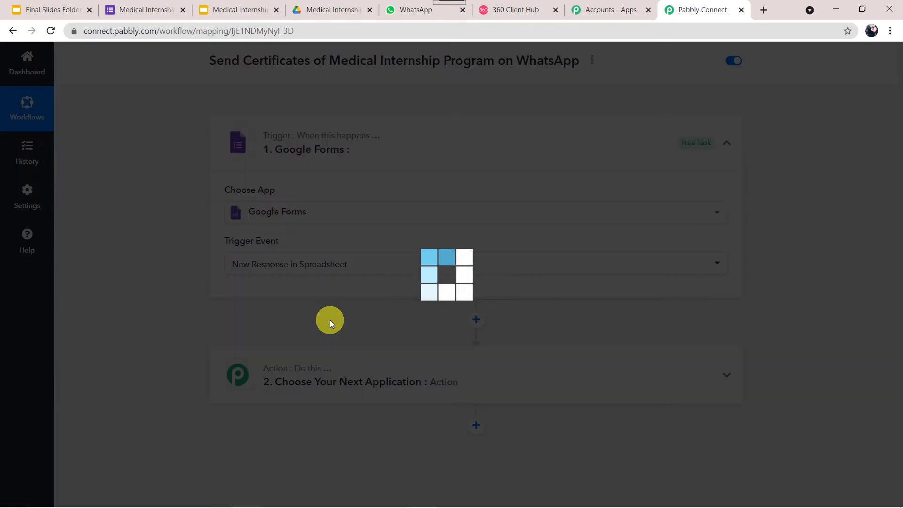
pyautogui.scroll(-4, 141, 298)
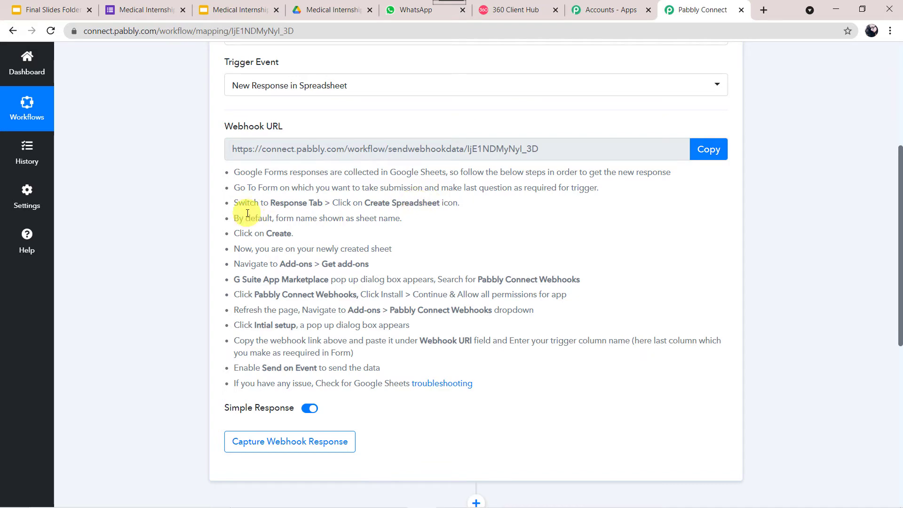
# - Open the Medical Internship Program Certificate Form in preview as a respondent
pyautogui.click(148, 10)
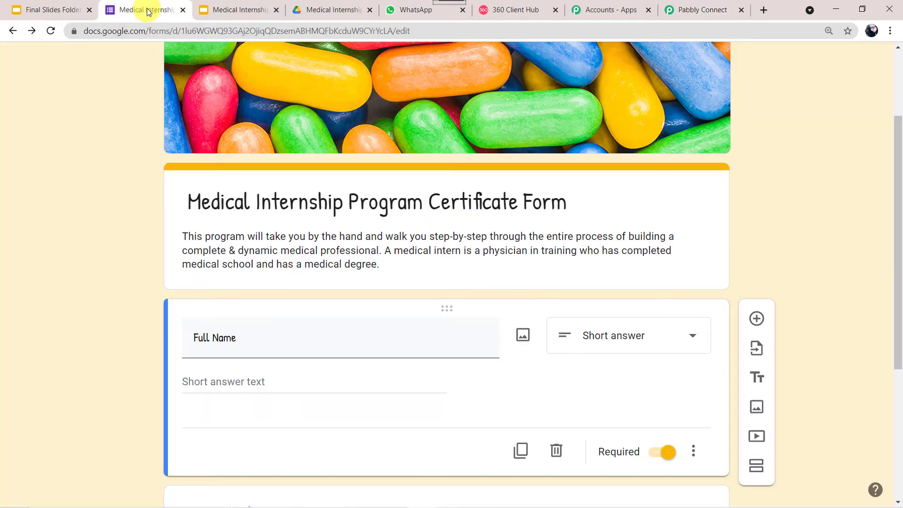
pyautogui.scroll(-1, 120, 238)
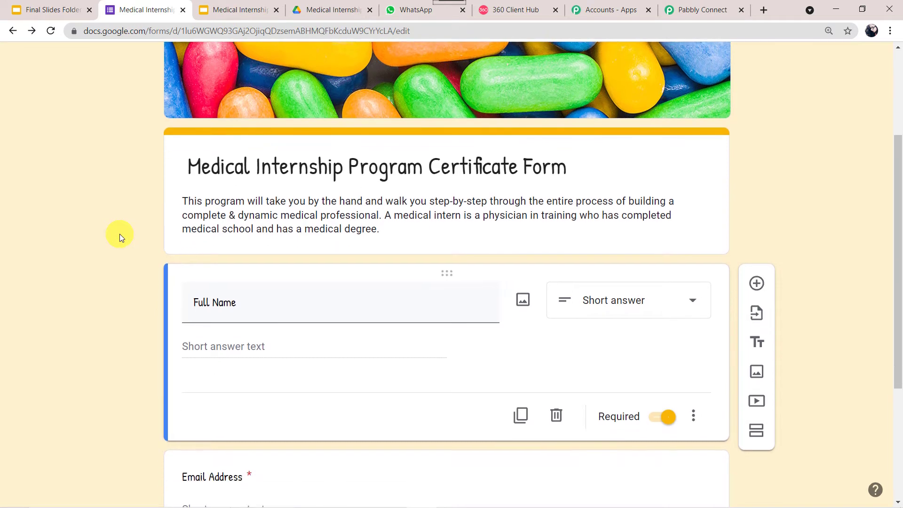
pyautogui.scroll(-3, 120, 235)
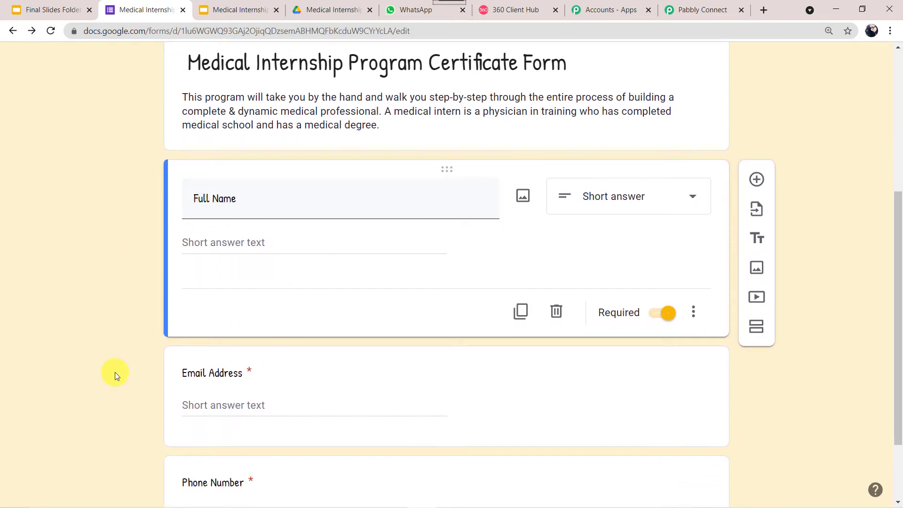
pyautogui.scroll(-3, 114, 372)
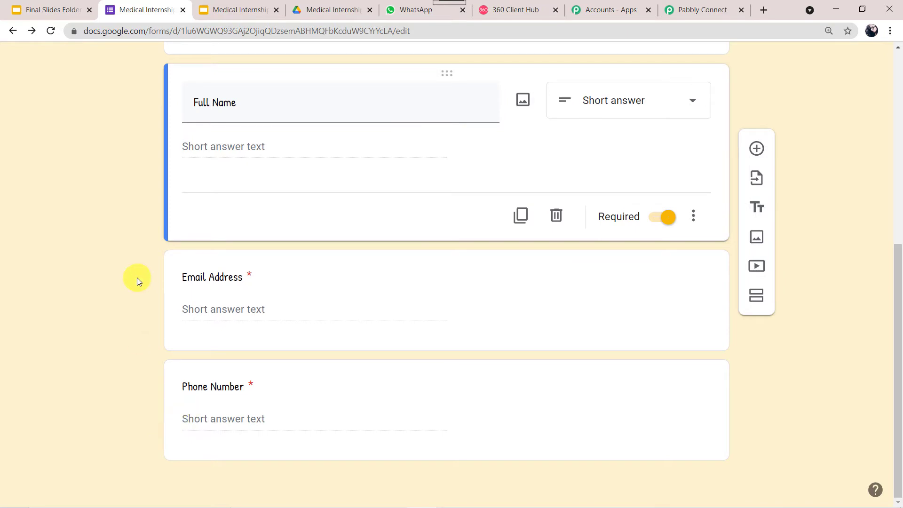
pyautogui.scroll(10, 137, 280)
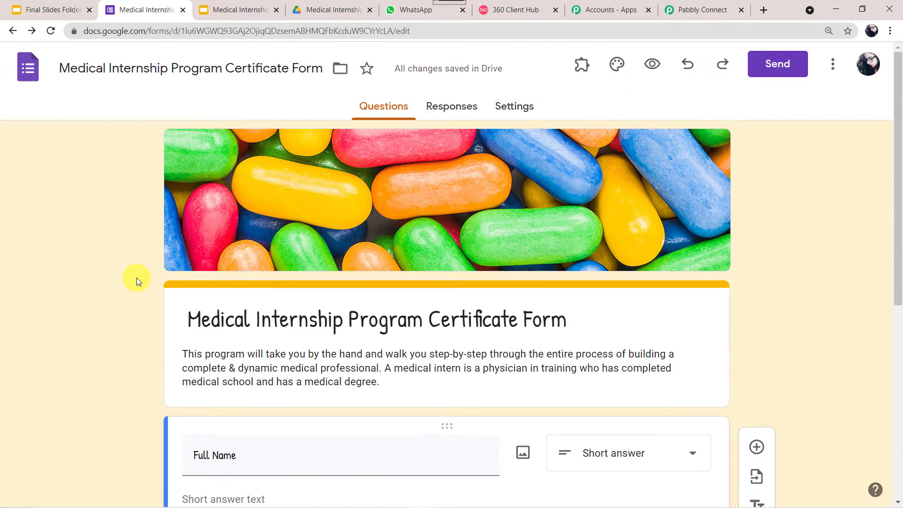
pyautogui.click(654, 63)
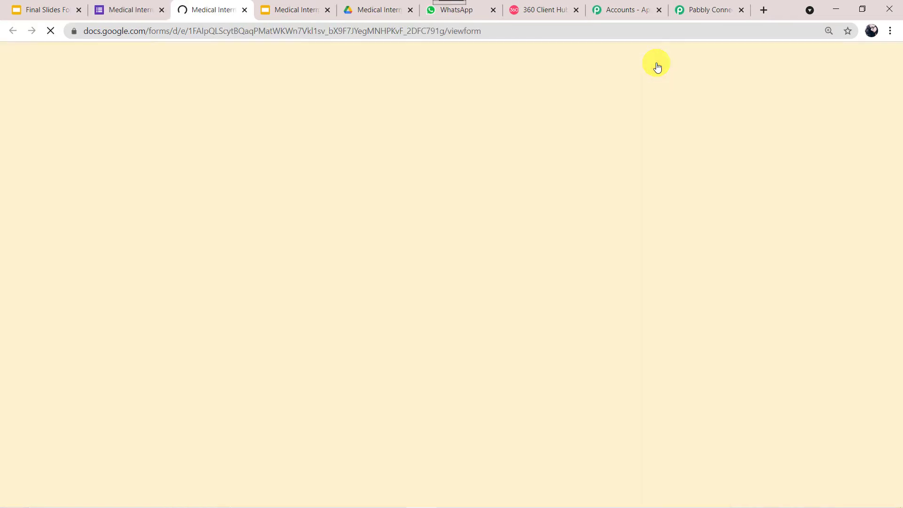
pyautogui.scroll(-5, 131, 306)
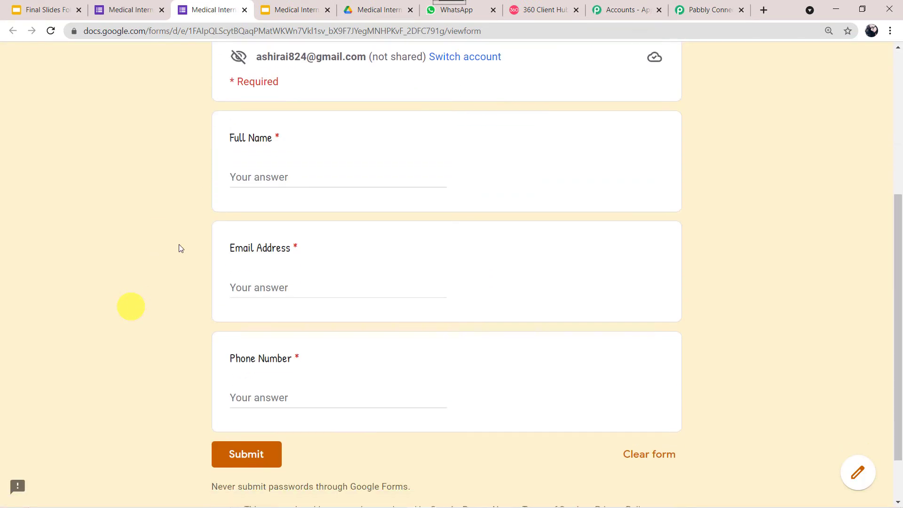
# - Enter a test full name, email address and phone number, then submit the response
pyautogui.click(246, 171)
pyautogui.write('Adam Smith')
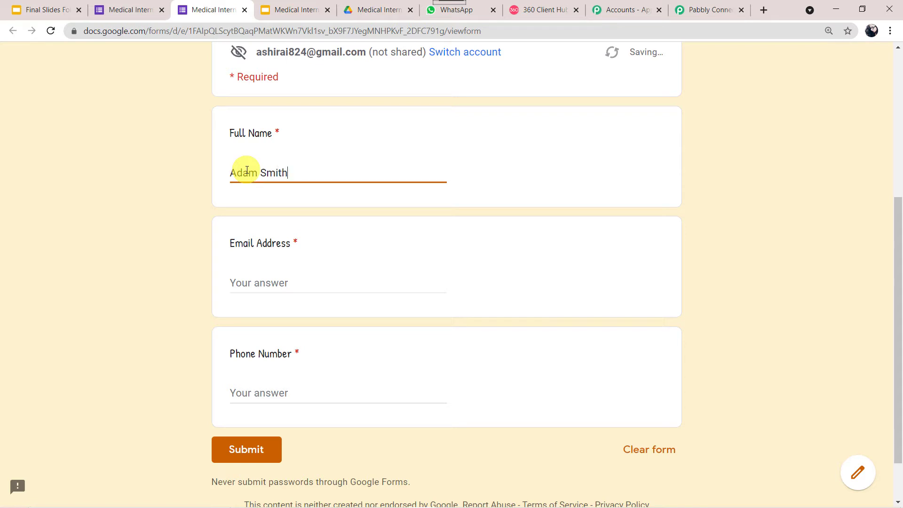
pyautogui.press('Tab')
pyautogui.write('a')
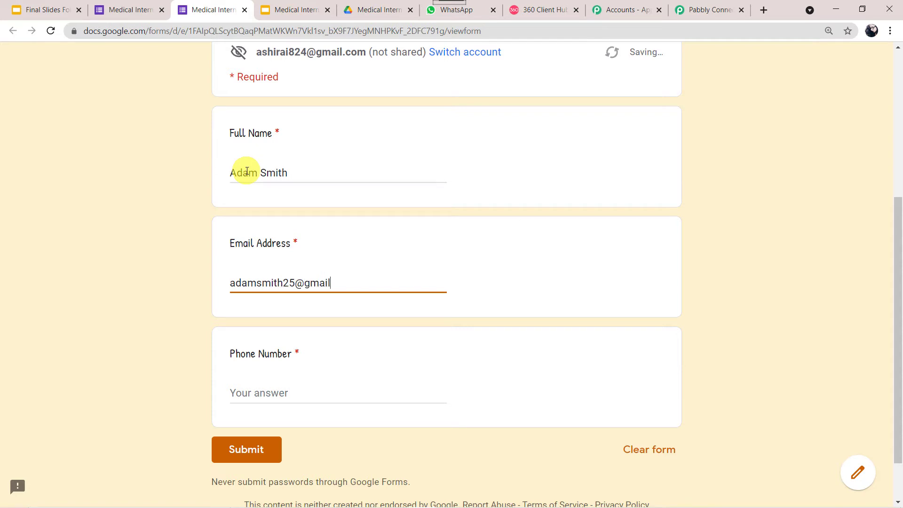
pyautogui.press('Tab')
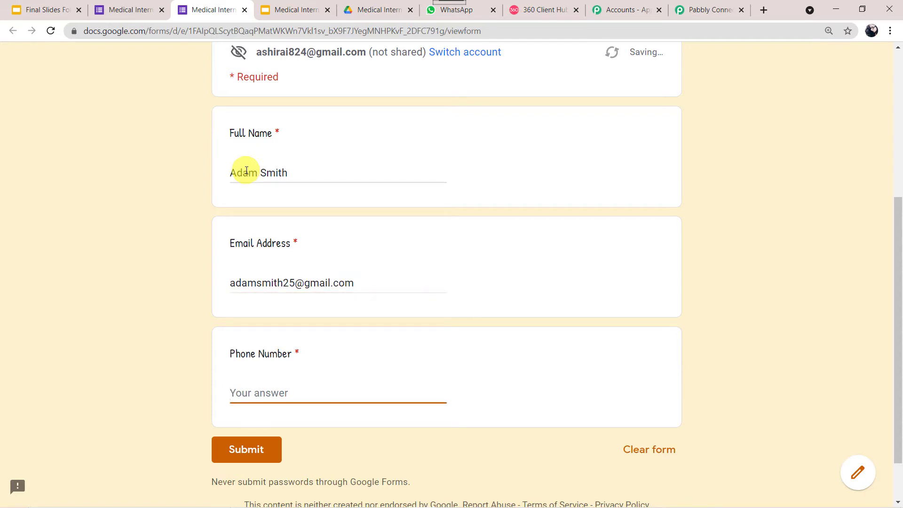
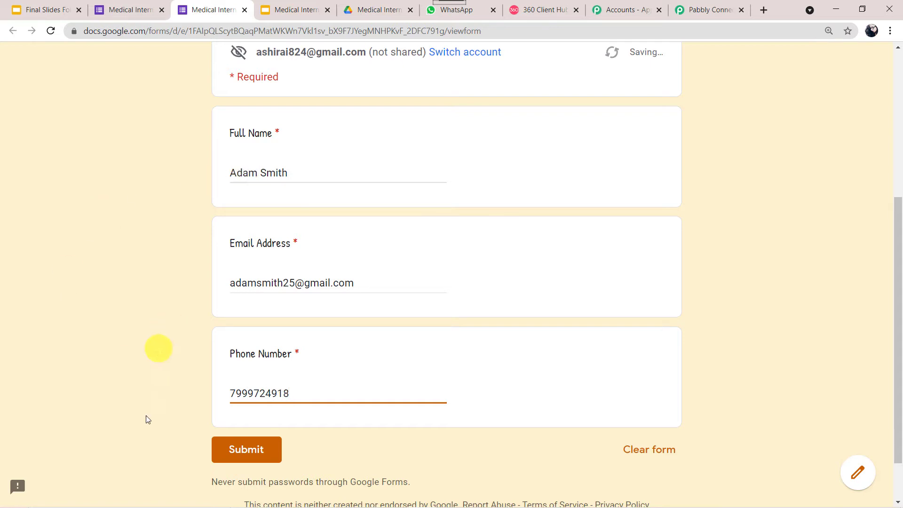
pyautogui.click(245, 462)
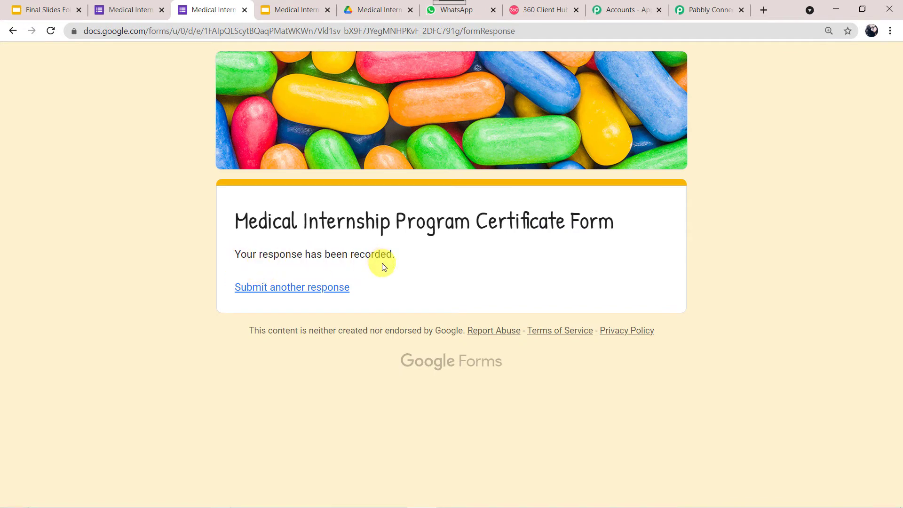
# - From the Responses tab, create the linked spreadsheet 'Medical Internship Program Certificate Form (Responses)'
pyautogui.click(136, 10)
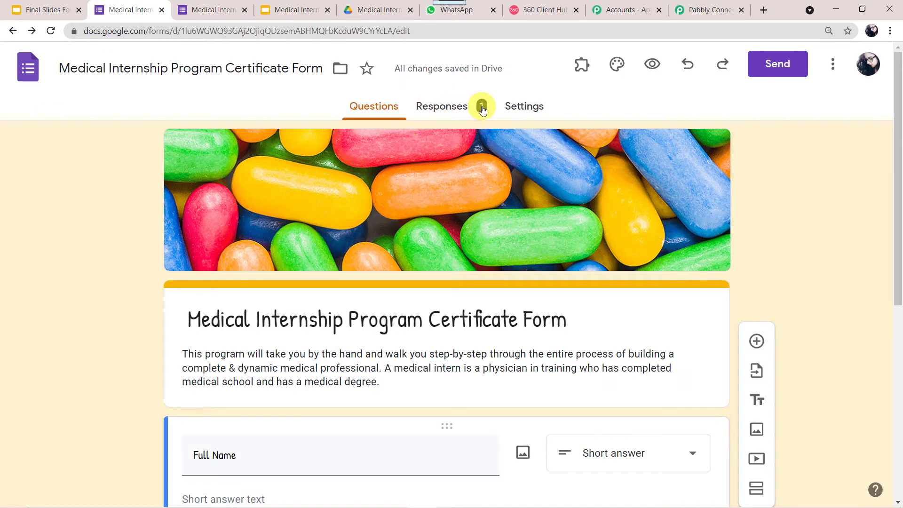
pyautogui.click(448, 105)
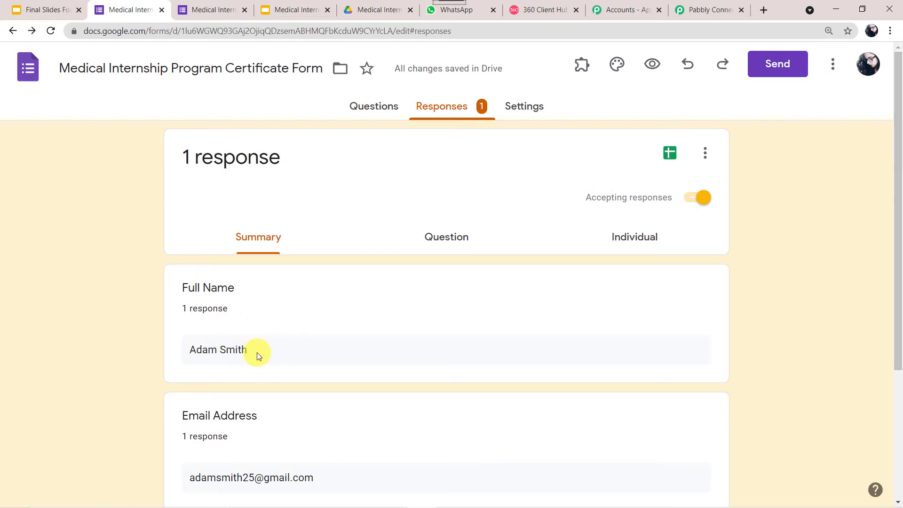
pyautogui.click(706, 153)
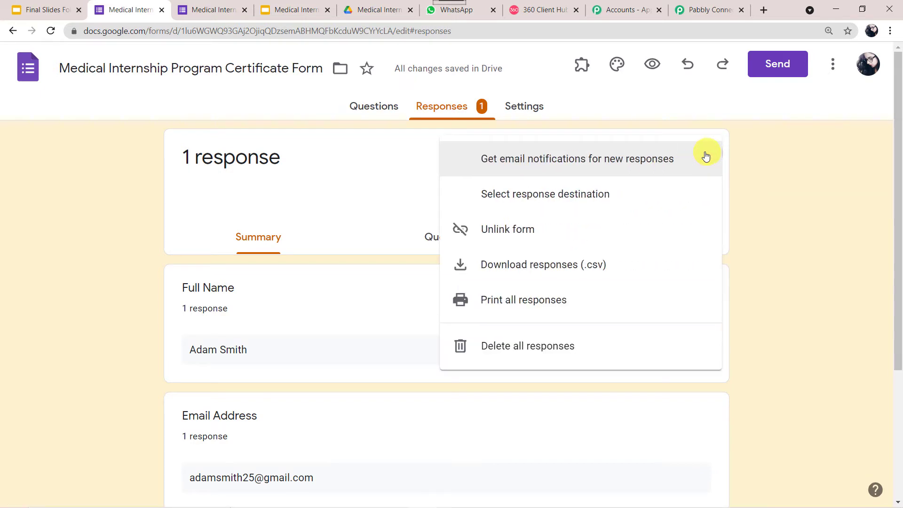
pyautogui.click(593, 198)
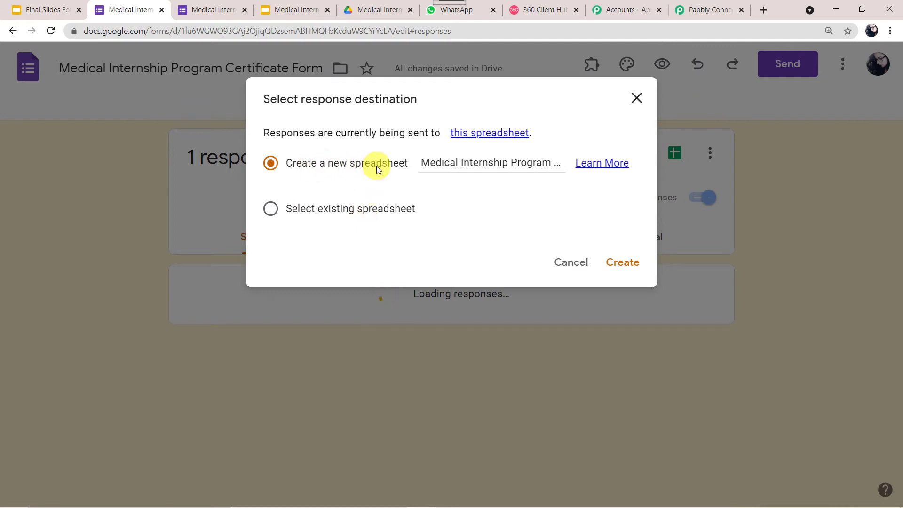
pyautogui.click(454, 163)
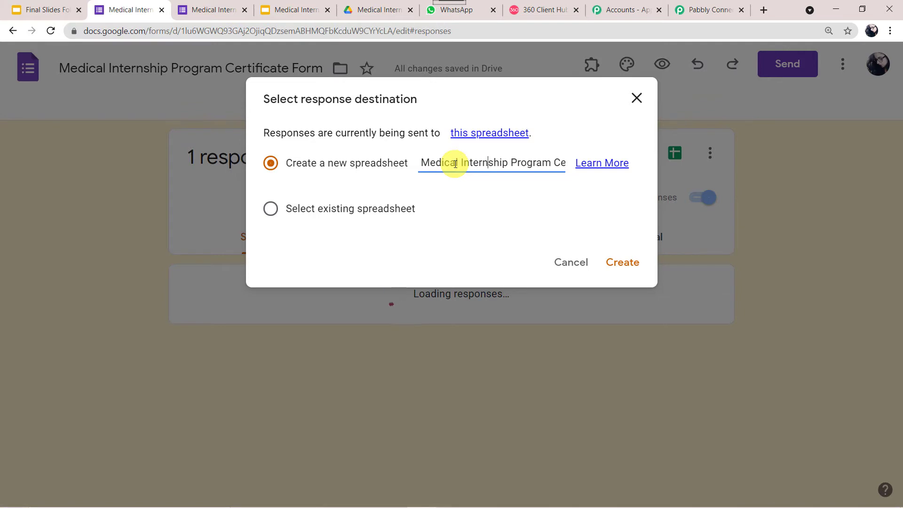
pyautogui.press('Right')
pyautogui.press('Right')
pyautogui.press('Right')
pyautogui.press('Right')
pyautogui.press('Right')
pyautogui.press('Right')
pyautogui.press('Right')
pyautogui.press('Right')
pyautogui.press('Right')
pyautogui.press('Right')
pyautogui.press('Right')
pyautogui.press('Right')
pyautogui.press('Right')
pyautogui.press('Right')
pyautogui.press('Right')
pyautogui.press('Right')
pyautogui.press('Right')
pyautogui.press('Right')
pyautogui.press('Right')
pyautogui.press('Right')
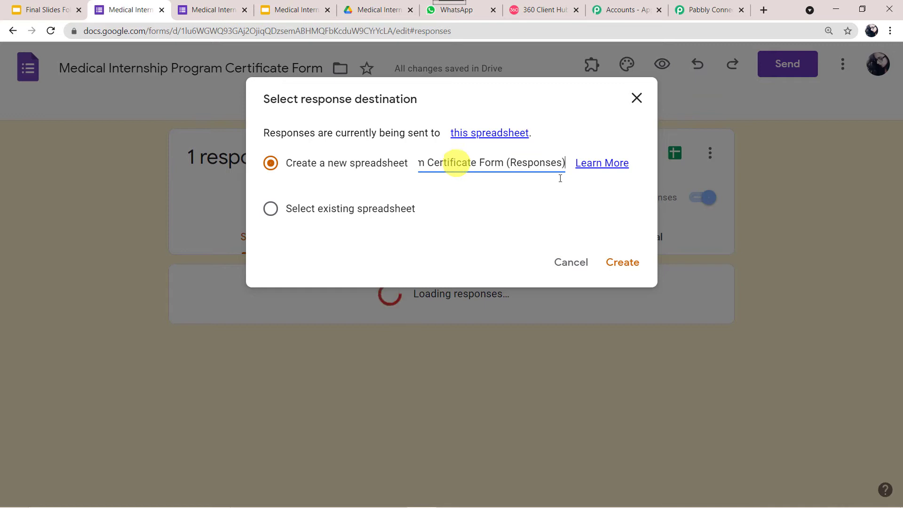
pyautogui.click(618, 261)
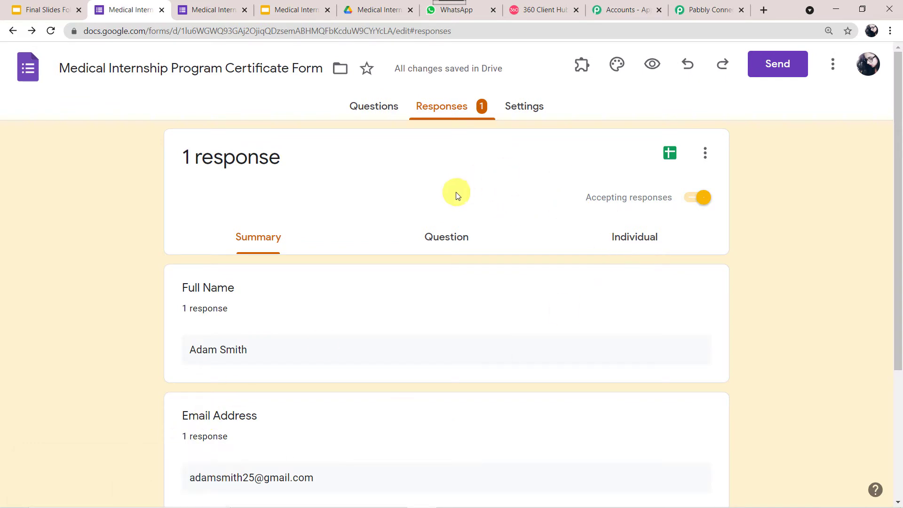
# - Open the linked responses spreadsheet from the Sheets icon on the Responses tab
pyautogui.click(669, 154)
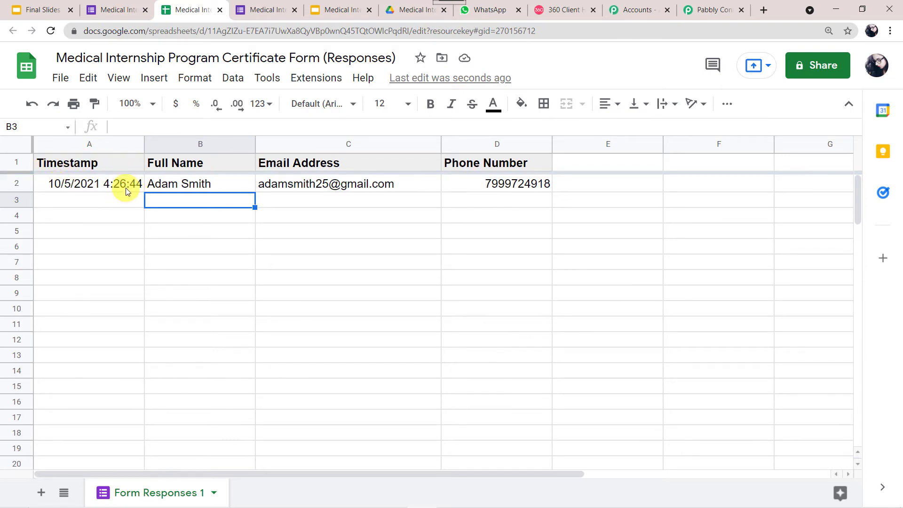
pyautogui.click(708, 11)
pyautogui.scroll(-1, 223, 224)
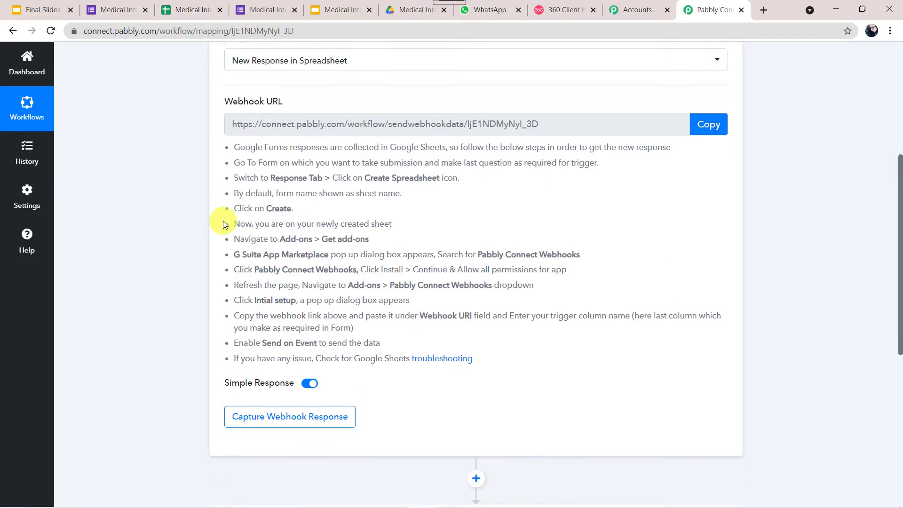
pyautogui.scroll(-1, 223, 223)
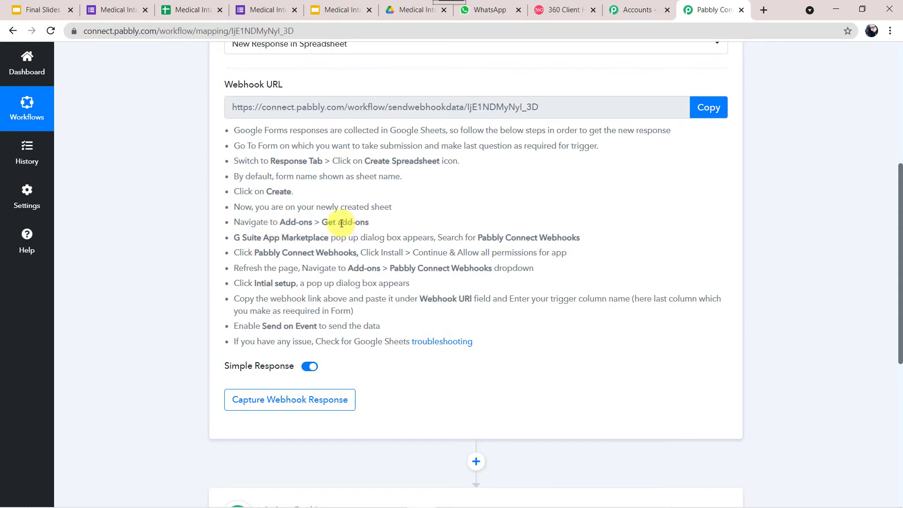
pyautogui.click(194, 10)
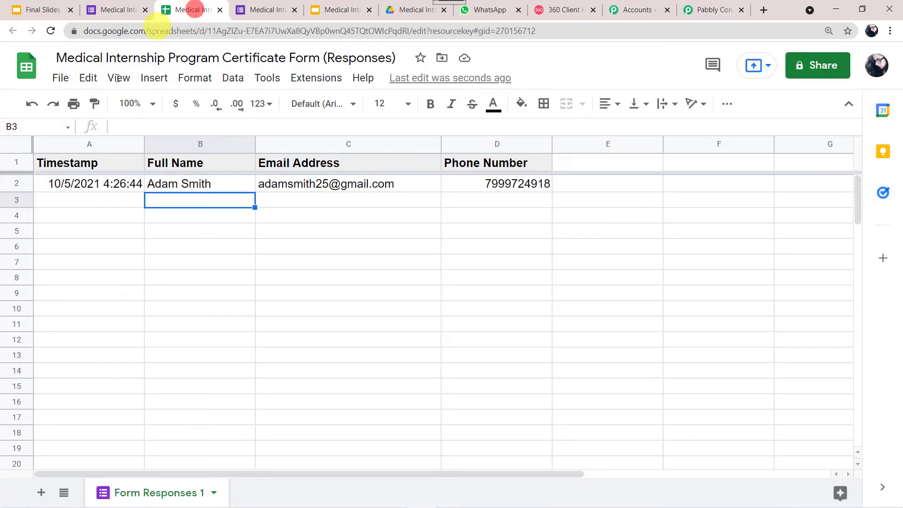
pyautogui.click(326, 82)
pyautogui.moveTo(324, 106)
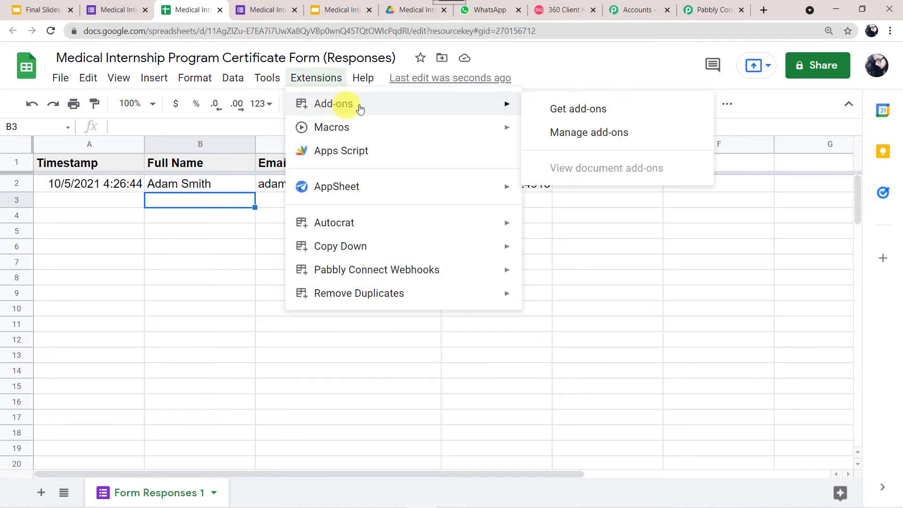
pyautogui.click(579, 109)
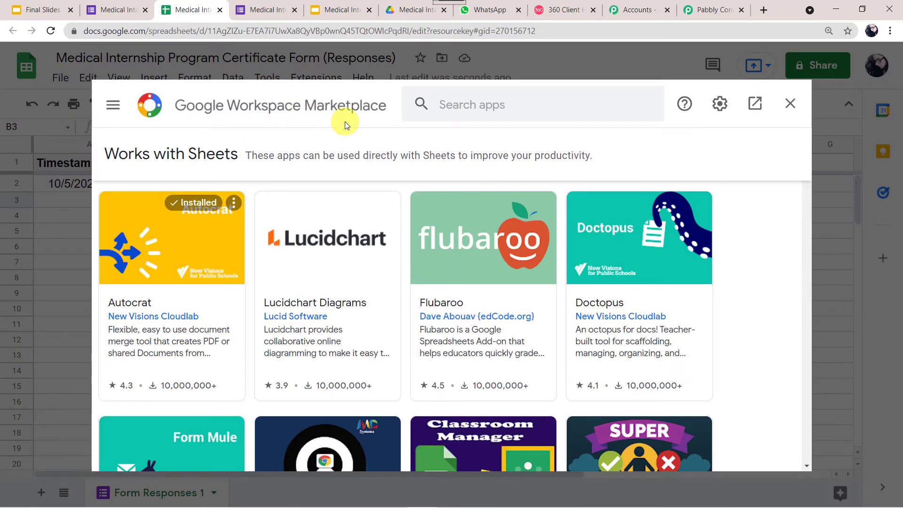
pyautogui.click(463, 108)
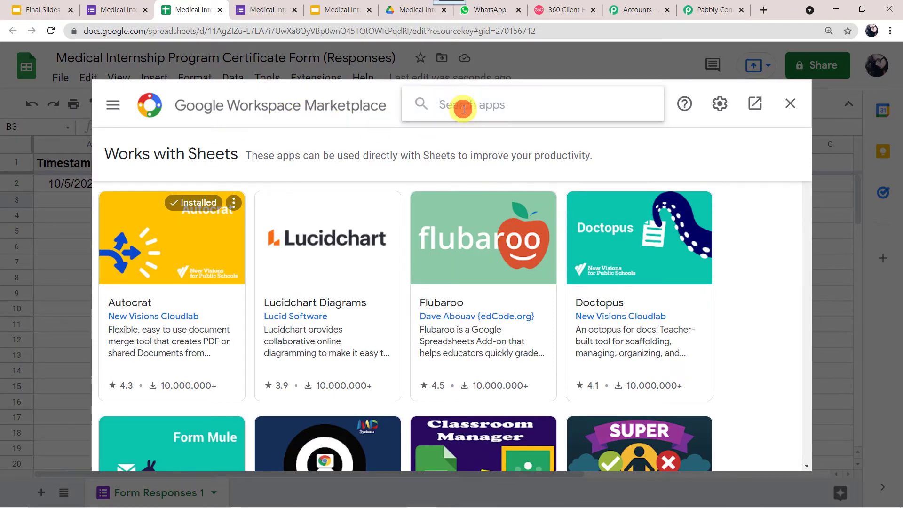
pyautogui.write('pab')
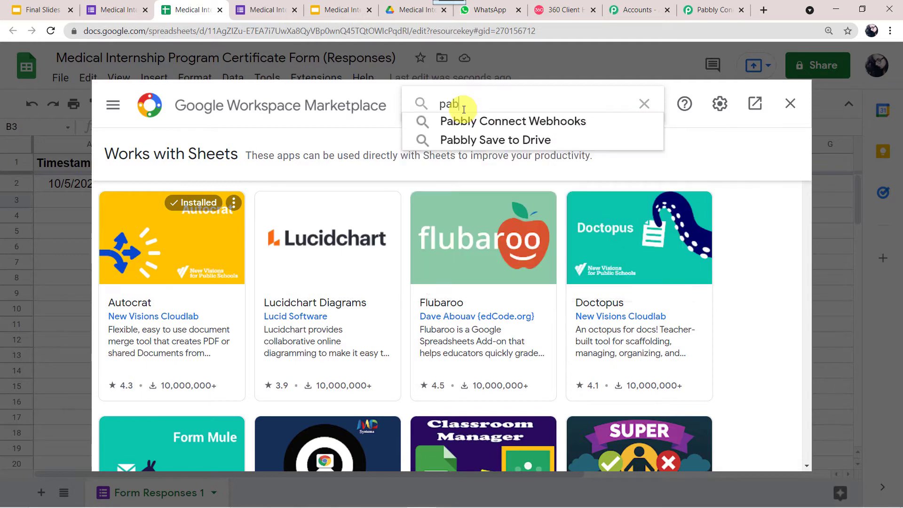
pyautogui.write('b')
pyautogui.write('l')
pyautogui.click(482, 124)
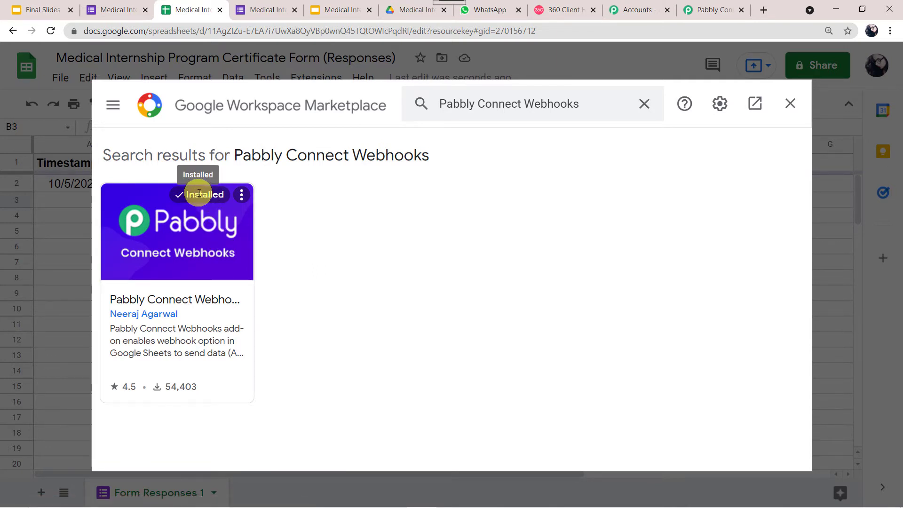
pyautogui.click(790, 107)
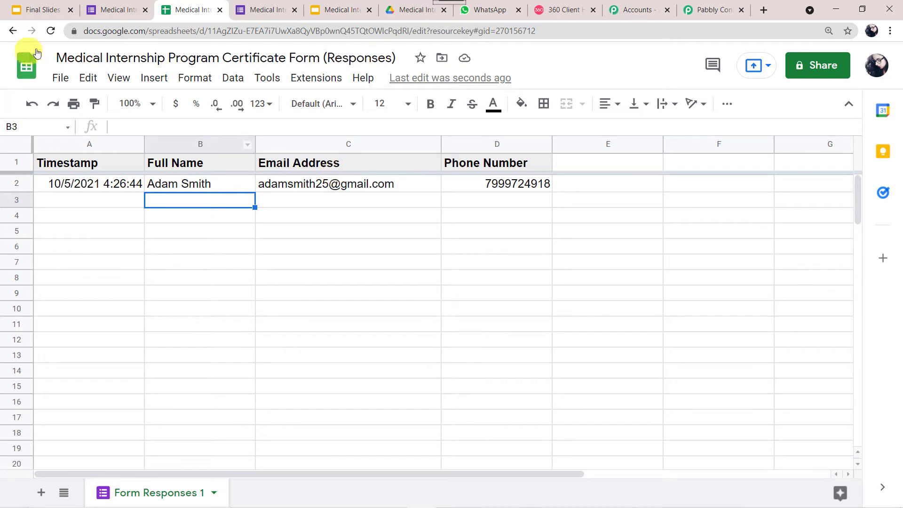
# - Reload the sheet and launch Extensions > Pabbly Connect Webhooks > Initial Setup
pyautogui.click(51, 32)
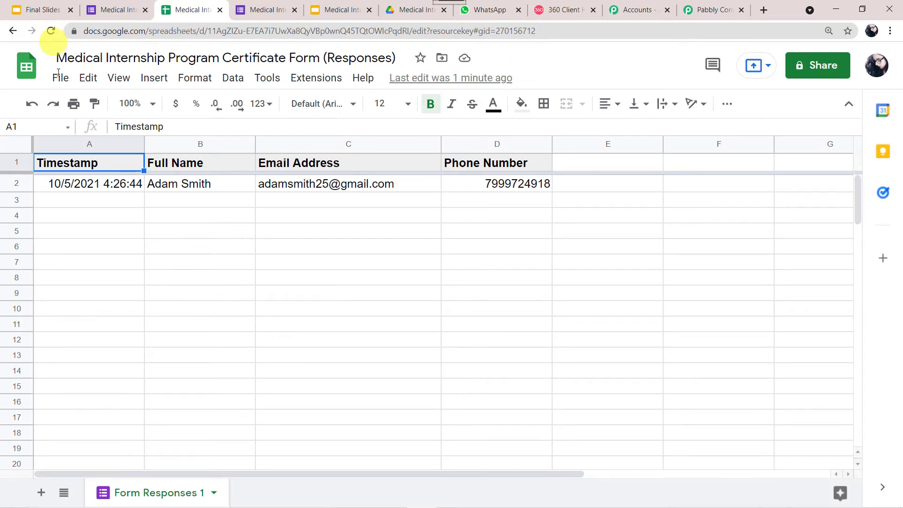
pyautogui.click(314, 78)
pyautogui.moveTo(344, 108)
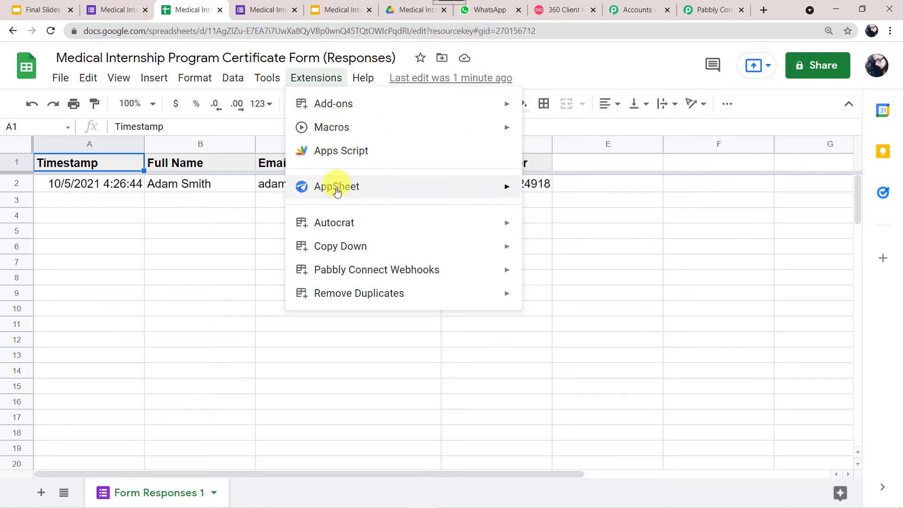
pyautogui.moveTo(346, 277)
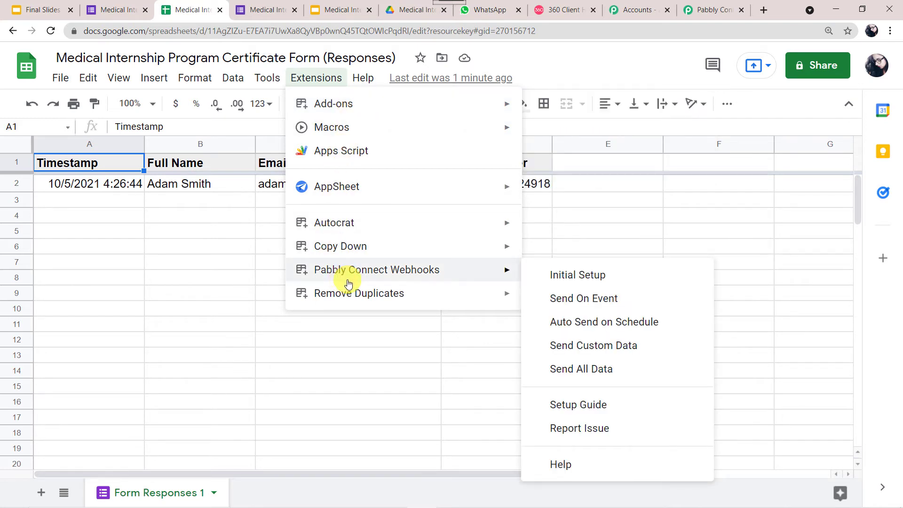
pyautogui.click(597, 283)
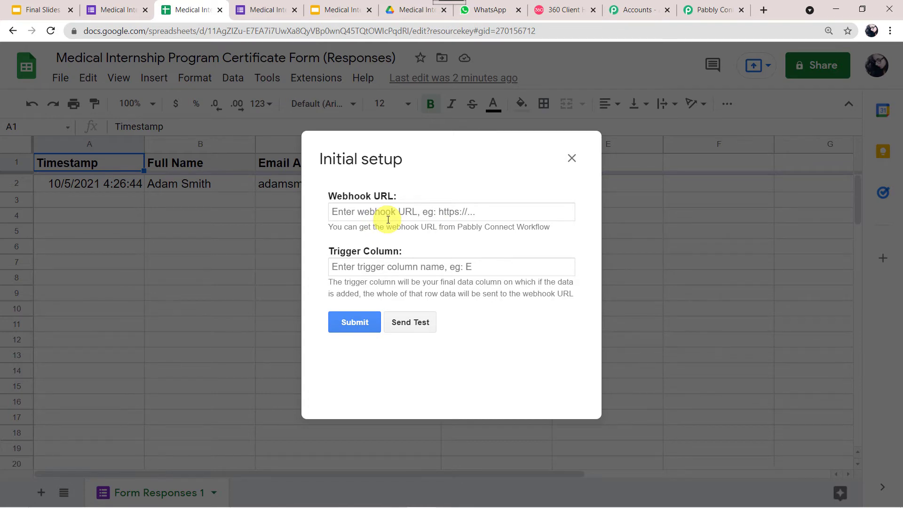
# - Copy the workflow's webhook URL from Pabbly Connect into the Webhook URL field
pyautogui.click(701, 9)
pyautogui.click(708, 107)
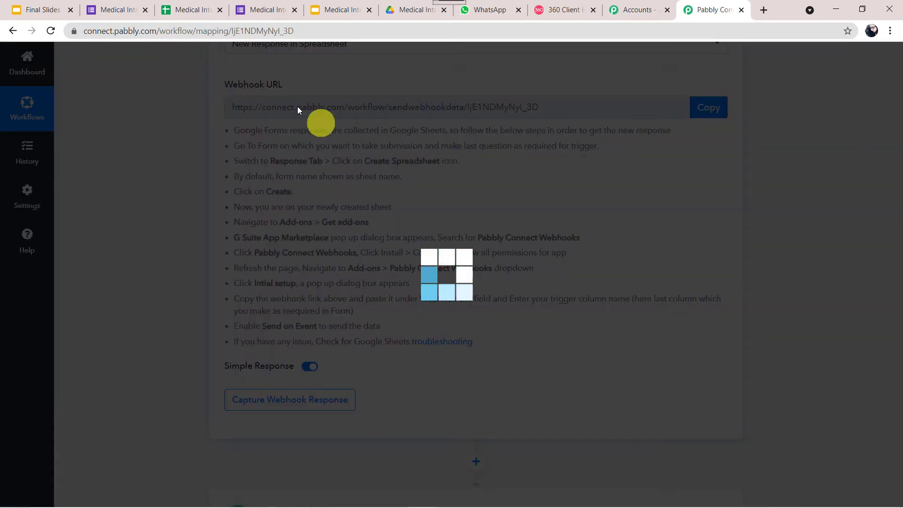
pyautogui.click(199, 6)
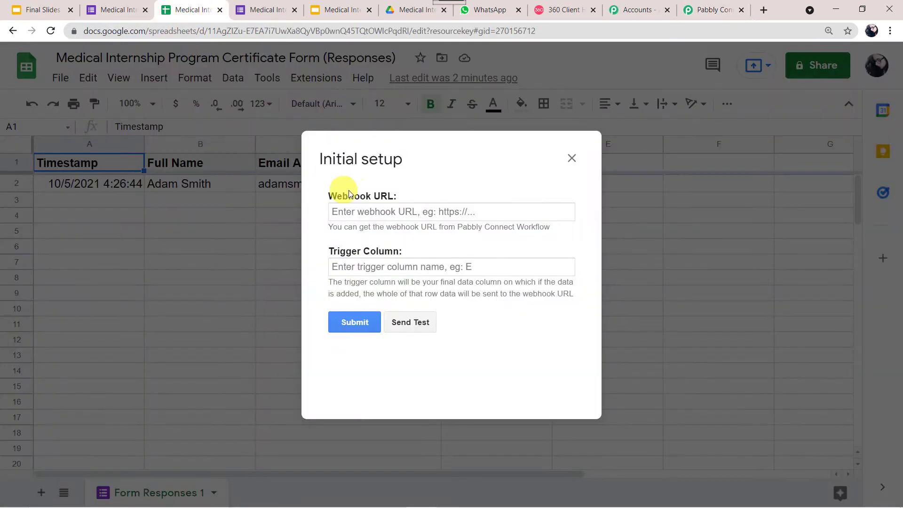
pyautogui.click(385, 208)
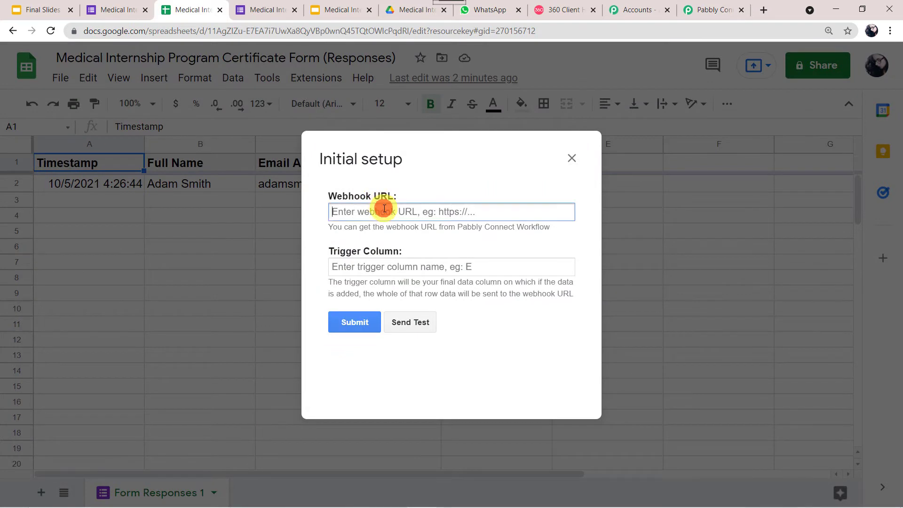
pyautogui.rightClick(370, 240)
pyautogui.rightClick(375, 215)
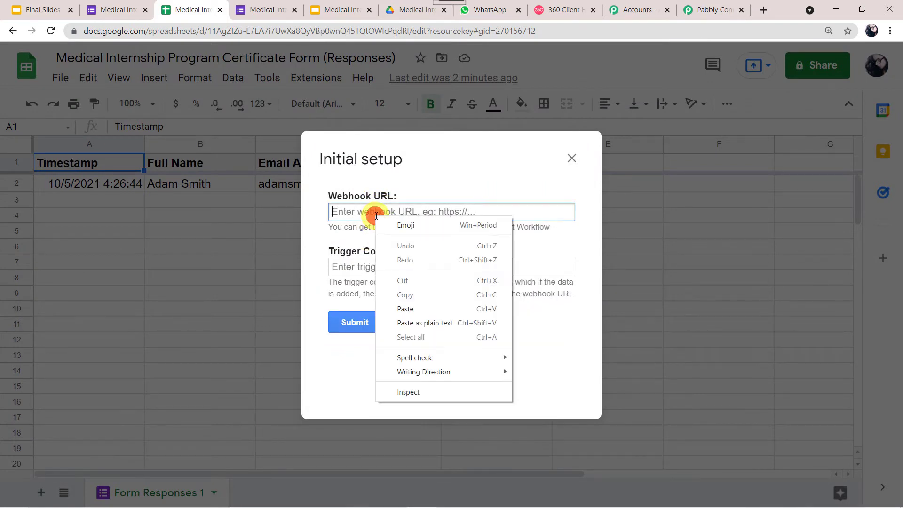
pyautogui.click(408, 309)
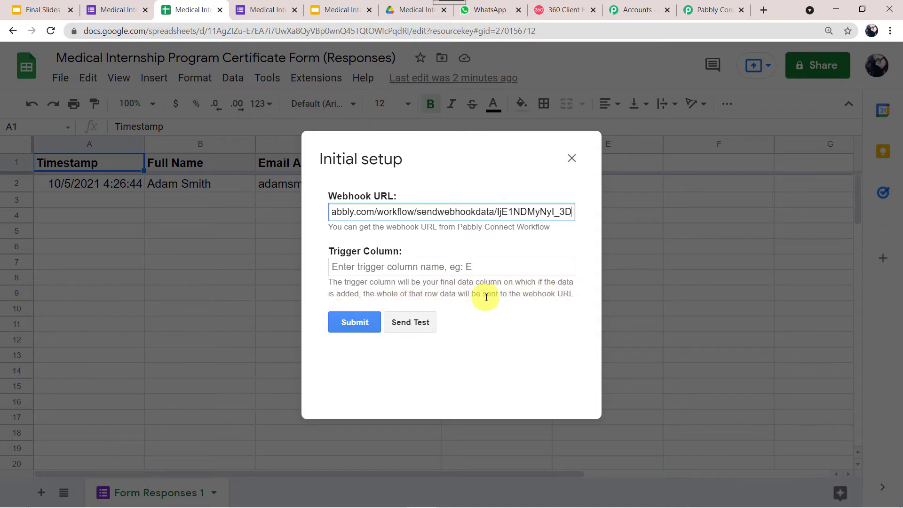
# - Set the trigger column to D and send the response row as test data
pyautogui.moveTo(375, 162)
pyautogui.mouseDown()
pyautogui.moveTo(361, 260)
pyautogui.moveTo(353, 258)
pyautogui.mouseUp()
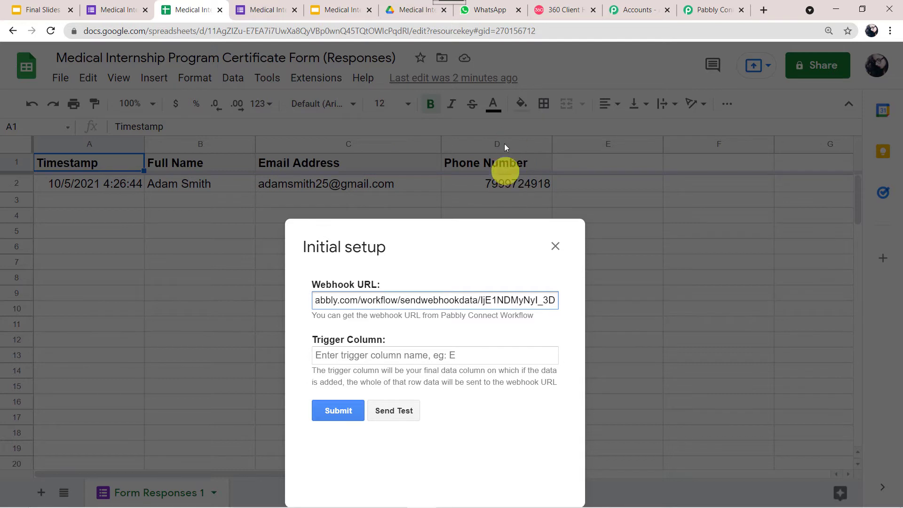
pyautogui.click(325, 356)
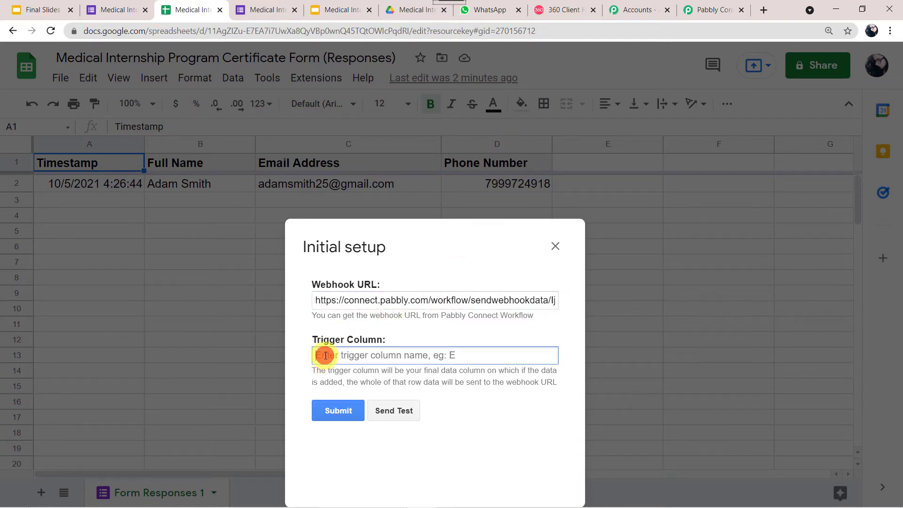
pyautogui.write('D')
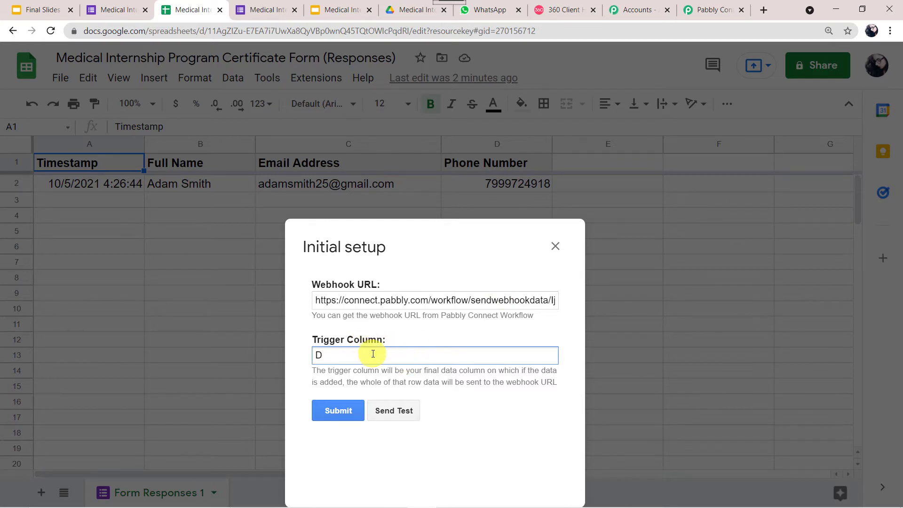
pyautogui.click(397, 411)
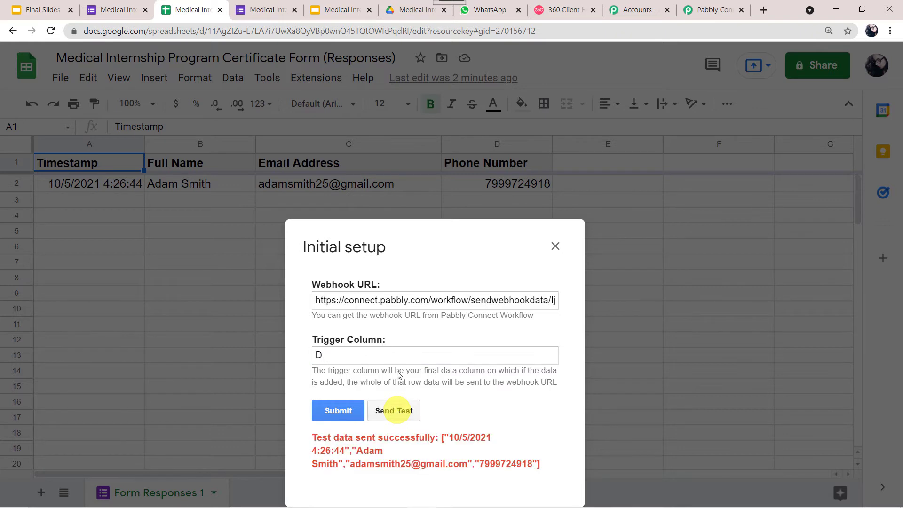
pyautogui.moveTo(367, 252); pyautogui.dragTo(346, 150)
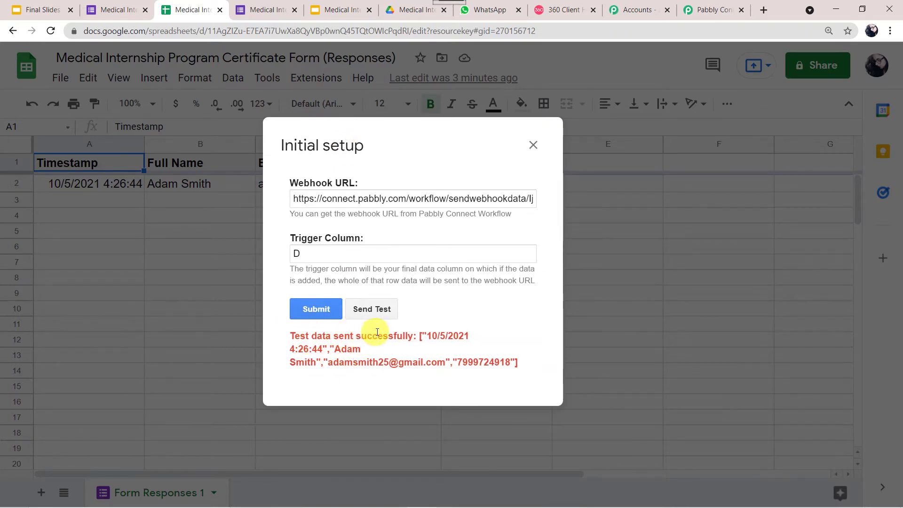
# - Verify the five test fields arrived in Pabbly Connect, then submit the Sheets webhook setup
pyautogui.click(709, 9)
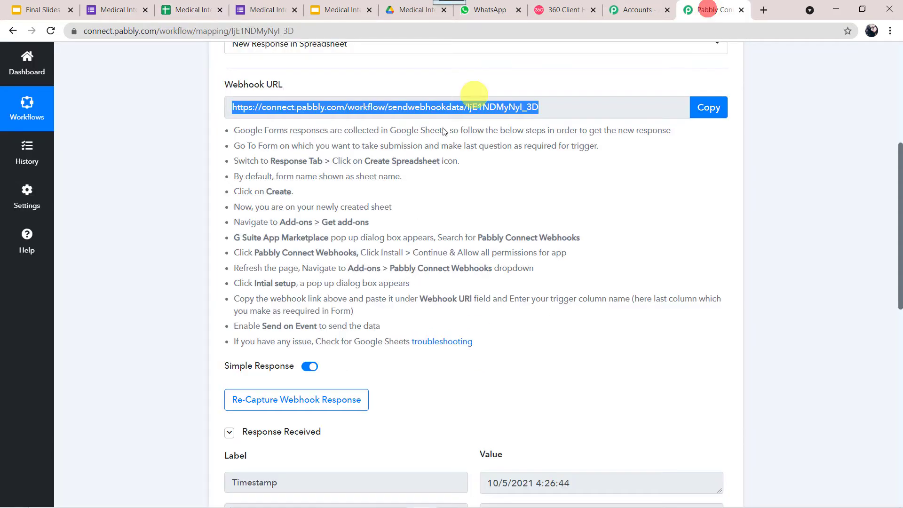
pyautogui.scroll(-4, 416, 211)
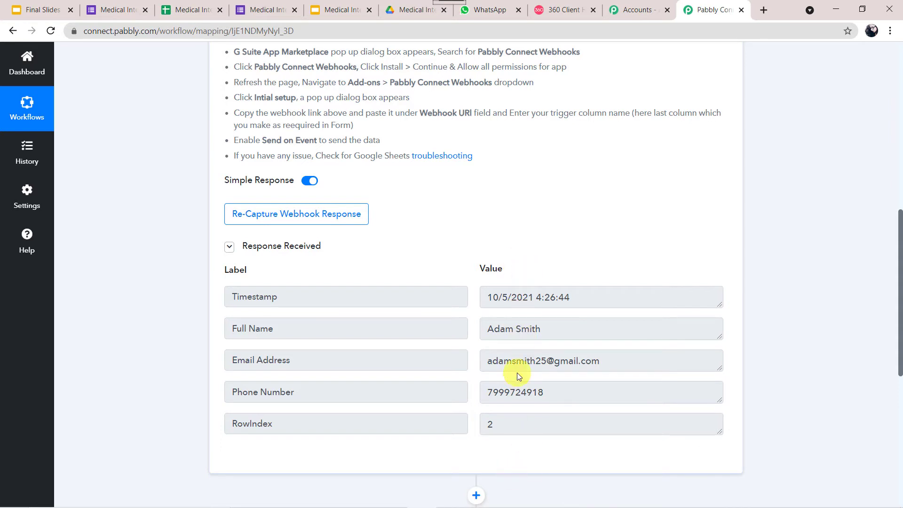
pyautogui.click(184, 8)
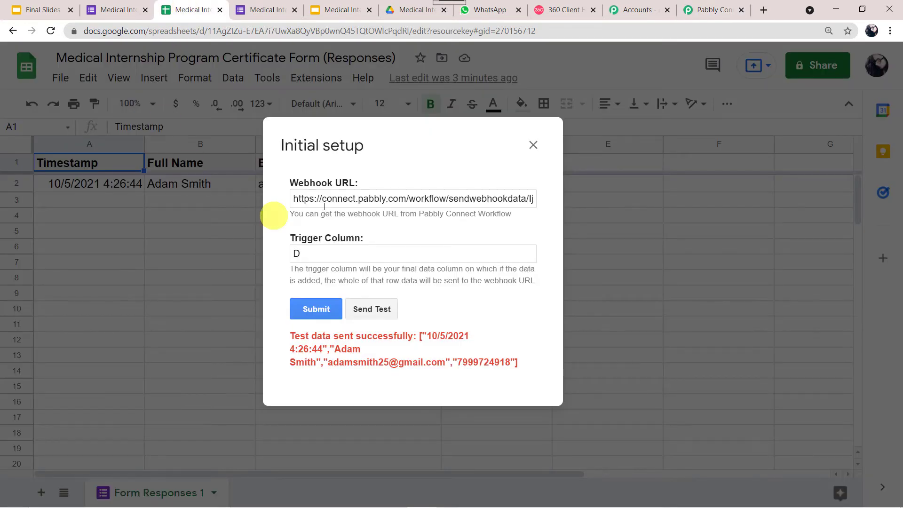
pyautogui.click(323, 309)
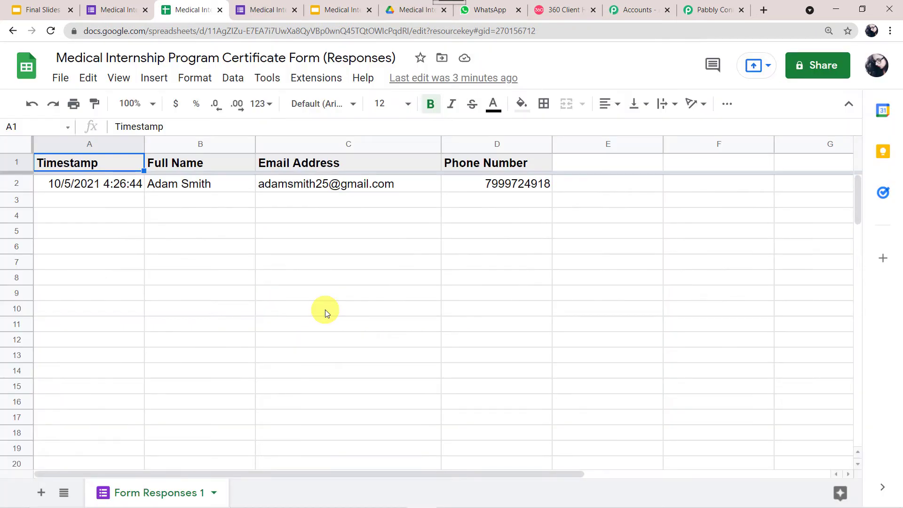
# - Enable Pabbly Connect Webhooks' Send On Event option and confirm its checkmark
pyautogui.click(318, 76)
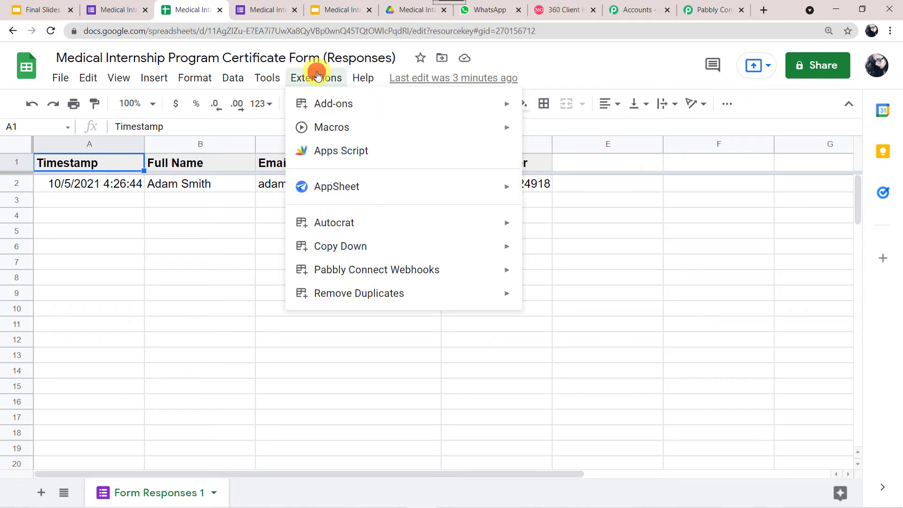
pyautogui.moveTo(360, 274)
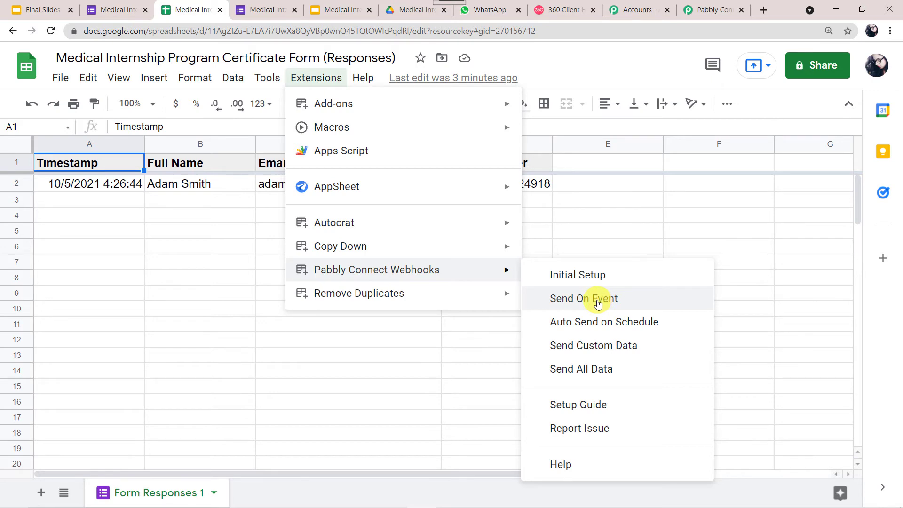
pyautogui.click(598, 304)
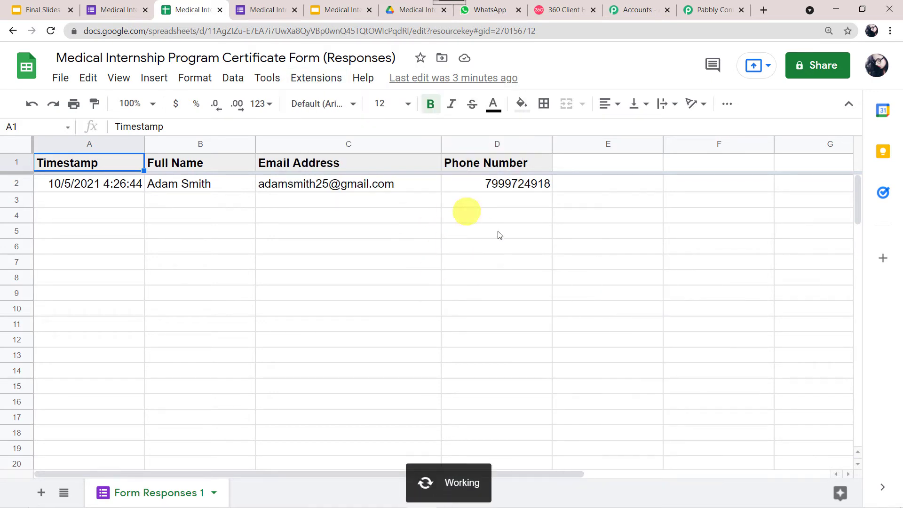
pyautogui.click(324, 85)
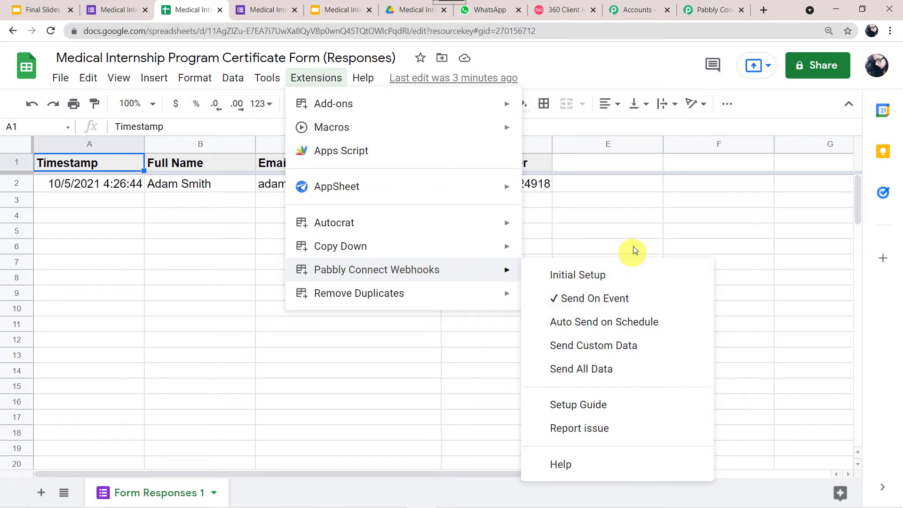
pyautogui.click(610, 247)
pyautogui.click(718, 8)
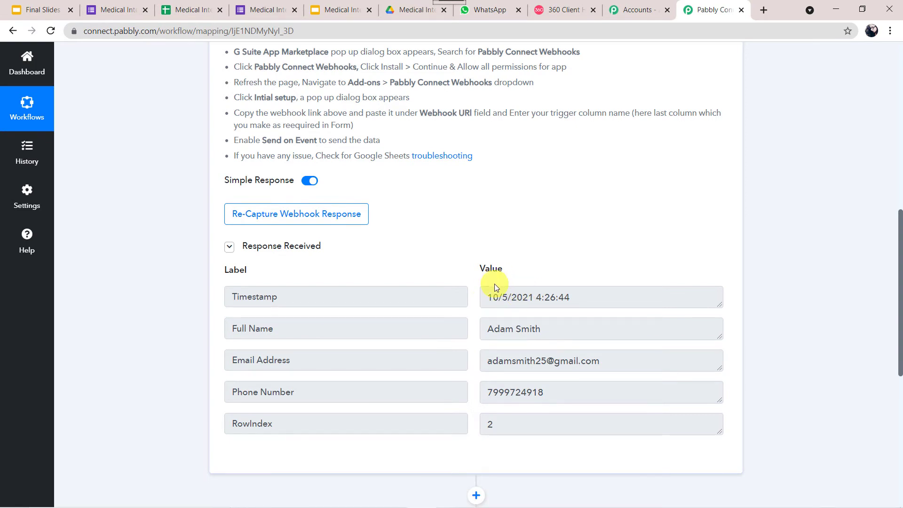
# - Add a Date/Time Formatter action using the Format Date Only event
pyautogui.scroll(-4, 494, 285)
pyautogui.scroll(-3, 491, 273)
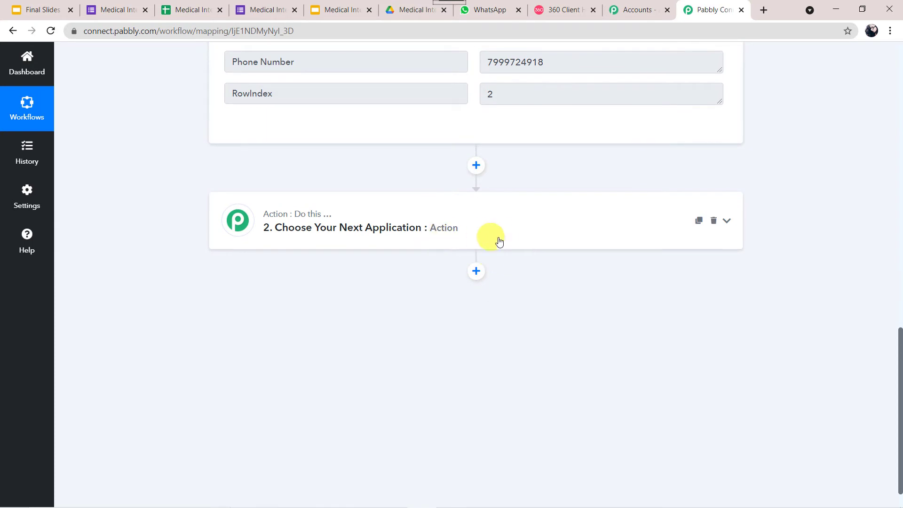
pyautogui.click(506, 236)
pyautogui.click(273, 290)
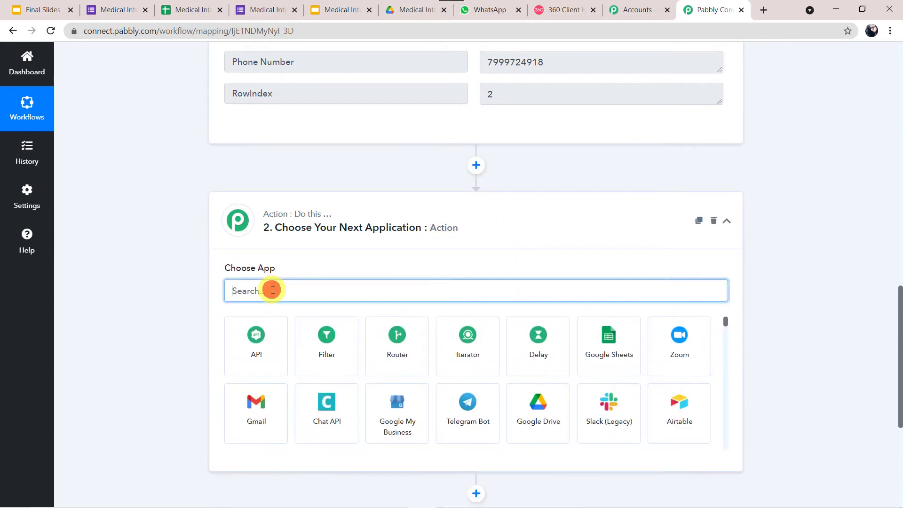
pyautogui.write('date')
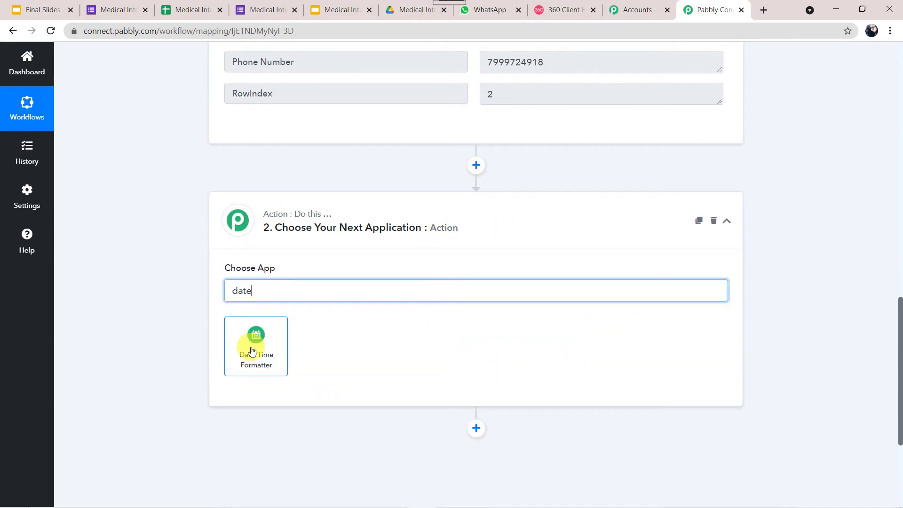
pyautogui.click(251, 350)
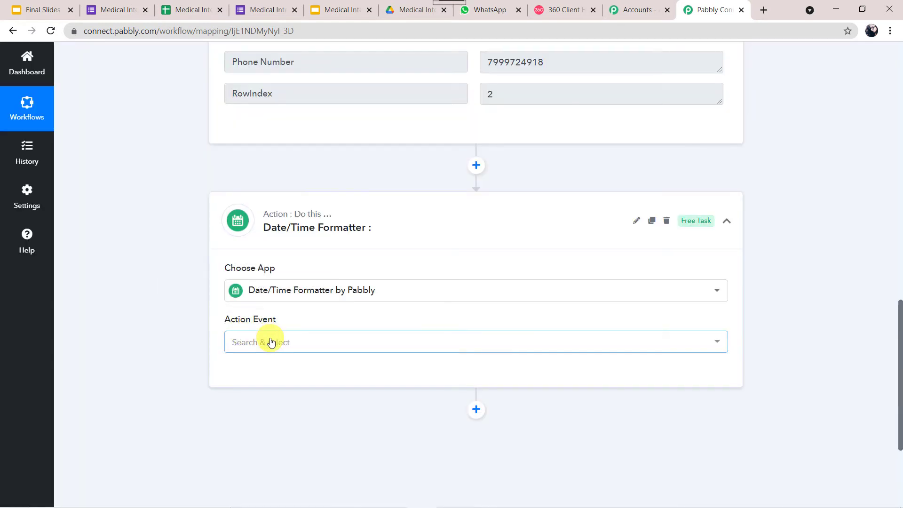
pyautogui.click(271, 342)
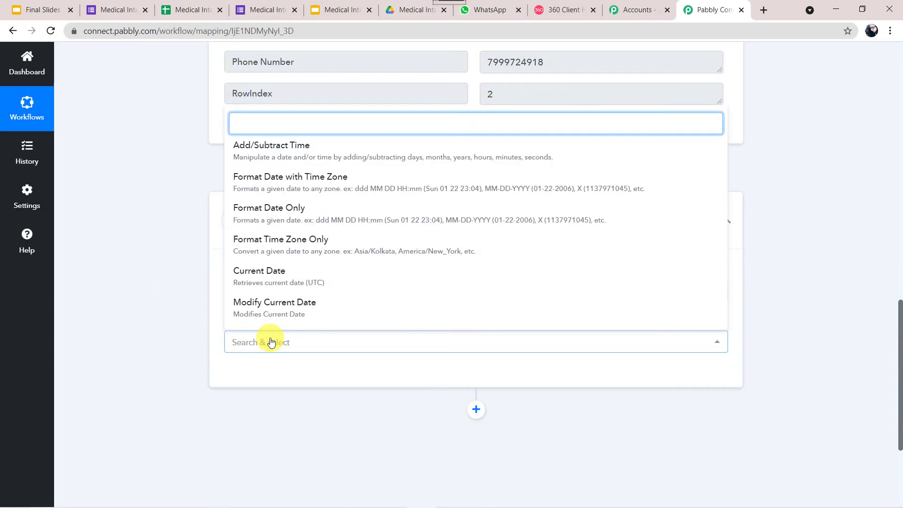
pyautogui.click(279, 213)
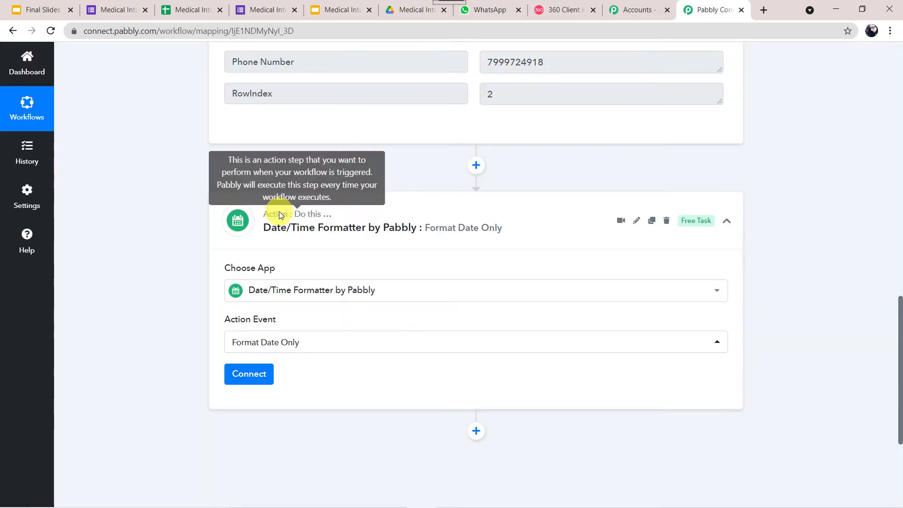
pyautogui.click(249, 375)
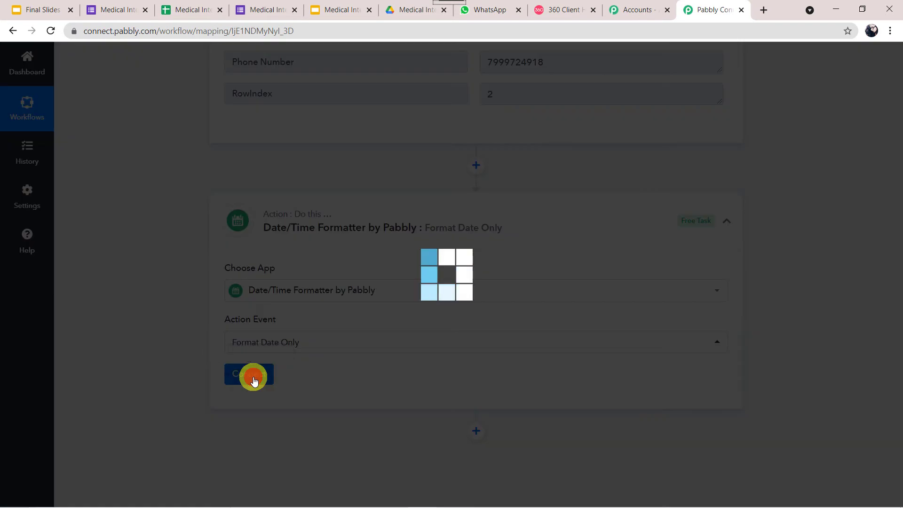
# - Insert the form response's Timestamp into the formatter's Date field
pyautogui.scroll(-5, 254, 379)
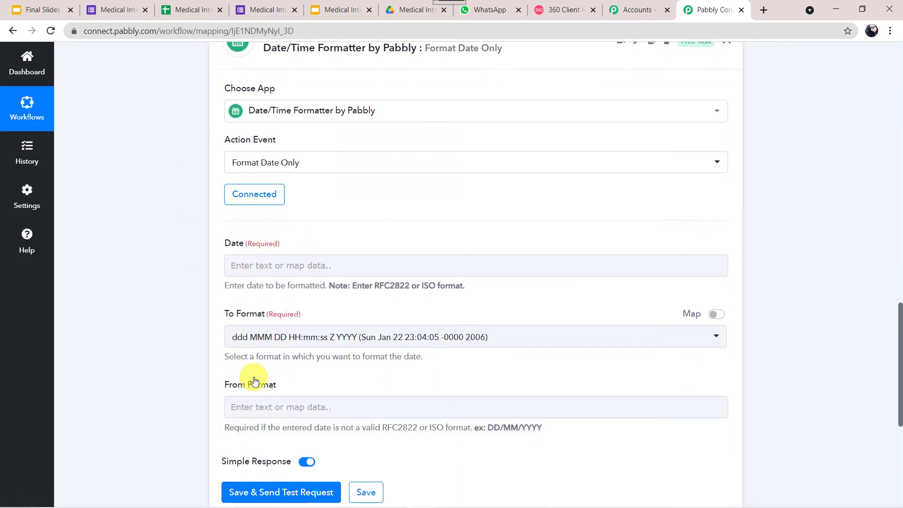
pyautogui.click(269, 224)
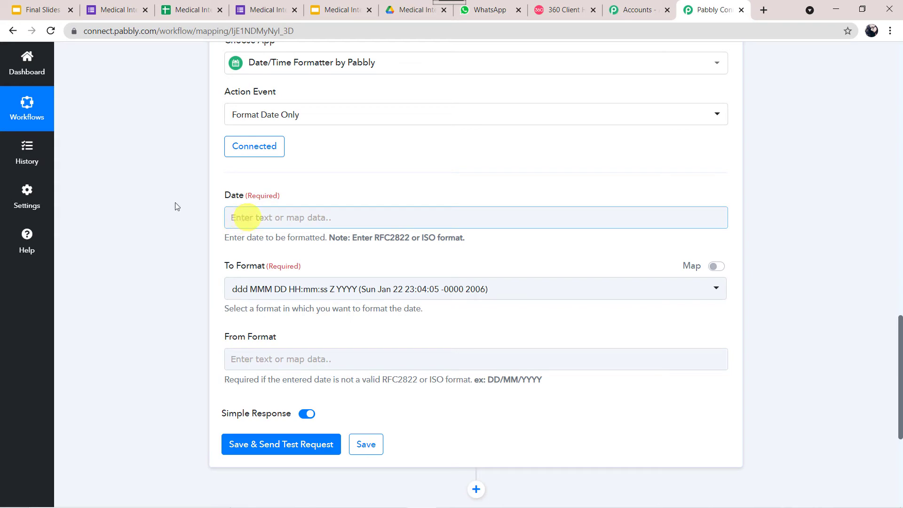
pyautogui.scroll(7, 174, 203)
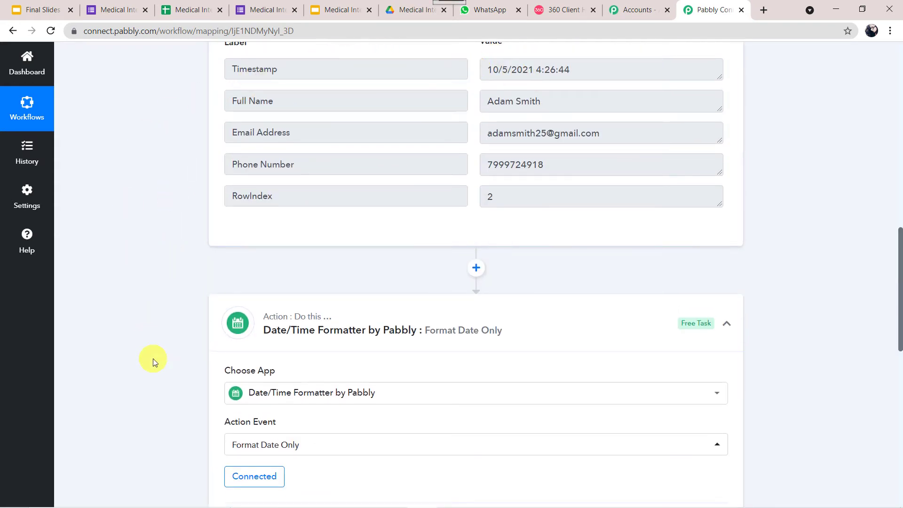
pyautogui.scroll(-6, 154, 358)
pyautogui.click(260, 264)
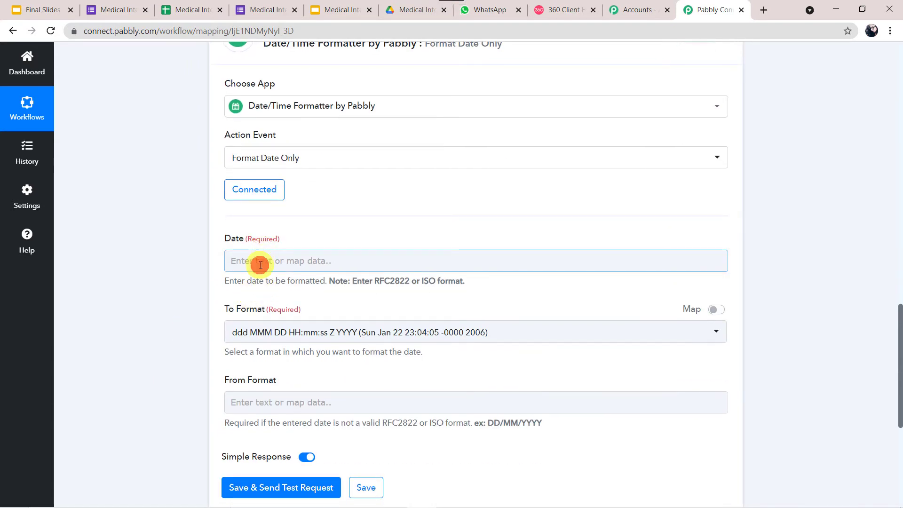
pyautogui.click(301, 351)
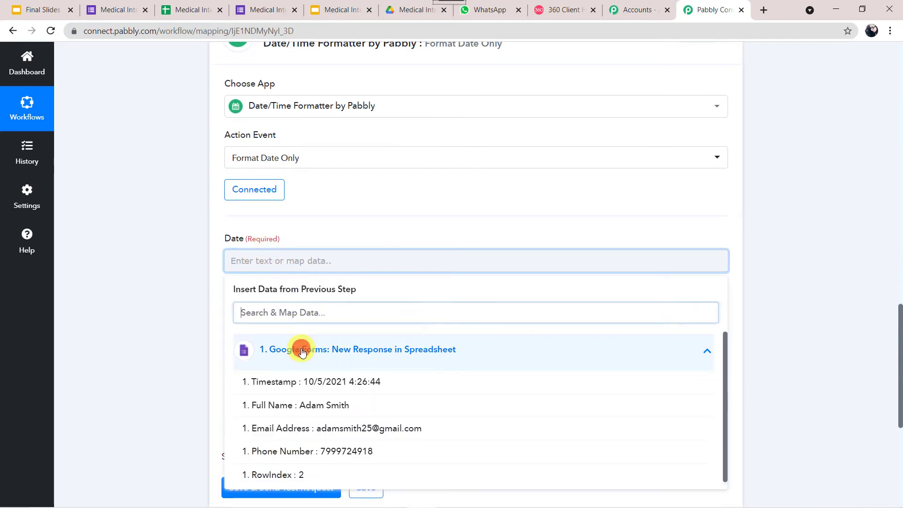
pyautogui.click(249, 382)
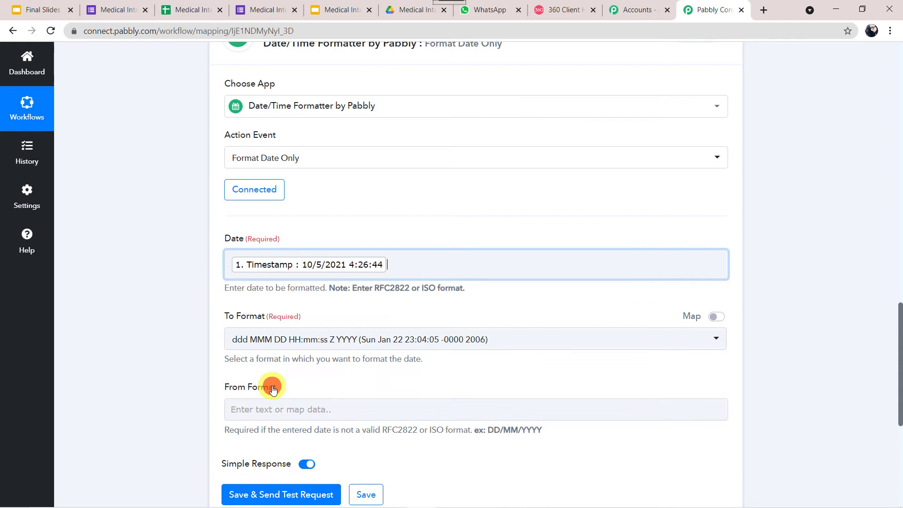
pyautogui.click(173, 326)
# - Set the formatter's To Format option to DD-MM-YYYY (22-01-2006)
pyautogui.scroll(-4, 174, 326)
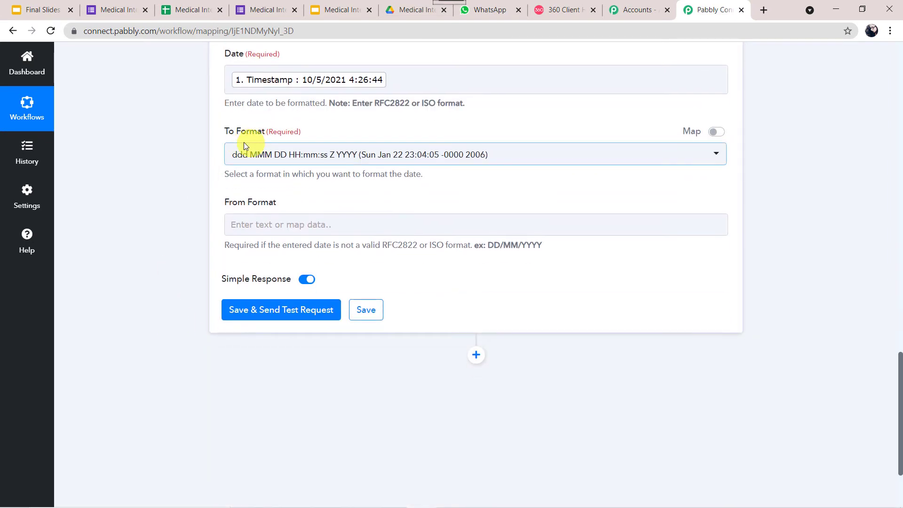
pyautogui.click(274, 156)
pyautogui.scroll(-2, 271, 366)
pyautogui.scroll(-2, 271, 368)
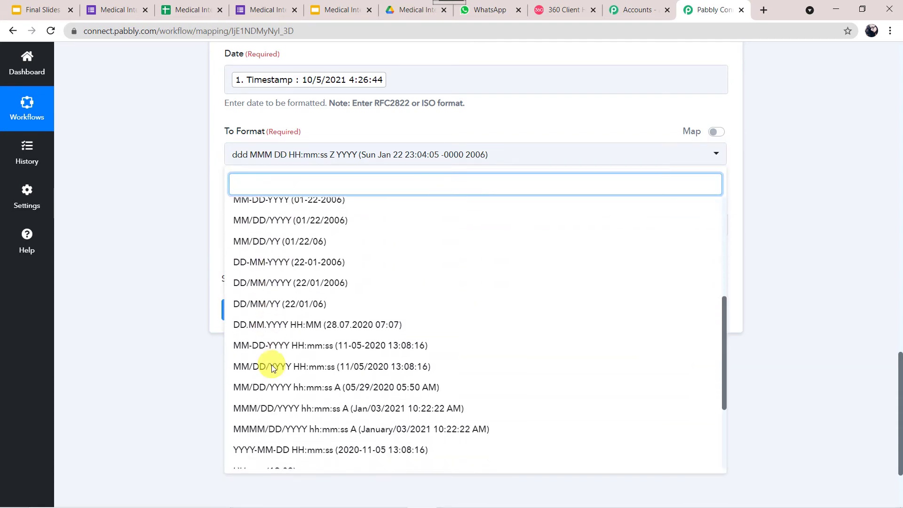
pyautogui.click(288, 264)
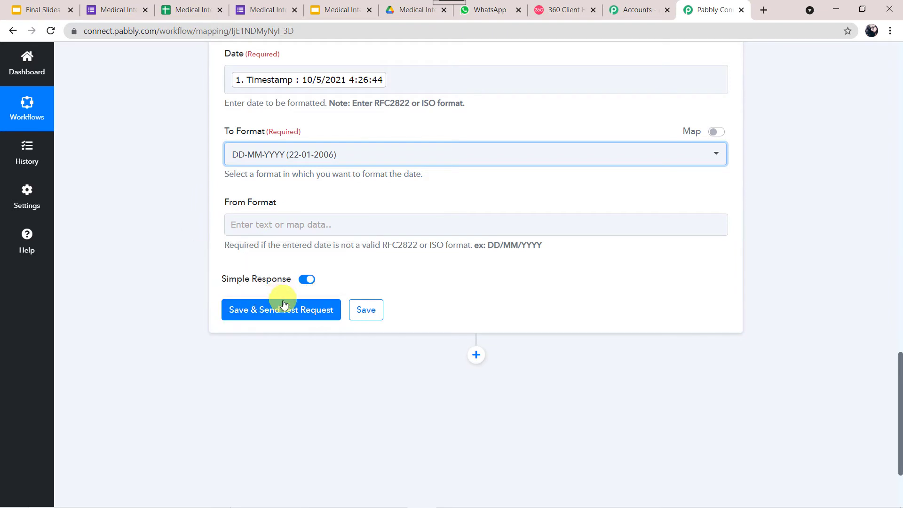
# - Save and send a test request, confirming the Result reads 05-10-2021
pyautogui.click(267, 310)
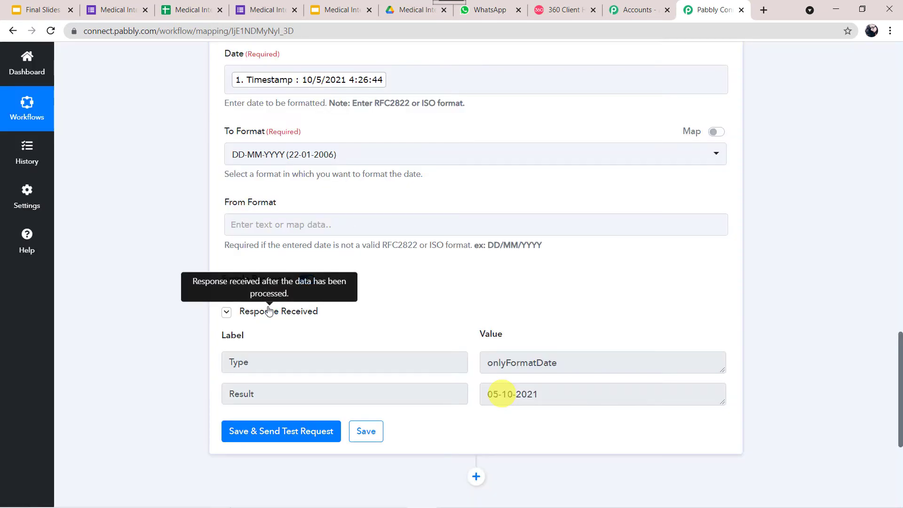
pyautogui.scroll(-2, 884, 438)
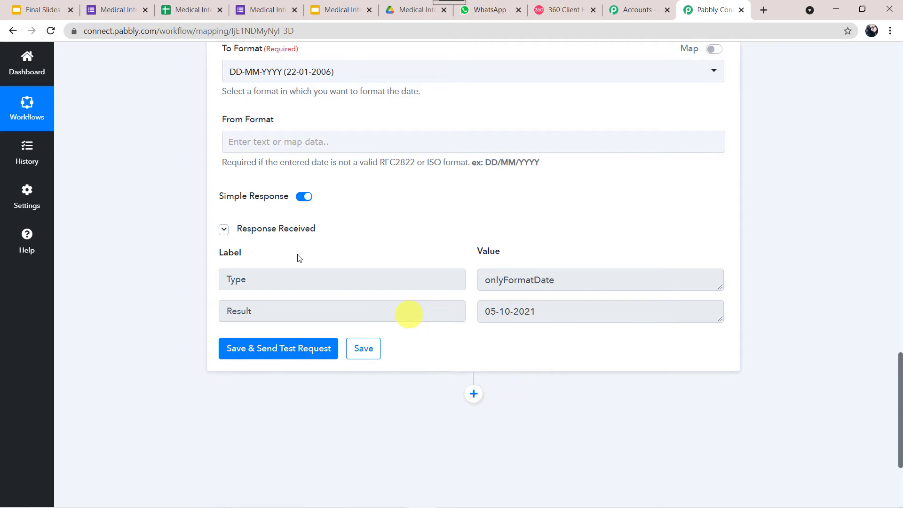
pyautogui.moveTo(256, 232)
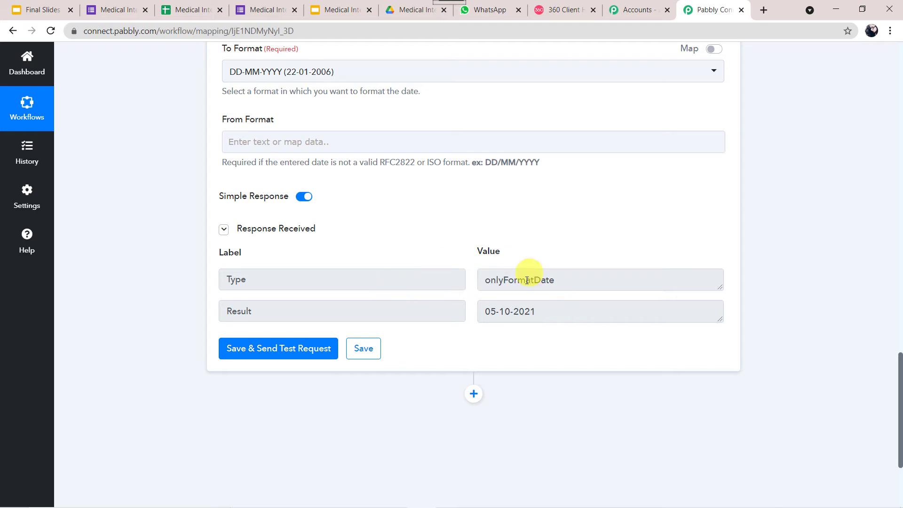
pyautogui.scroll(15, 202, 267)
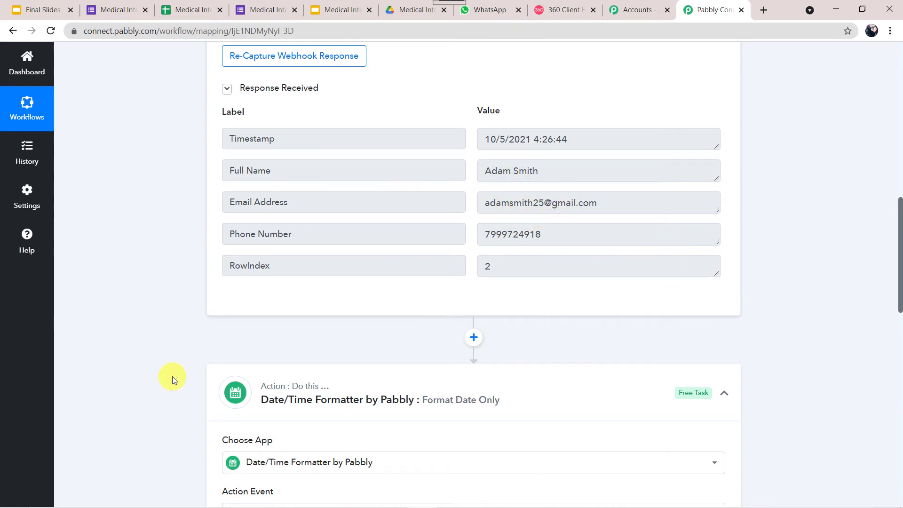
pyautogui.scroll(-15, 172, 376)
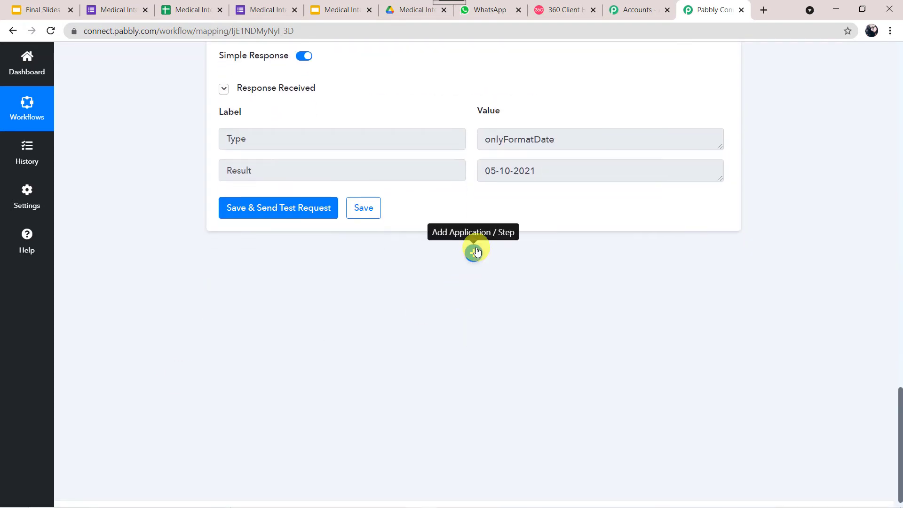
# - Add a Google Slides step with action event Create Presentation From Template, then start its account connection
pyautogui.click(475, 250)
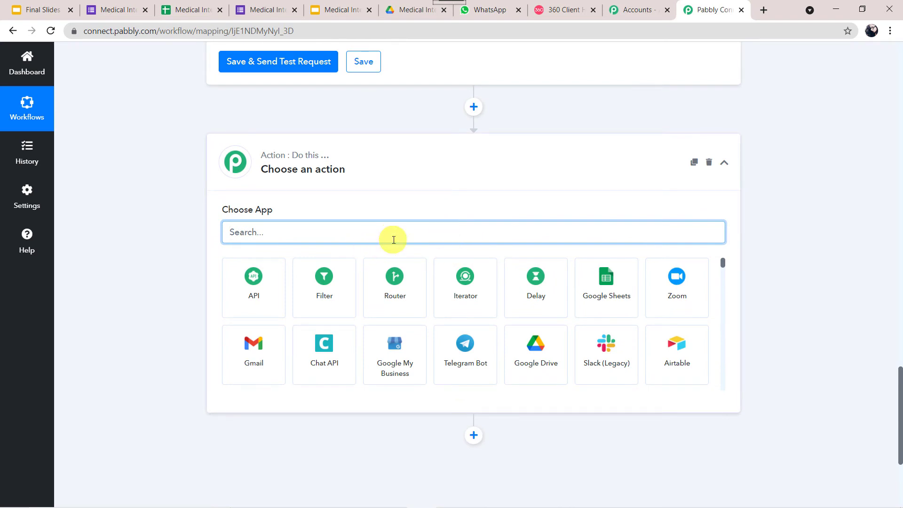
pyautogui.write('google')
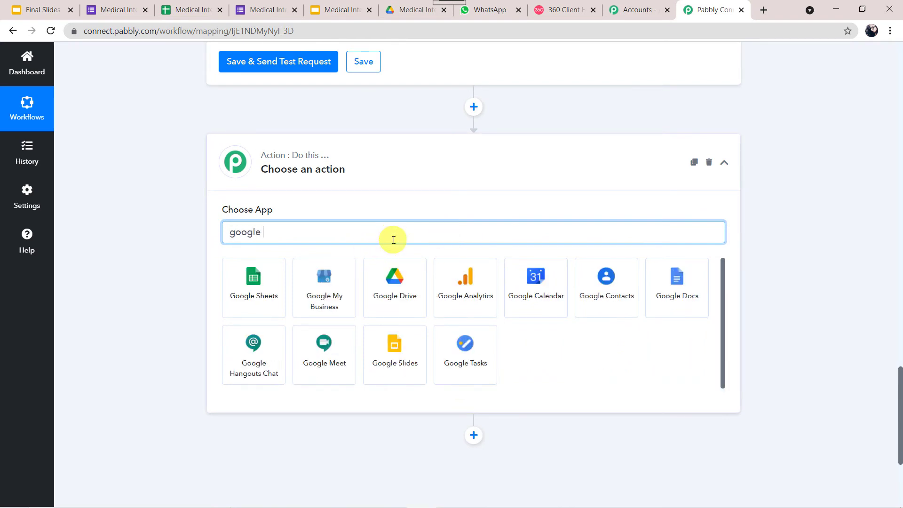
pyautogui.write(' sl')
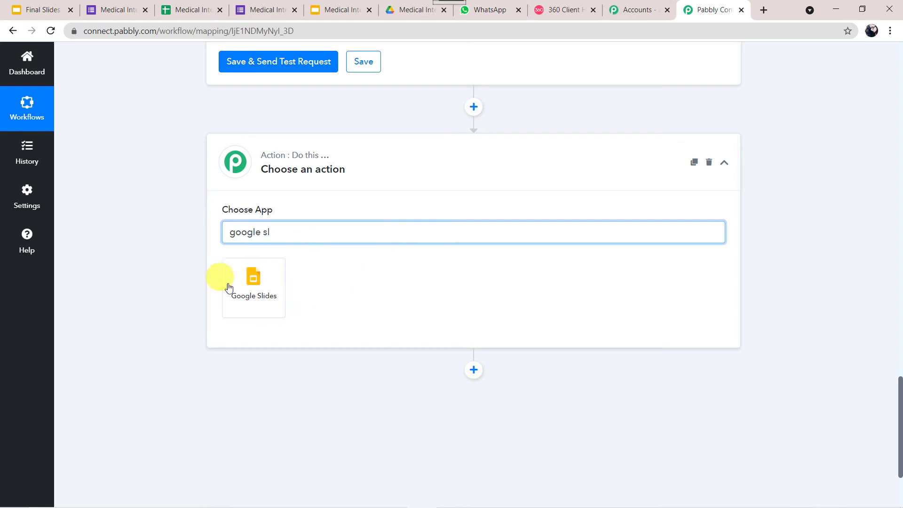
pyautogui.click(249, 308)
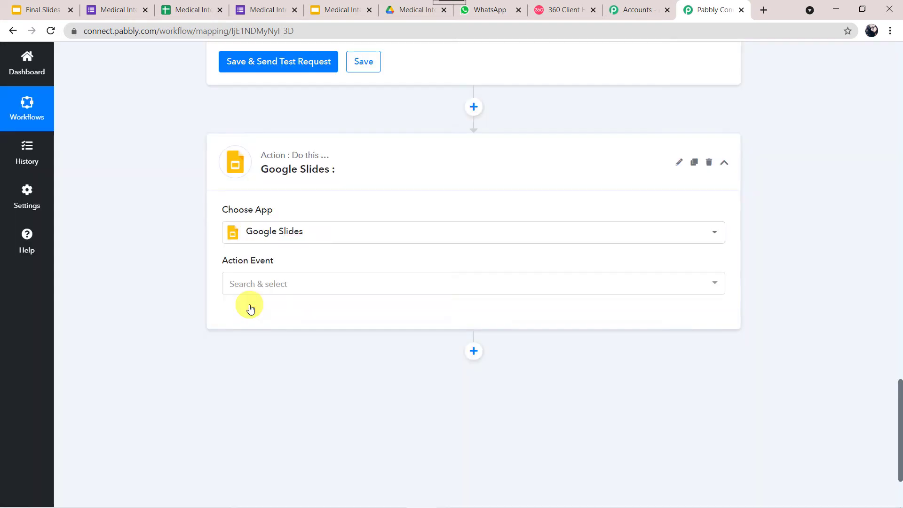
pyautogui.click(287, 286)
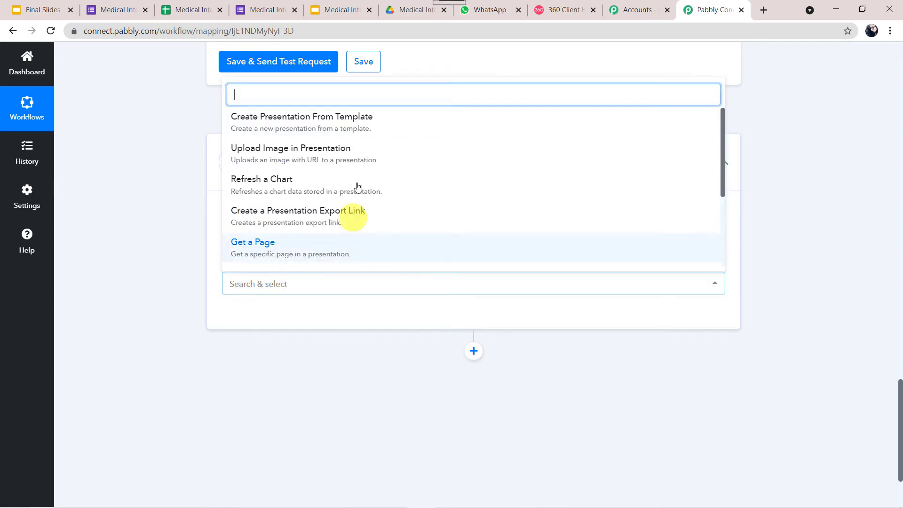
pyautogui.click(312, 123)
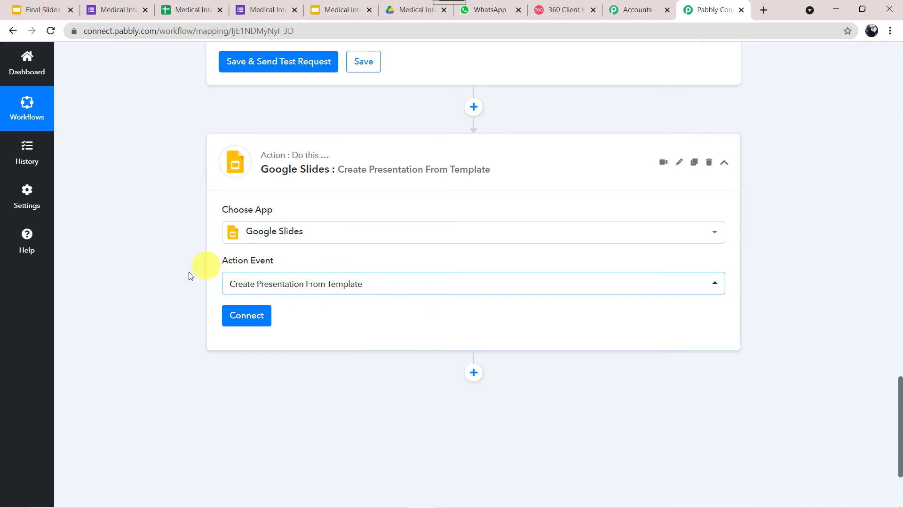
pyautogui.click(256, 320)
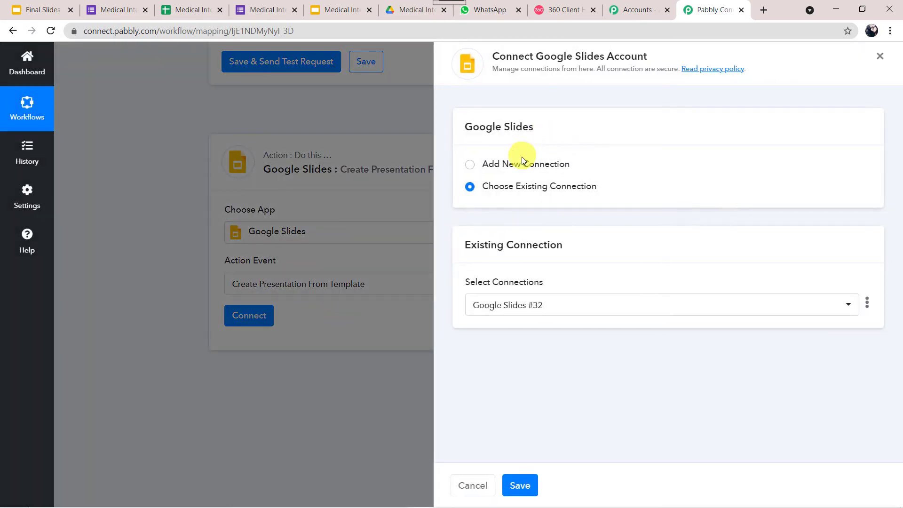
# - Add a new Google Slides connection, signing in with the Google account and granting Pabbly Connect access
pyautogui.click(517, 165)
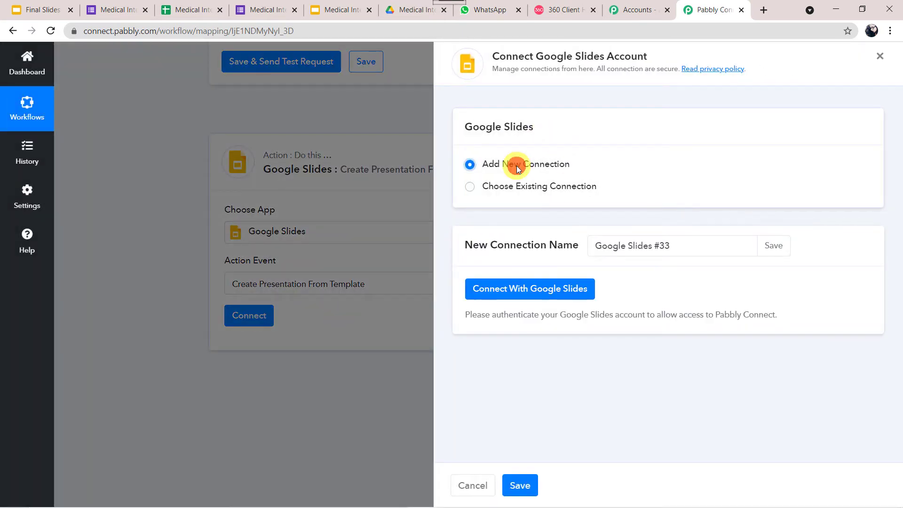
pyautogui.click(526, 294)
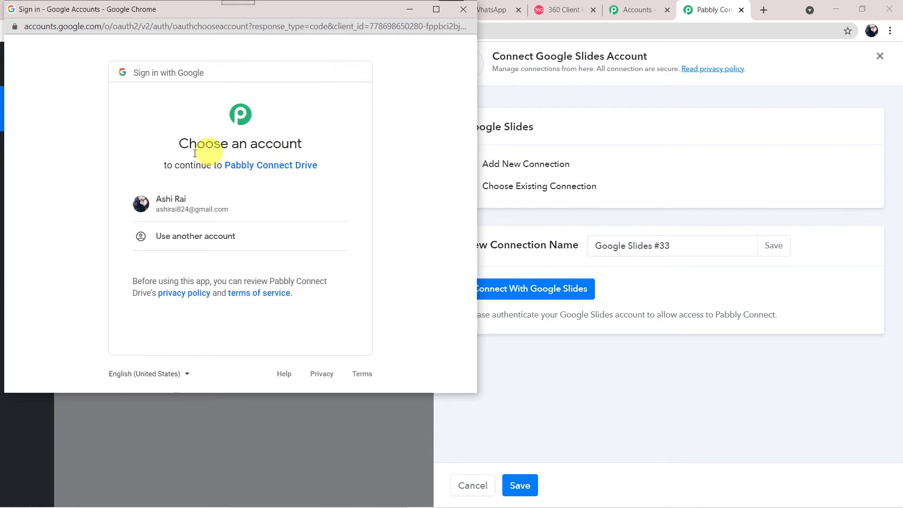
pyautogui.click(229, 211)
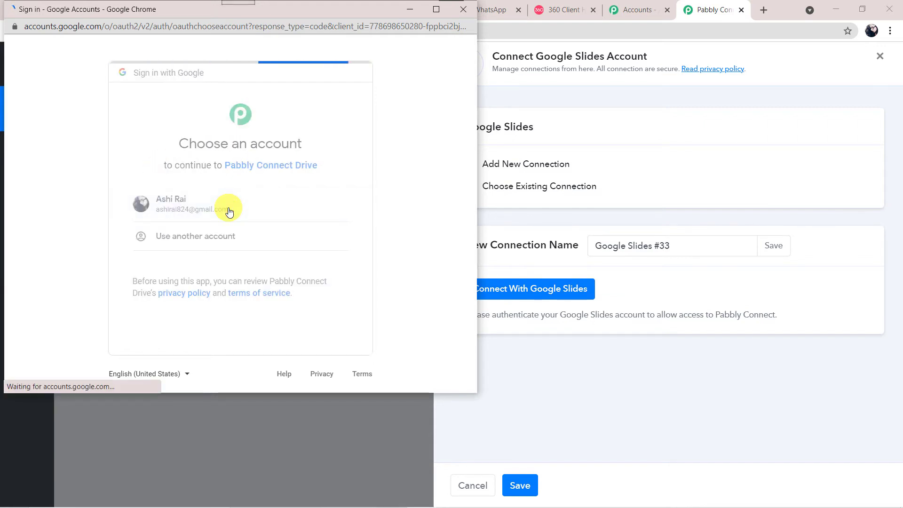
pyautogui.scroll(-1, 229, 212)
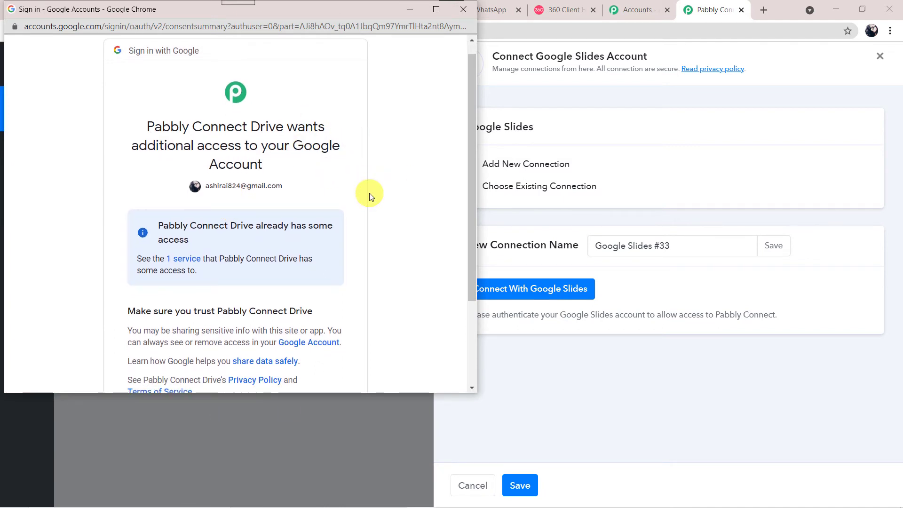
pyautogui.scroll(-3, 368, 196)
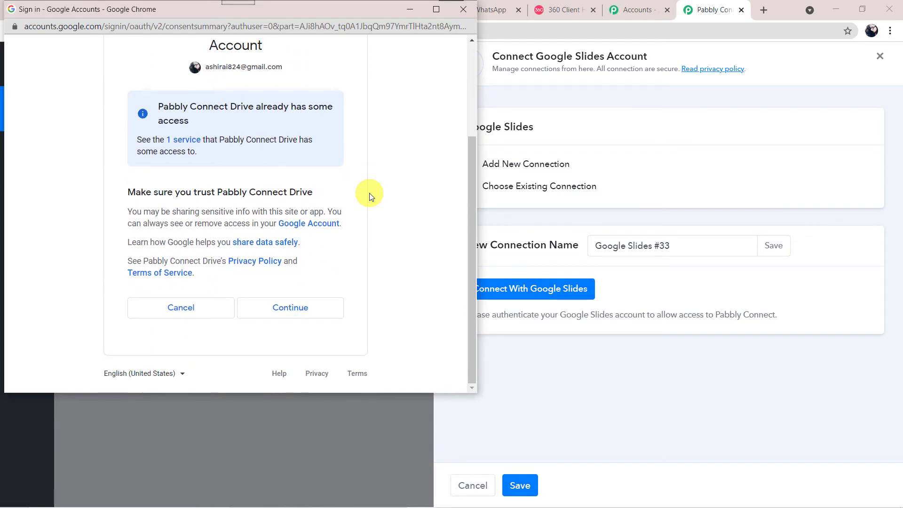
pyautogui.click(290, 312)
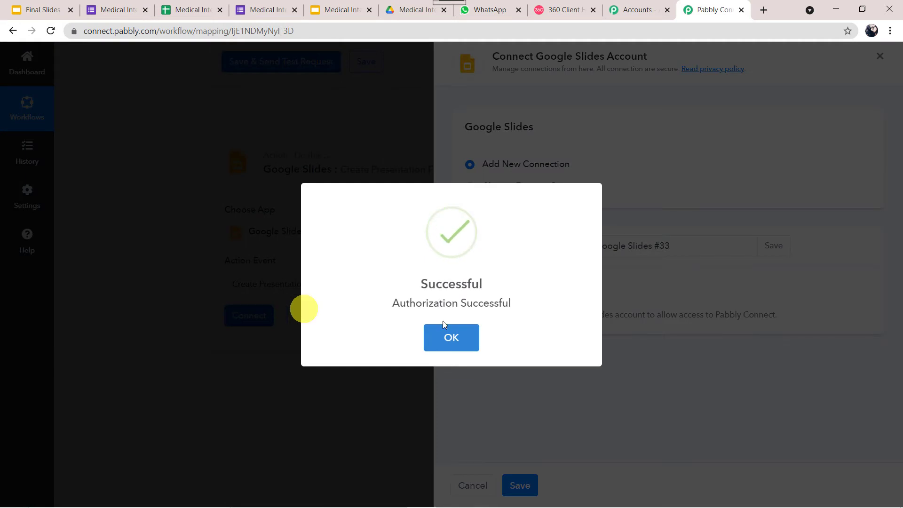
pyautogui.click(449, 329)
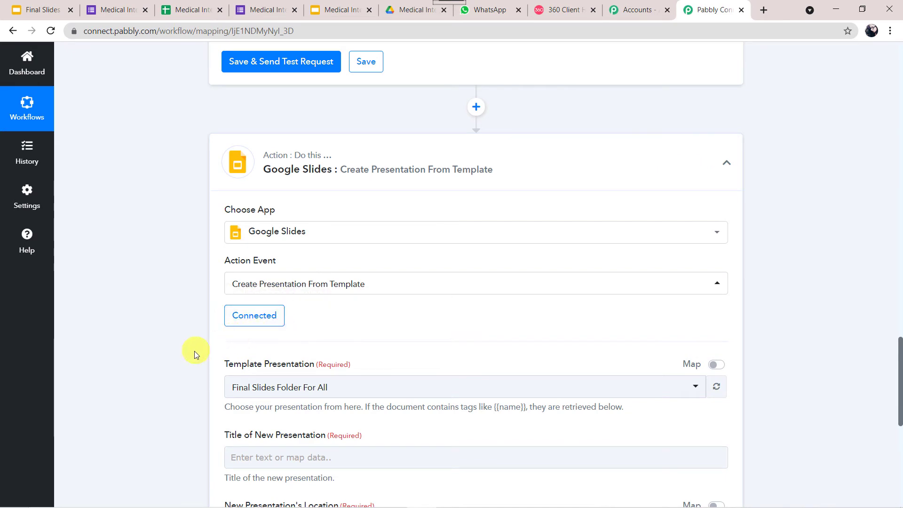
# - Show the available presentations in the Template Presentation dropdown of the Google Slides step
pyautogui.scroll(-4, 192, 353)
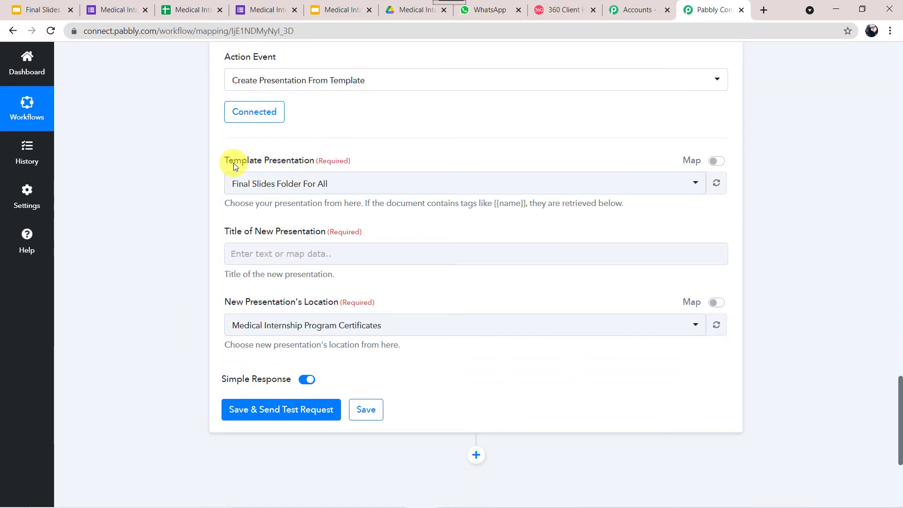
pyautogui.scroll(2, 206, 149)
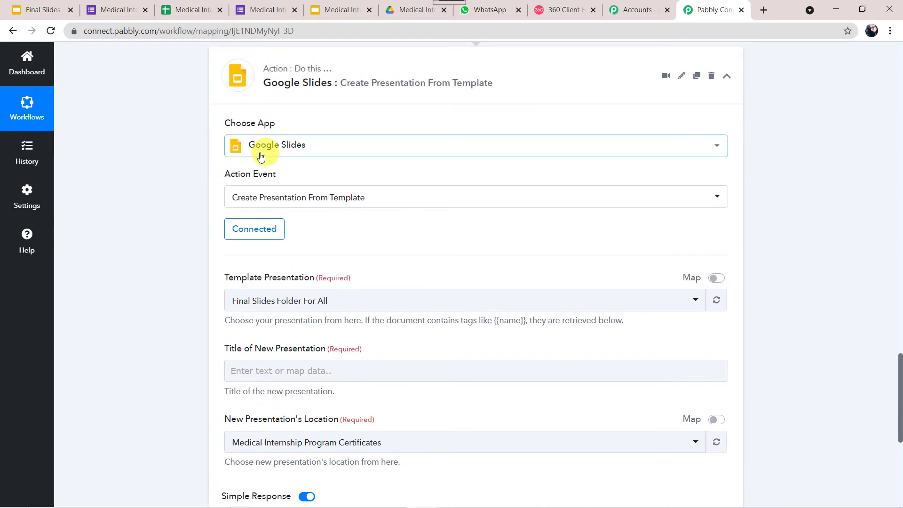
pyautogui.click(390, 298)
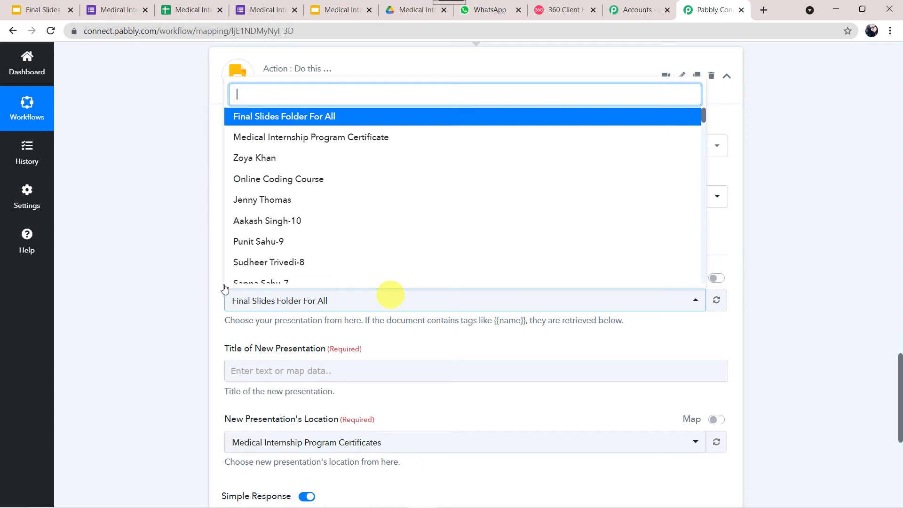
pyautogui.scroll(-3, 145, 298)
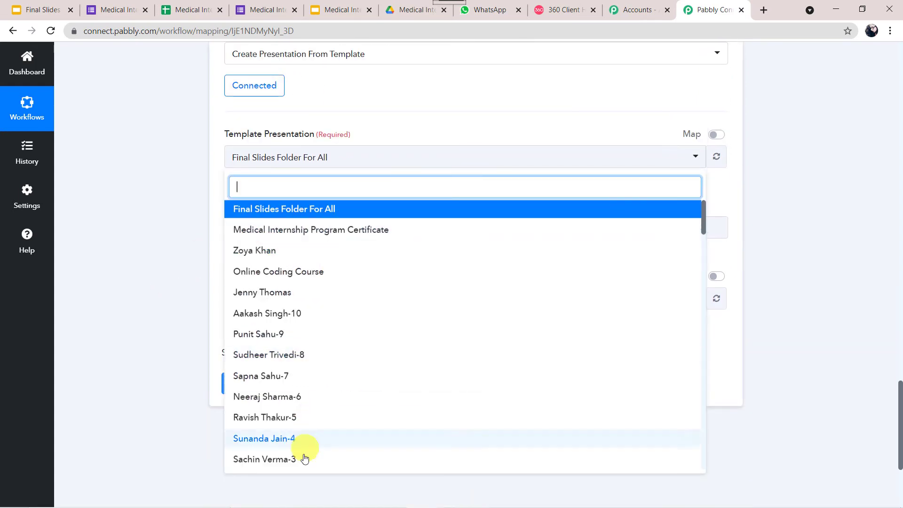
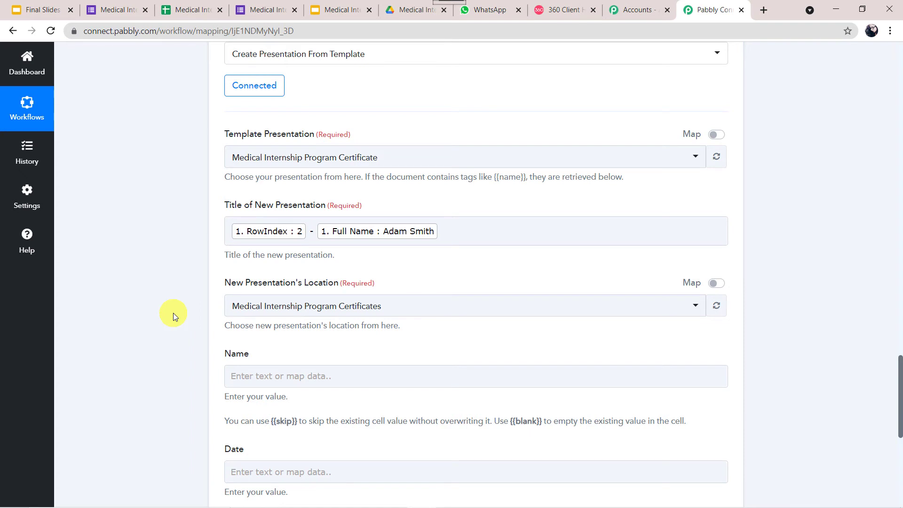
# - With the Slides action configured, view the empty Medical Internship Program Certificates folder in Google Drive
pyautogui.scroll(-3, 173, 312)
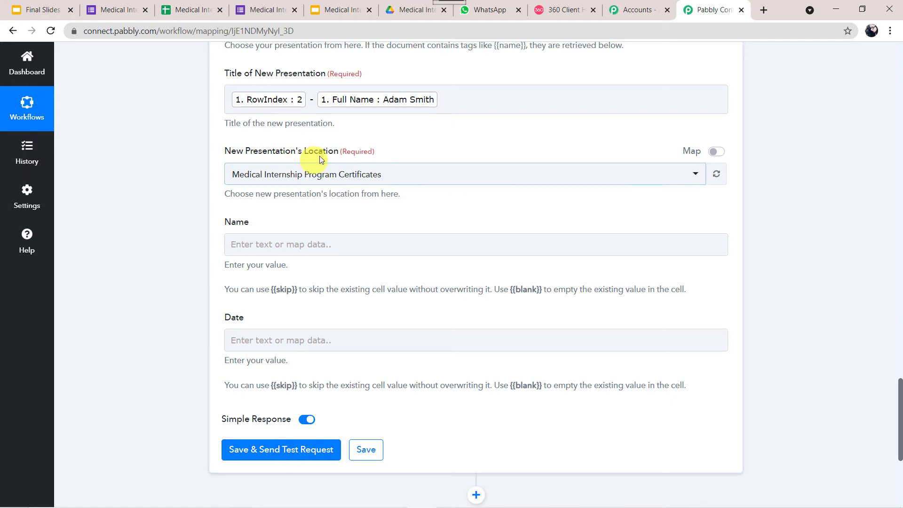
pyautogui.click(403, 12)
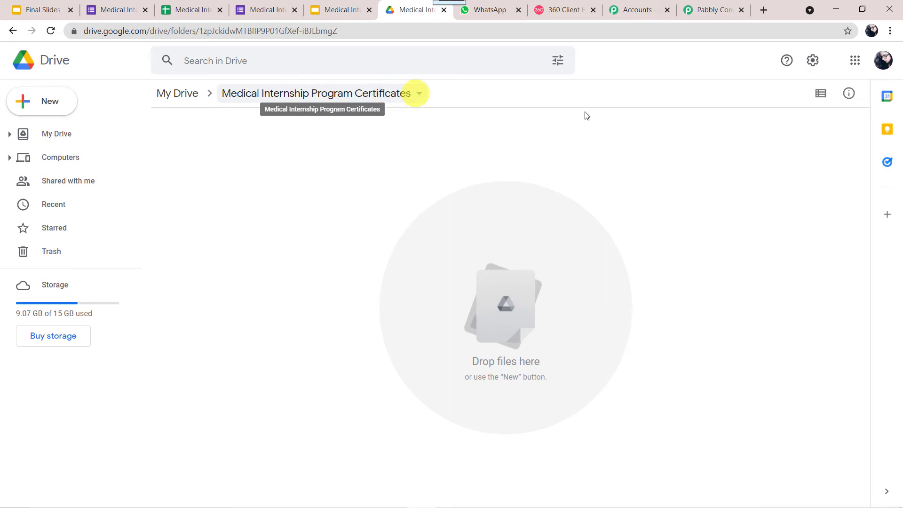
# - Back in Pabbly Connect, keep the Medical Internship Program Certificates folder as the presentation's location
pyautogui.click(713, 9)
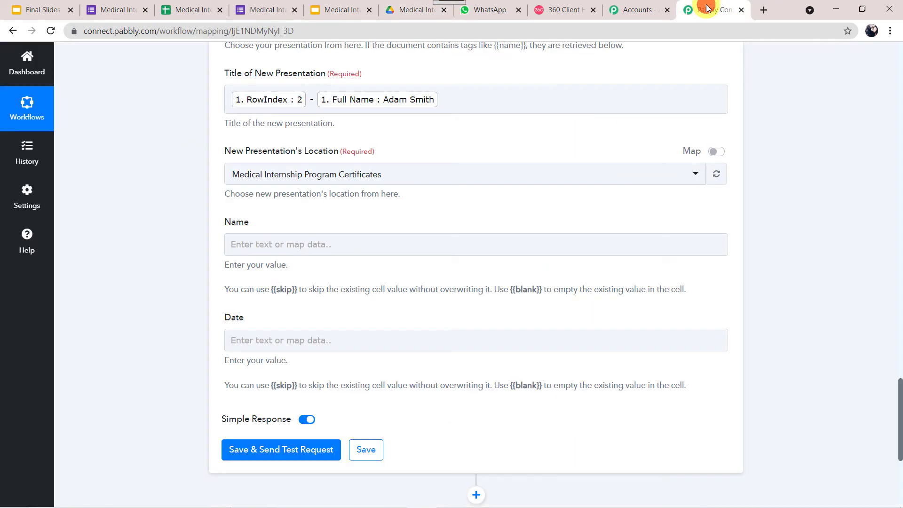
pyautogui.click(330, 178)
pyautogui.click(156, 334)
pyautogui.scroll(2, 156, 333)
pyautogui.scroll(-2, 157, 334)
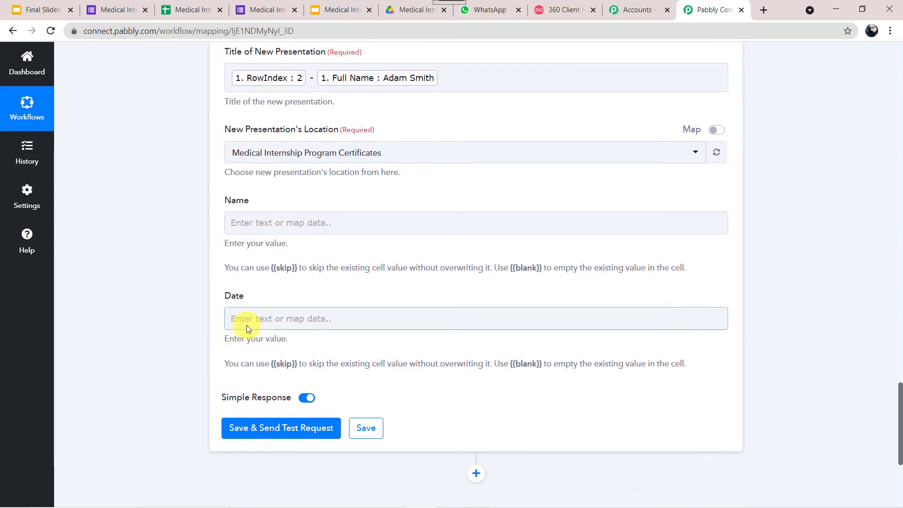
# - Review the template's {{name}} and {{date}} tags, then return to the Slides step's Name field
pyautogui.click(341, 7)
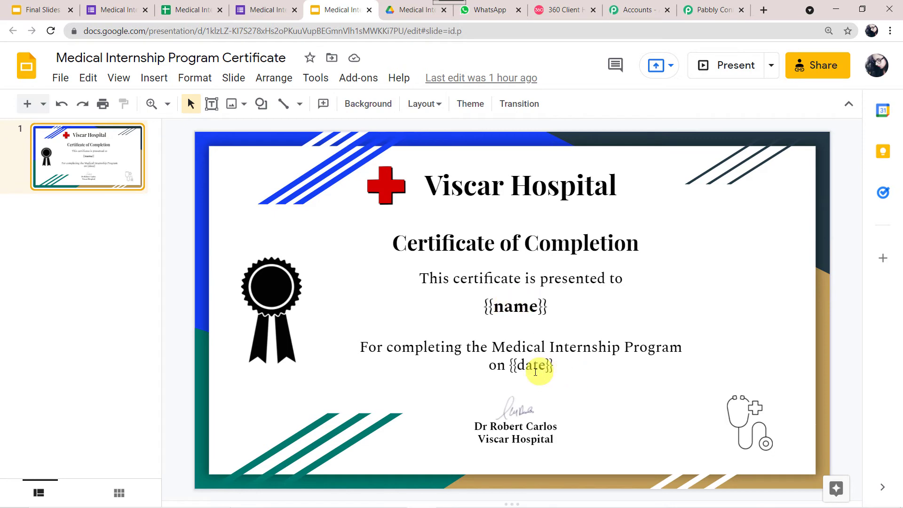
pyautogui.click(713, 9)
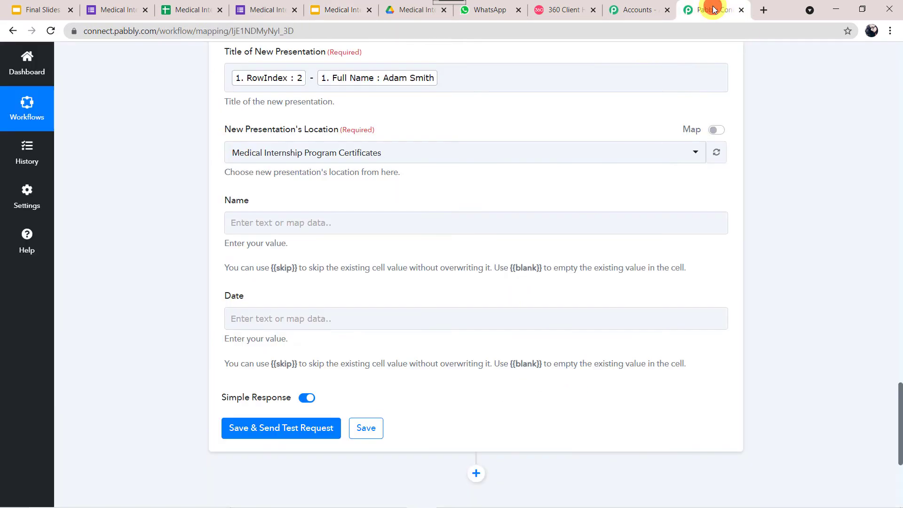
pyautogui.click(309, 217)
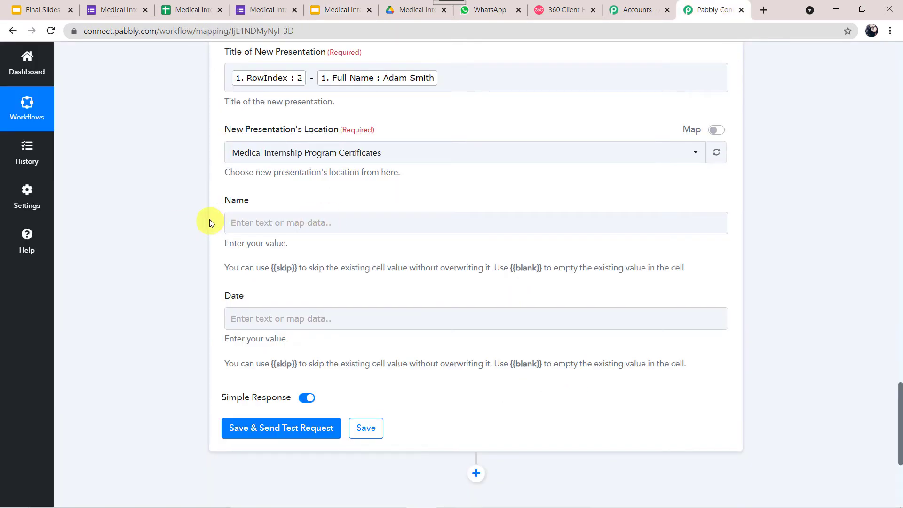
# - Map the Google Forms response's Full Name into the certificate's Name field
pyautogui.scroll(20, 182, 197)
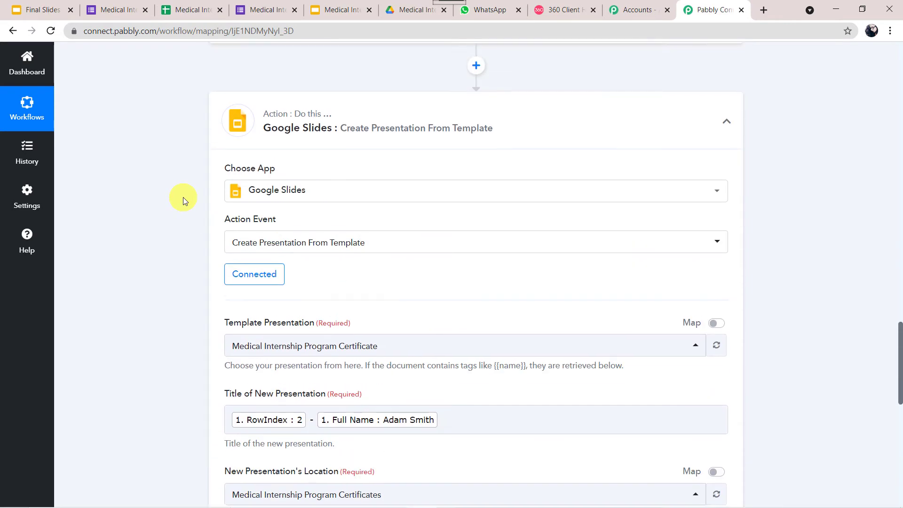
pyautogui.scroll(15, 182, 196)
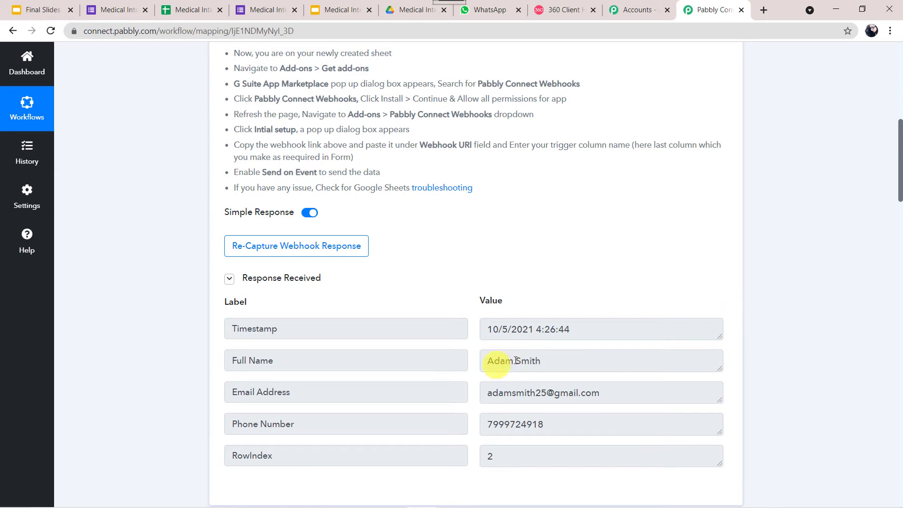
pyautogui.scroll(-8, 118, 441)
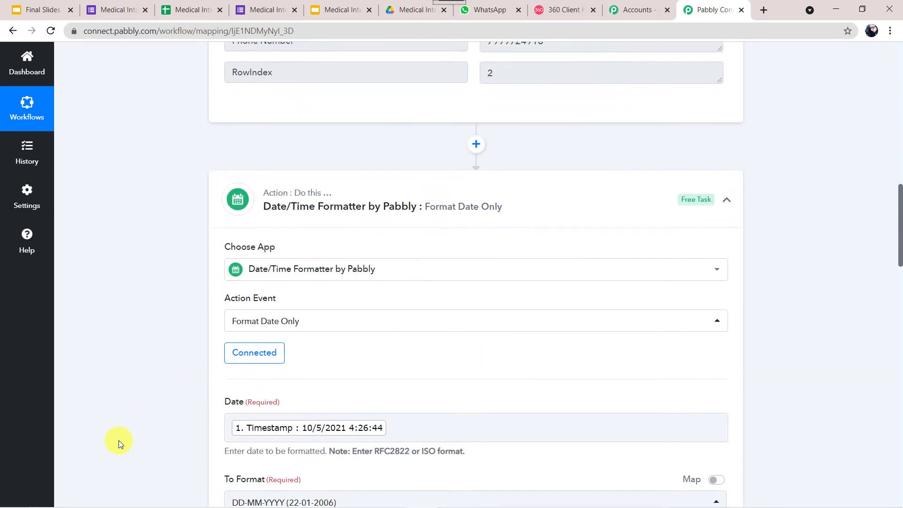
pyautogui.scroll(-9, 123, 417)
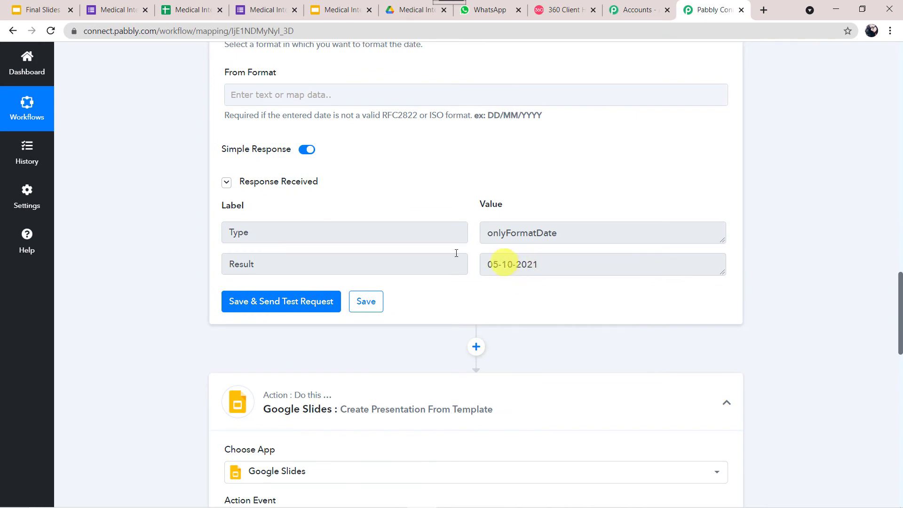
pyautogui.scroll(-12, 133, 421)
pyautogui.scroll(-2, 134, 422)
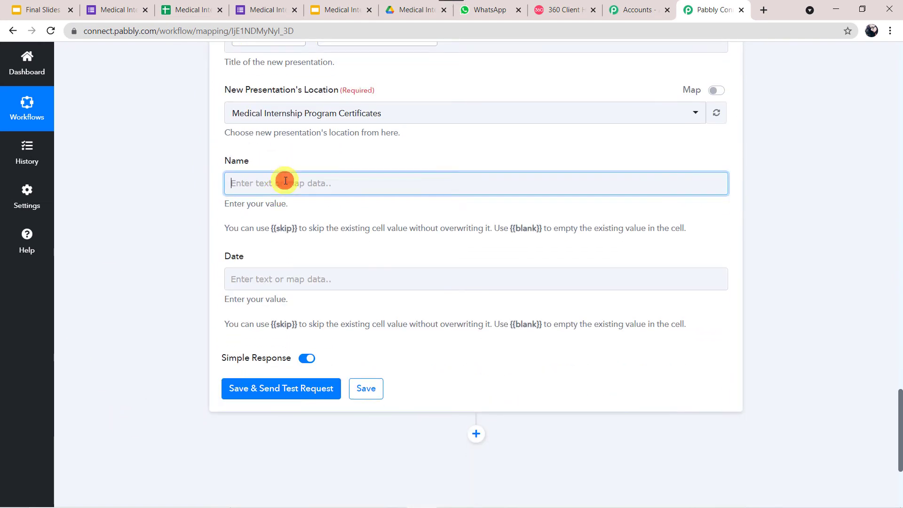
pyautogui.click(285, 181)
pyautogui.click(333, 268)
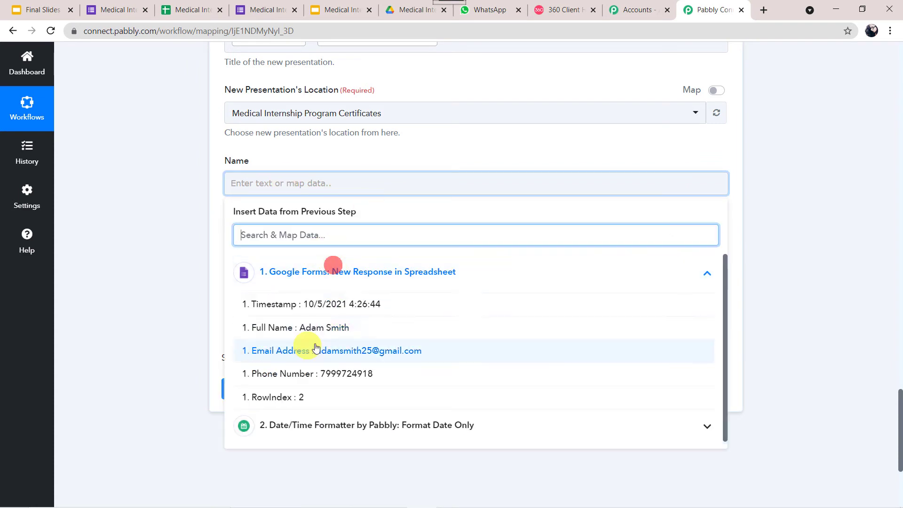
pyautogui.click(323, 324)
pyautogui.click(174, 284)
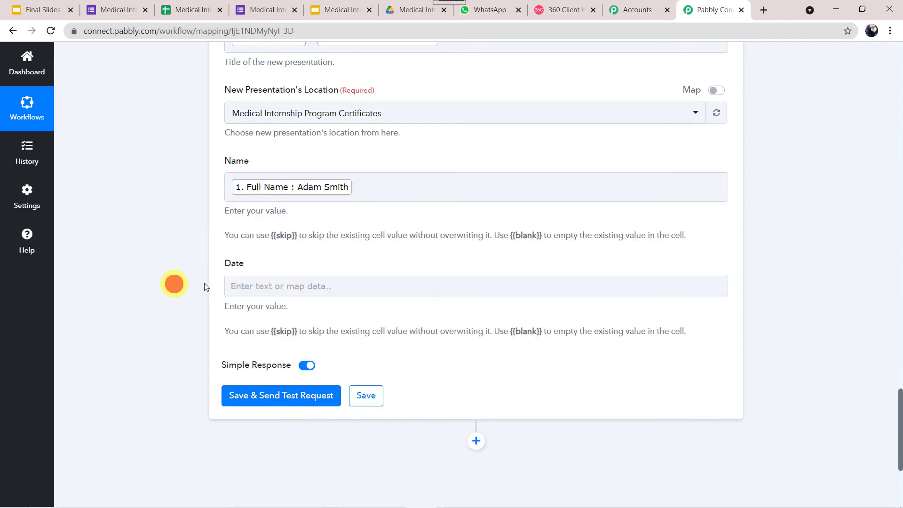
# - Map the formatted date Result (05-10-2021) into Date and test-create the presentation
pyautogui.click(258, 285)
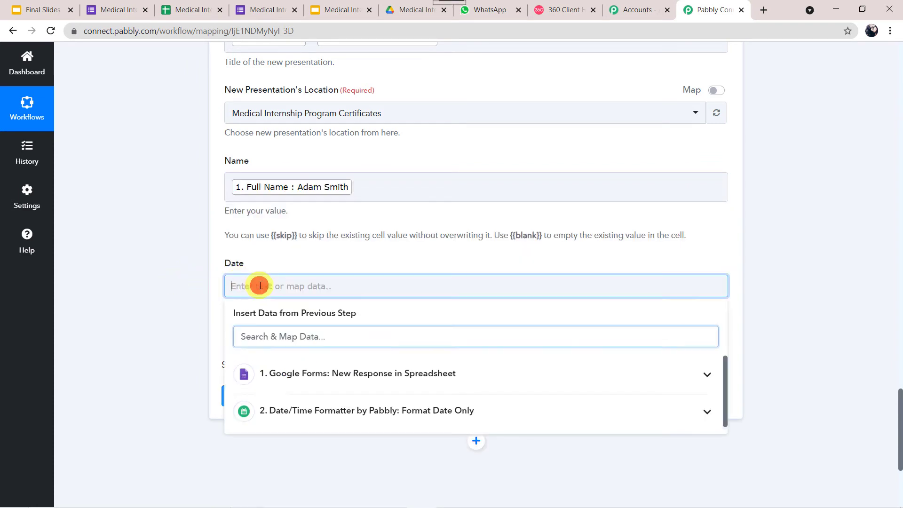
pyautogui.click(333, 411)
pyautogui.click(290, 465)
pyautogui.click(150, 399)
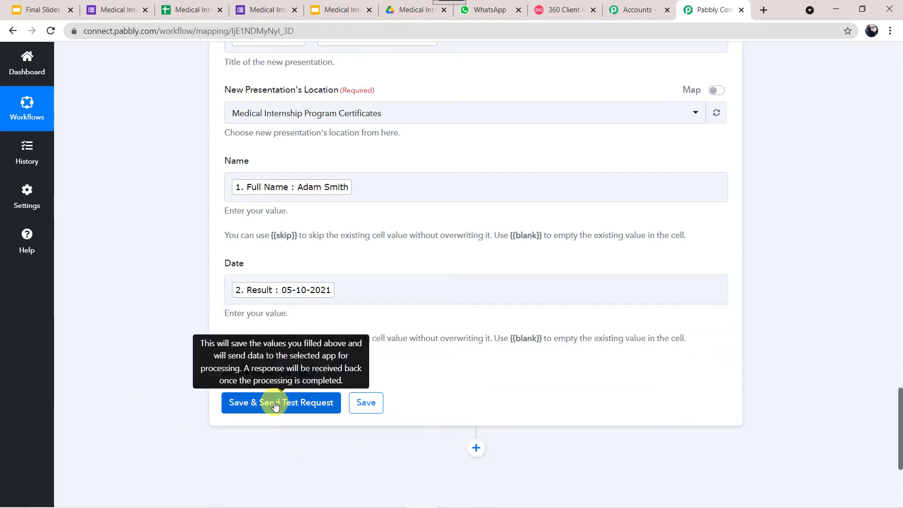
pyautogui.click(276, 405)
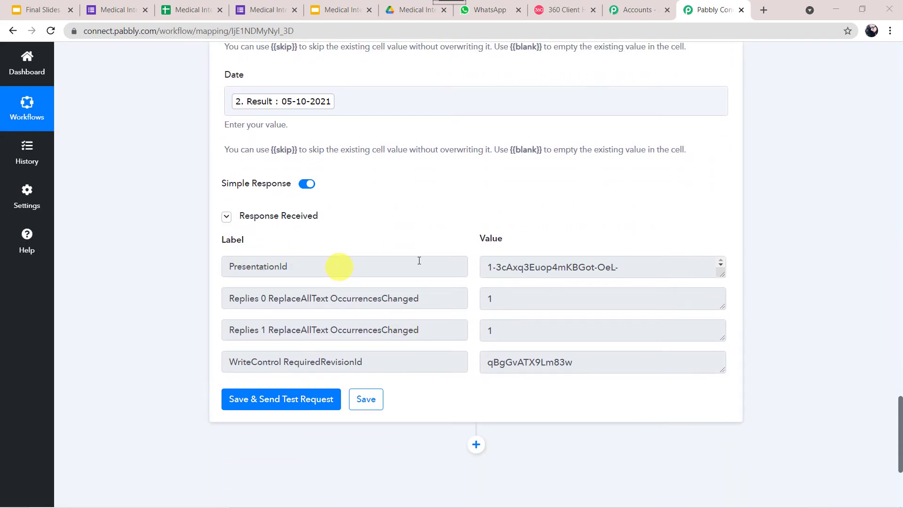
pyautogui.moveTo(721, 272); pyautogui.dragTo(744, 336)
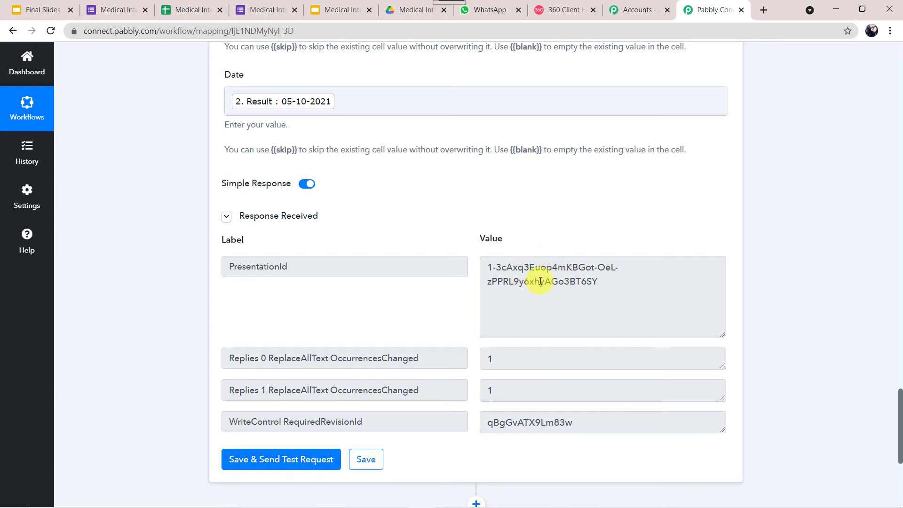
pyautogui.scroll(-5, 540, 280)
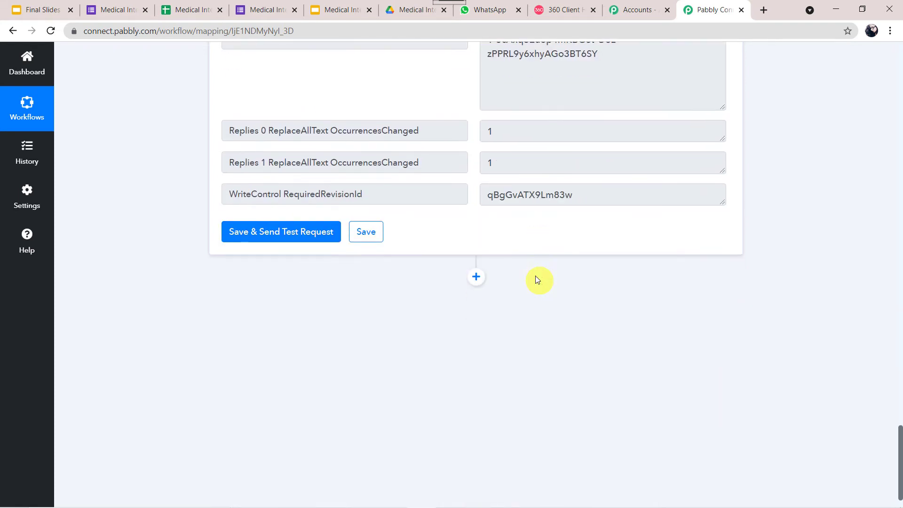
# - Add a Google Drive step after the Slides action and find the Share a File With Anyone action
pyautogui.click(475, 278)
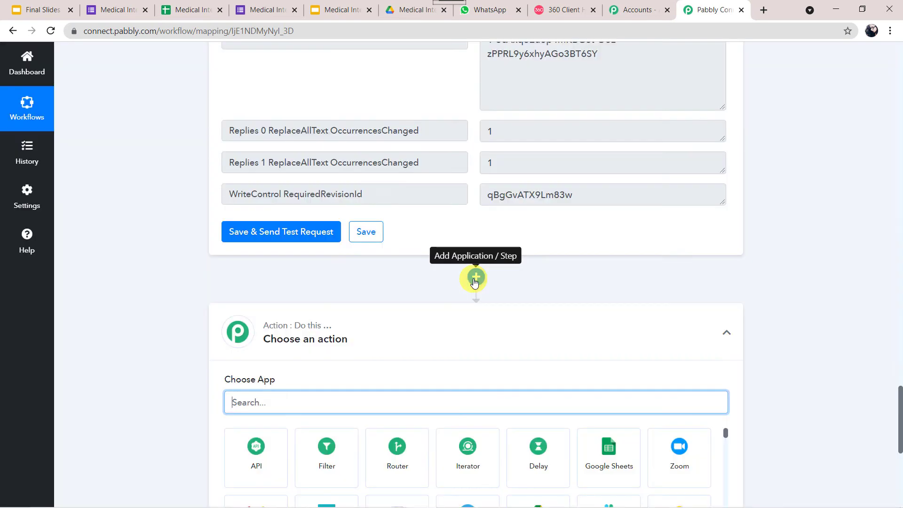
pyautogui.click(330, 274)
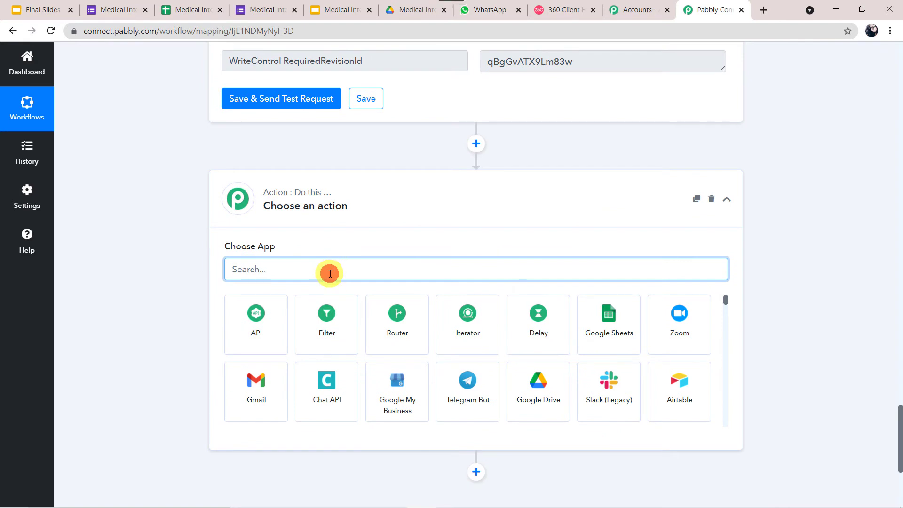
pyautogui.write('Dr')
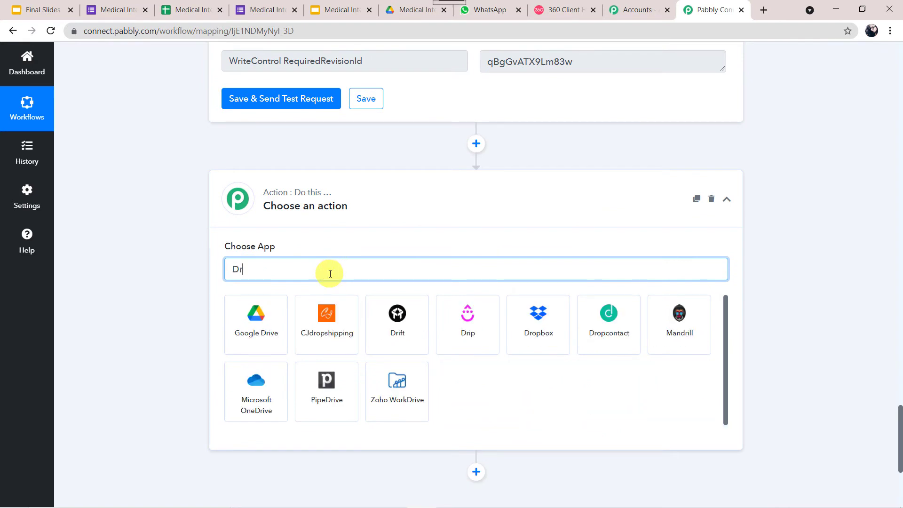
pyautogui.click(249, 337)
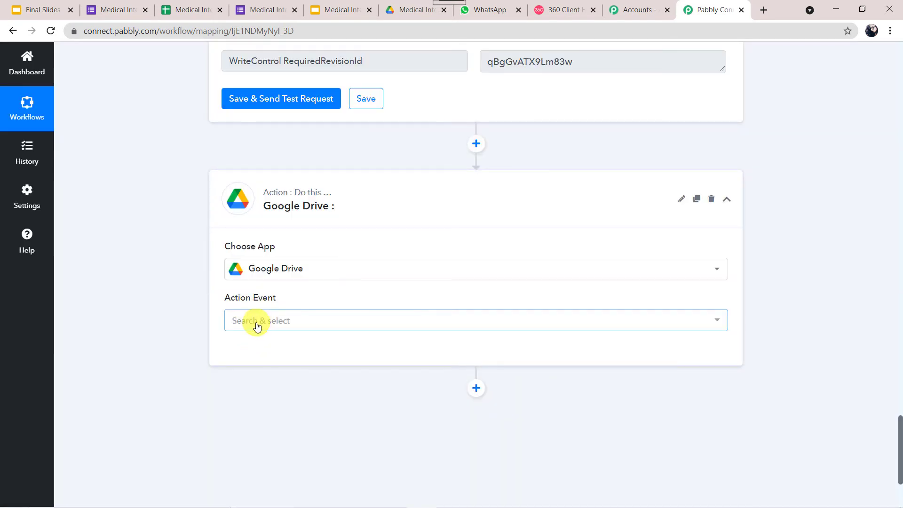
pyautogui.click(256, 324)
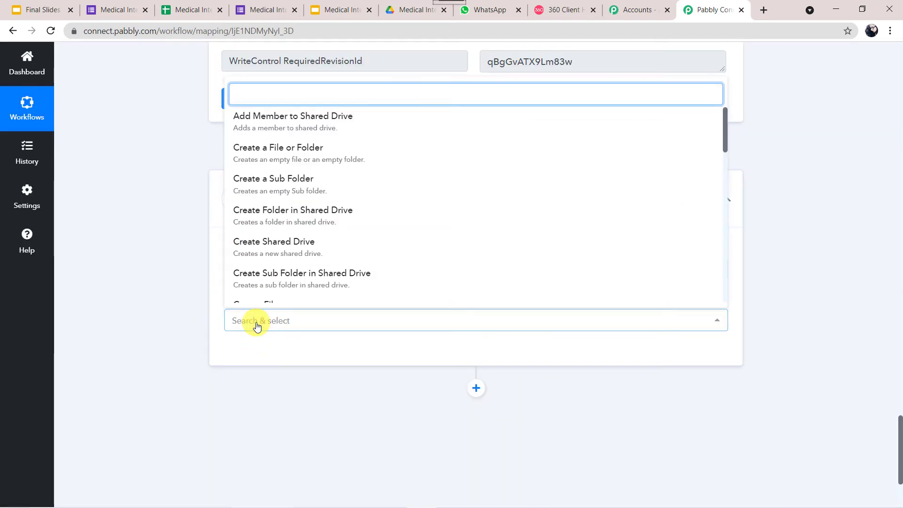
pyautogui.write('share a')
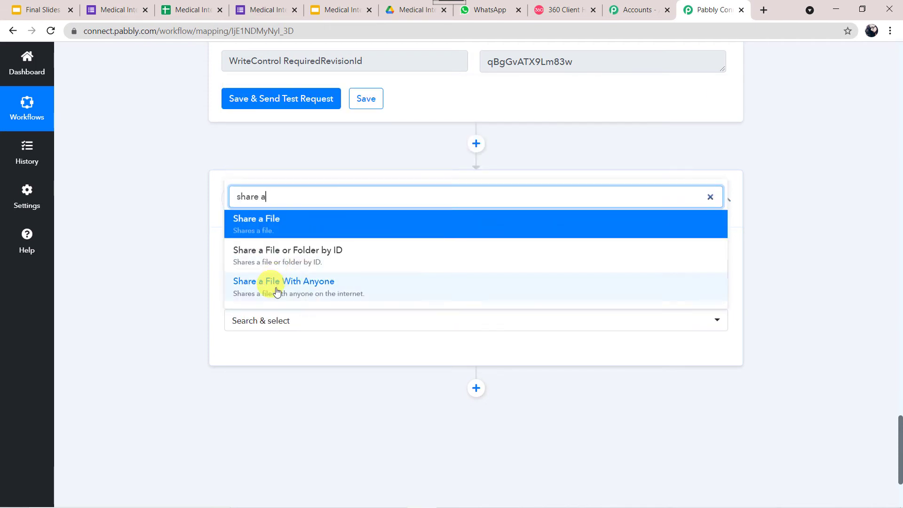
# - Set the action to Share a File With Anyone and connect a new Google Drive account
pyautogui.click(326, 292)
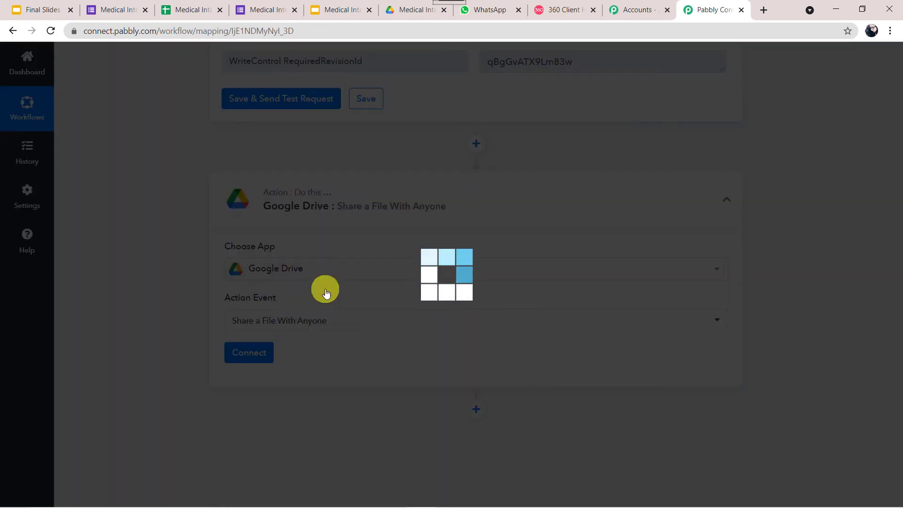
pyautogui.click(249, 353)
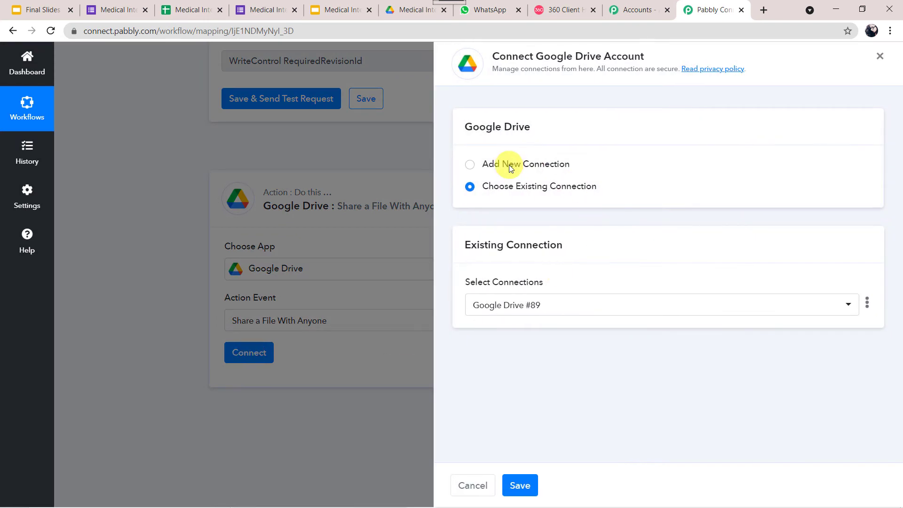
pyautogui.click(508, 168)
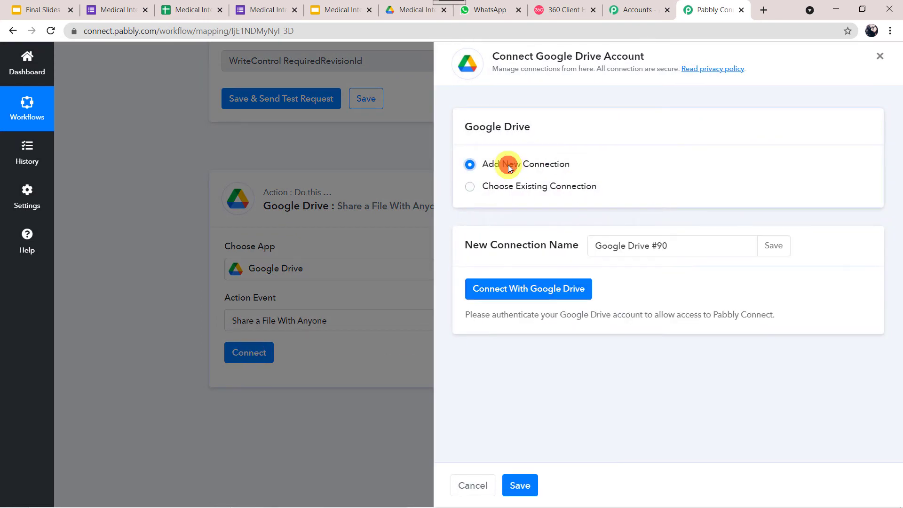
pyautogui.click(533, 294)
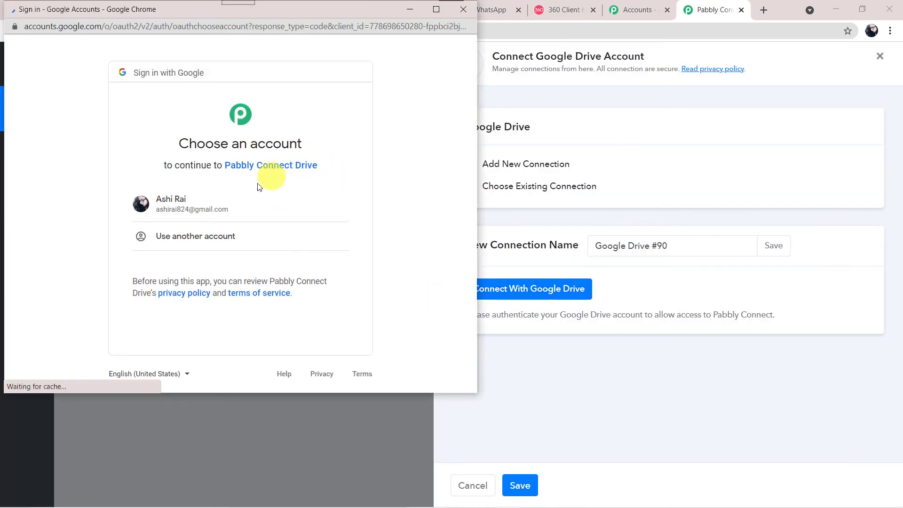
pyautogui.click(225, 197)
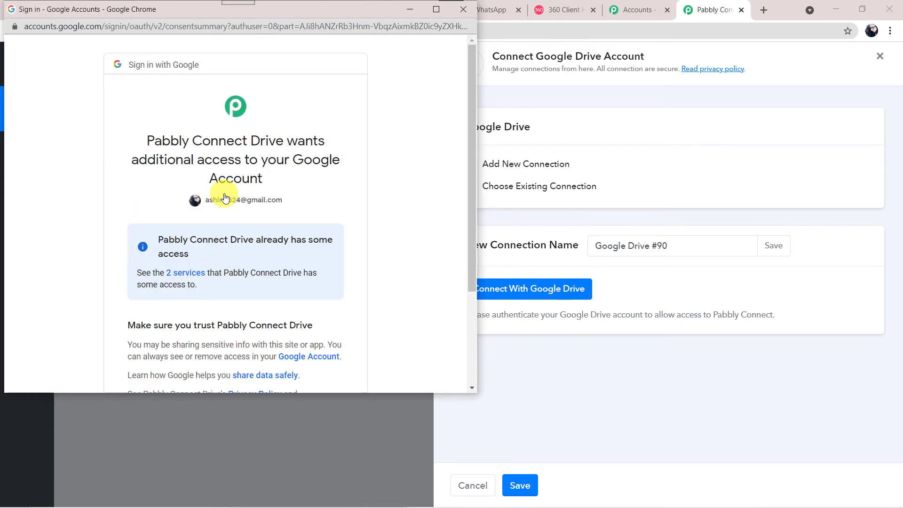
pyautogui.scroll(-3, 397, 240)
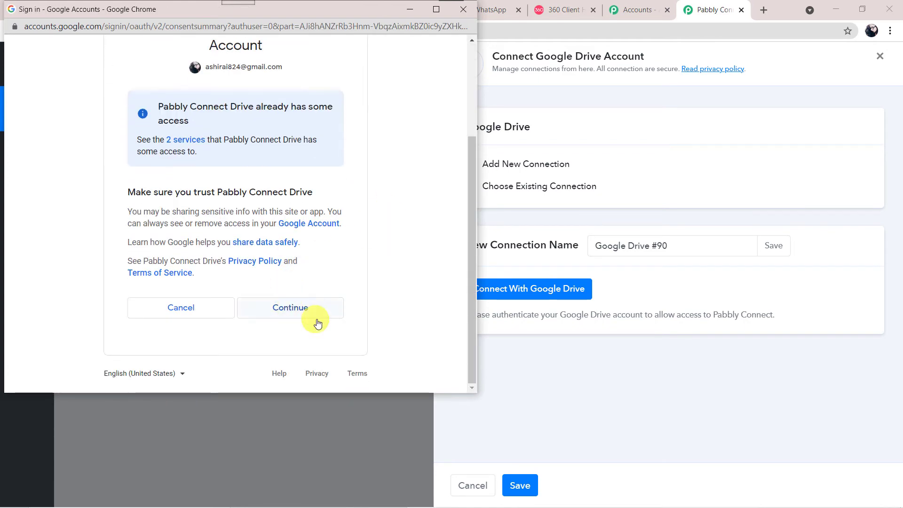
pyautogui.click(325, 306)
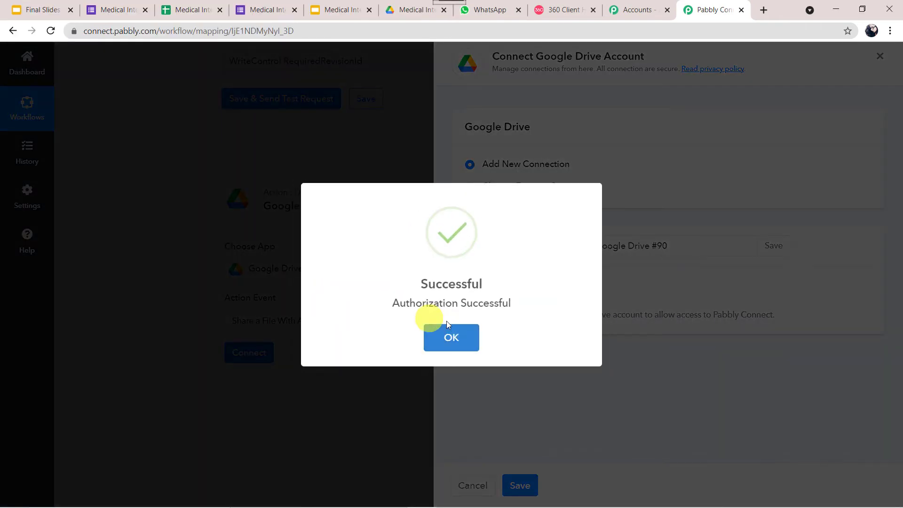
pyautogui.click(475, 324)
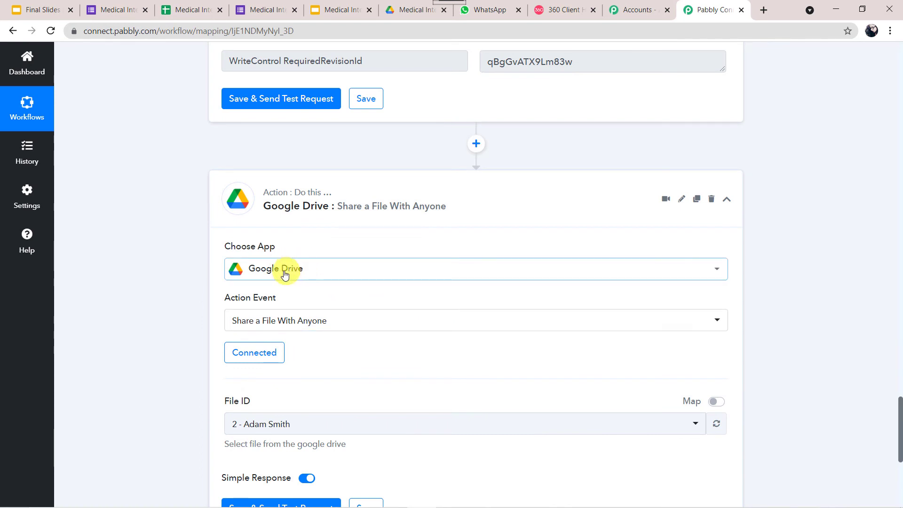
# - Switch File ID to mapped entry and replace its value with the Slides step's PresentationId
pyautogui.scroll(-2, 156, 348)
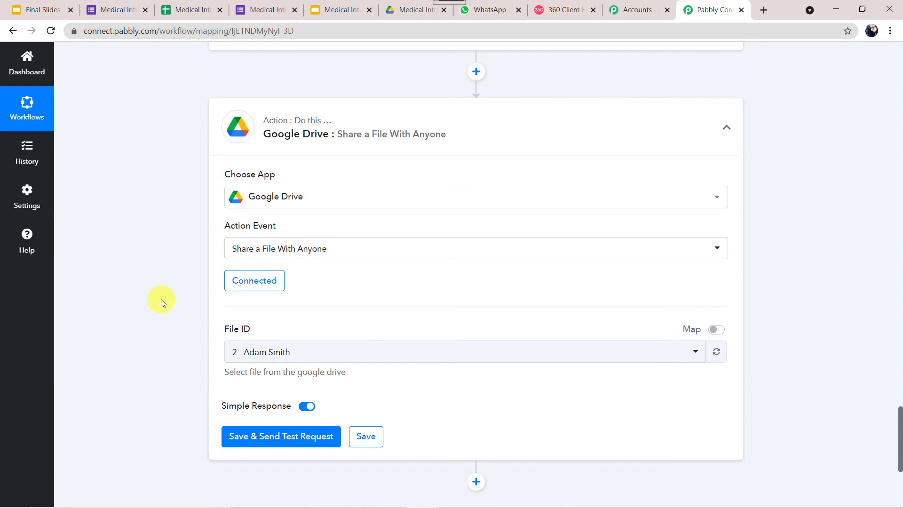
pyautogui.scroll(-3, 160, 301)
pyautogui.click(271, 193)
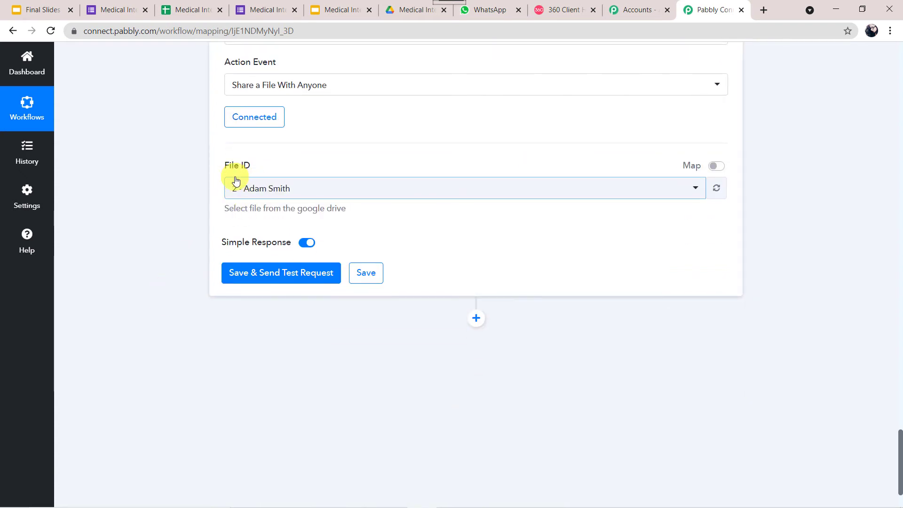
pyautogui.click(716, 166)
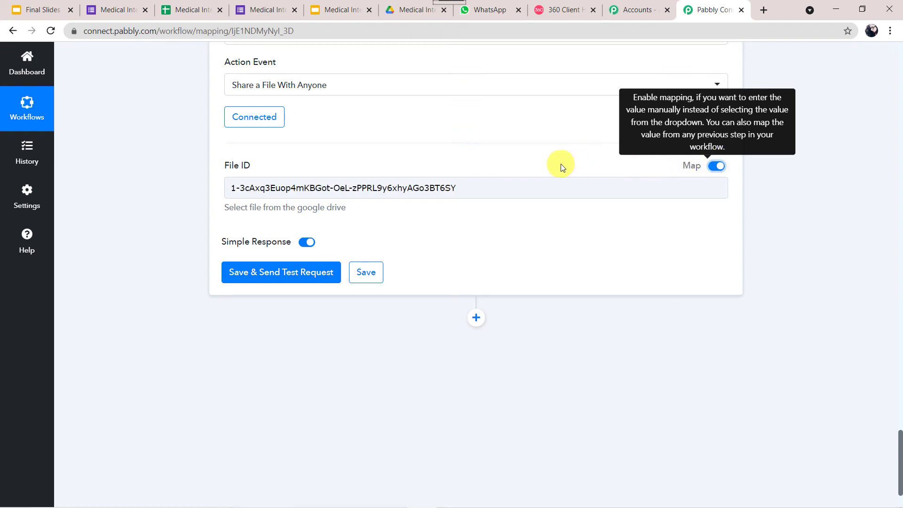
pyautogui.click(487, 187)
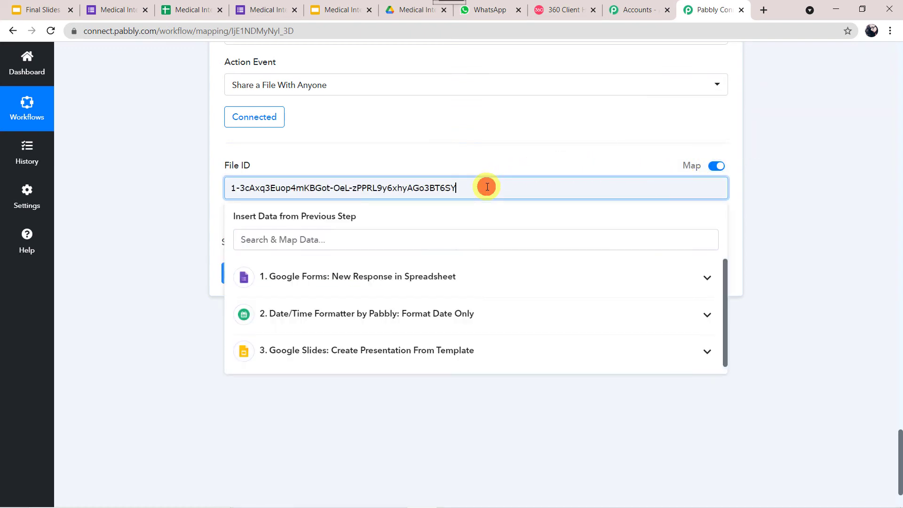
pyautogui.hotkey('ctrl', 'a')
pyautogui.press('BackSpace')
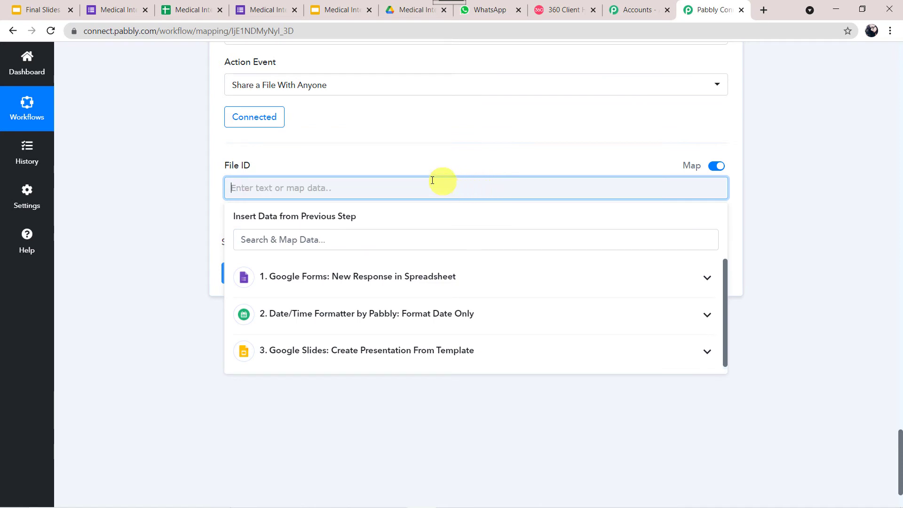
pyautogui.scroll(1, 131, 171)
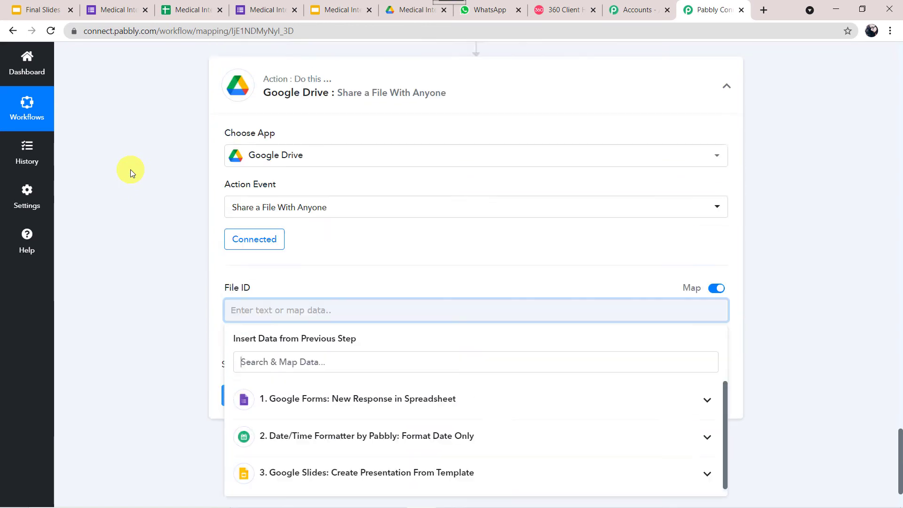
pyautogui.scroll(10, 131, 171)
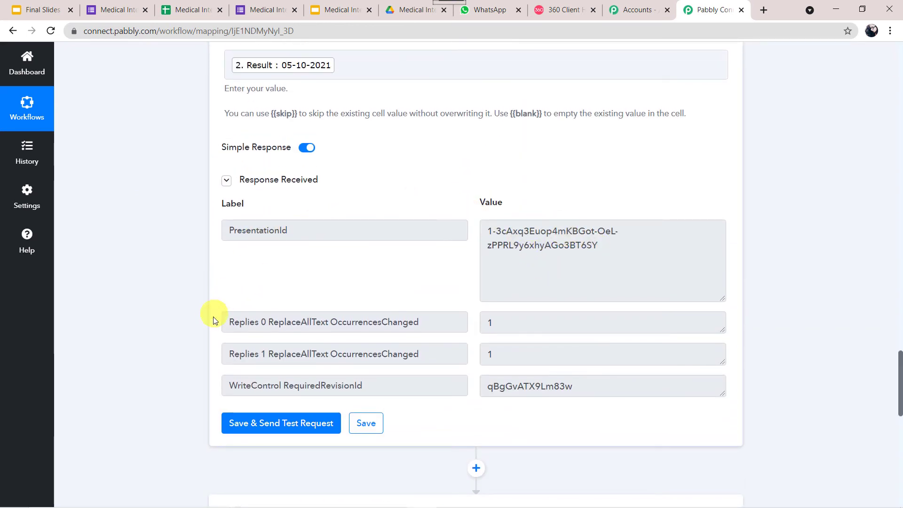
pyautogui.scroll(-6, 173, 356)
pyautogui.scroll(-5, 173, 357)
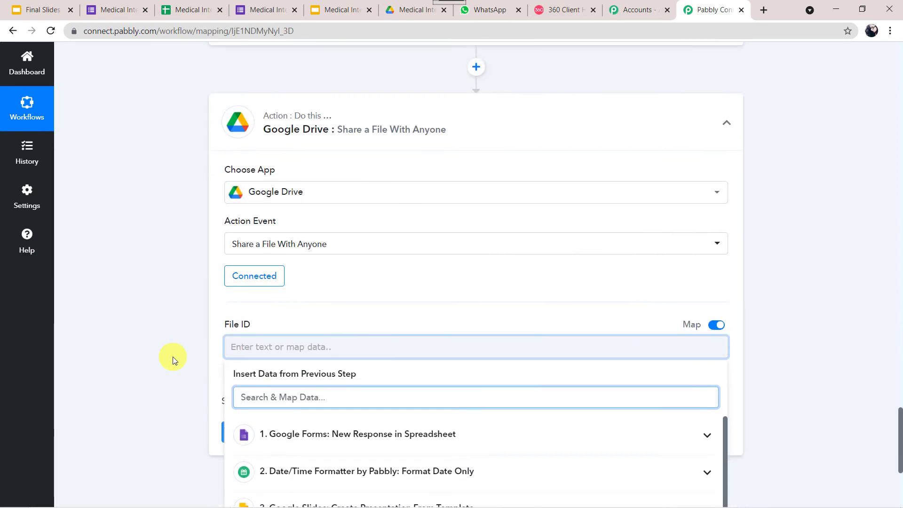
pyautogui.click(328, 324)
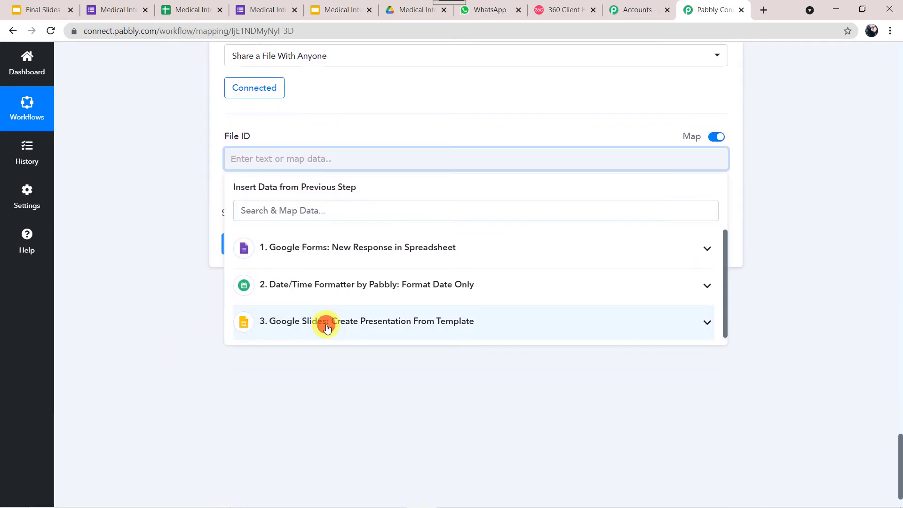
pyautogui.click(308, 354)
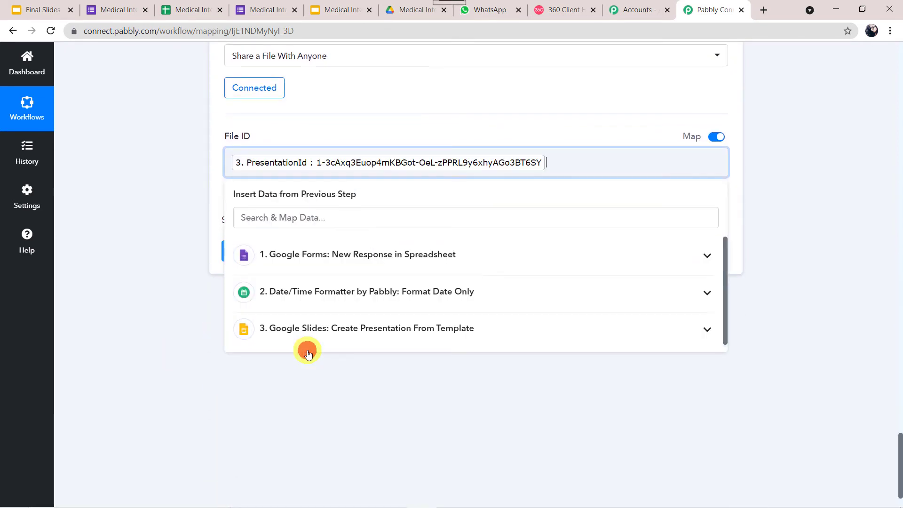
pyautogui.click(147, 320)
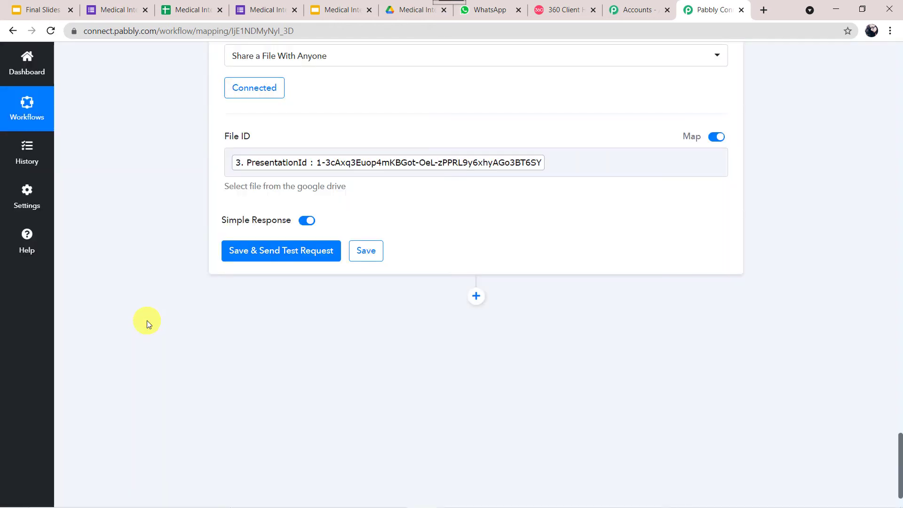
# - Save and test the share step, confirming reader access and a PDF export link
pyautogui.click(260, 253)
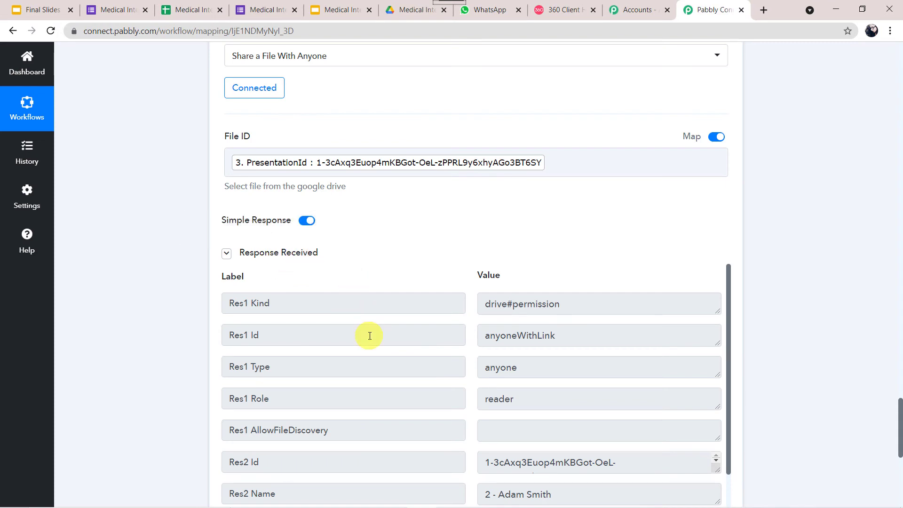
pyautogui.scroll(-2, 370, 336)
pyautogui.scroll(-3, 192, 342)
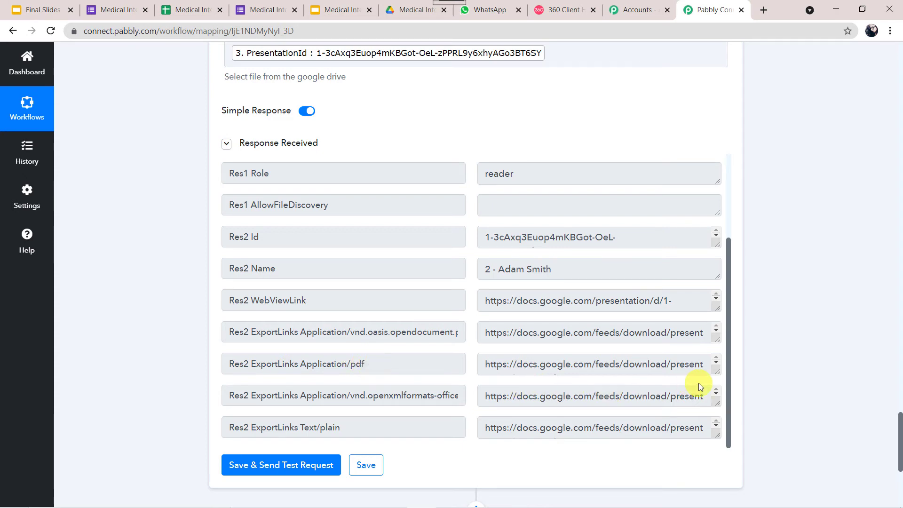
pyautogui.moveTo(719, 373); pyautogui.dragTo(729, 425)
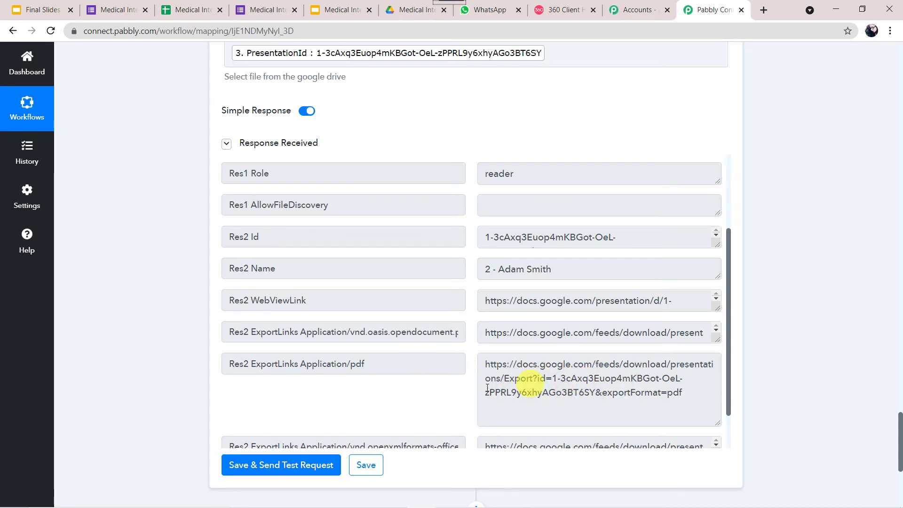
pyautogui.scroll(-5, 173, 398)
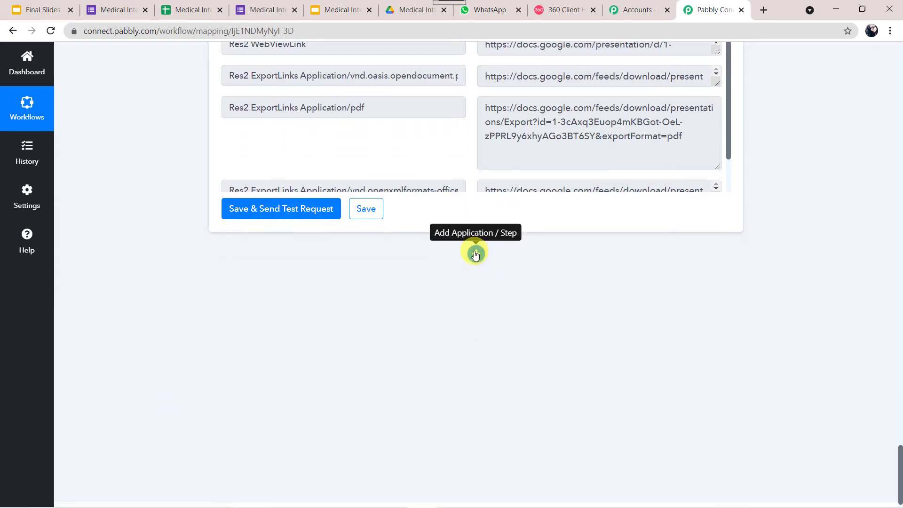
pyautogui.click(475, 254)
# - Add a WhatsApp by 360Dialog step with Send Template Message and begin connecting its account
pyautogui.write('360')
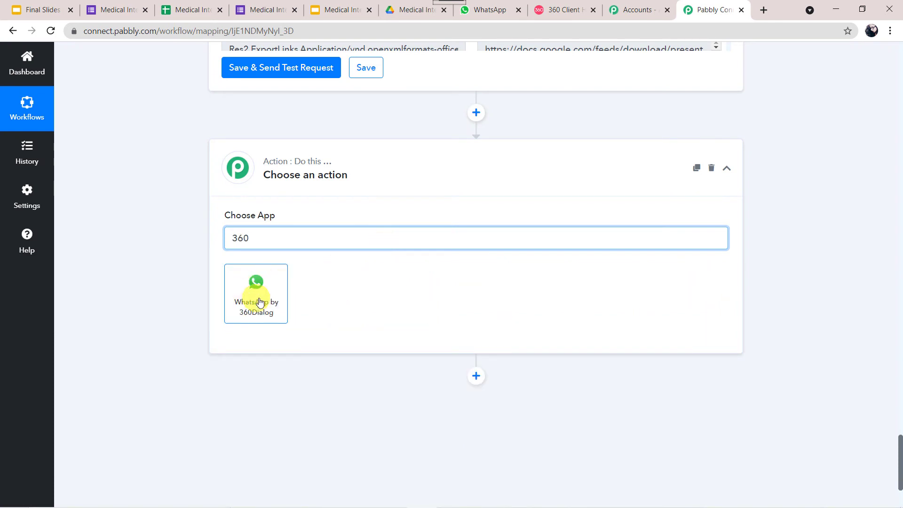
pyautogui.click(257, 287)
pyautogui.click(280, 291)
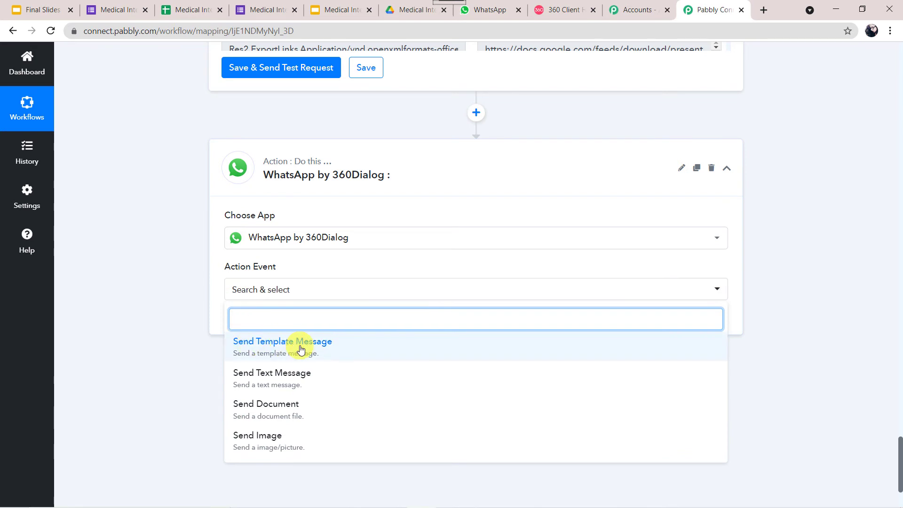
pyautogui.click(301, 350)
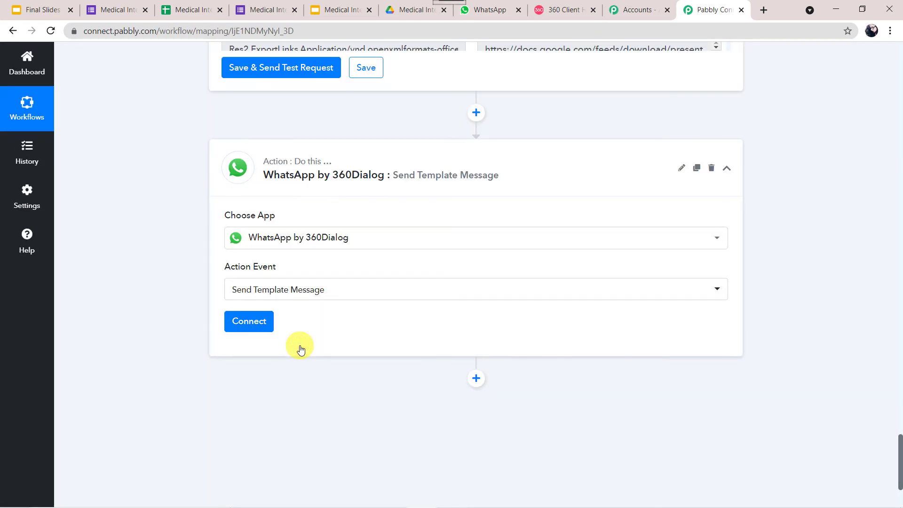
pyautogui.click(250, 328)
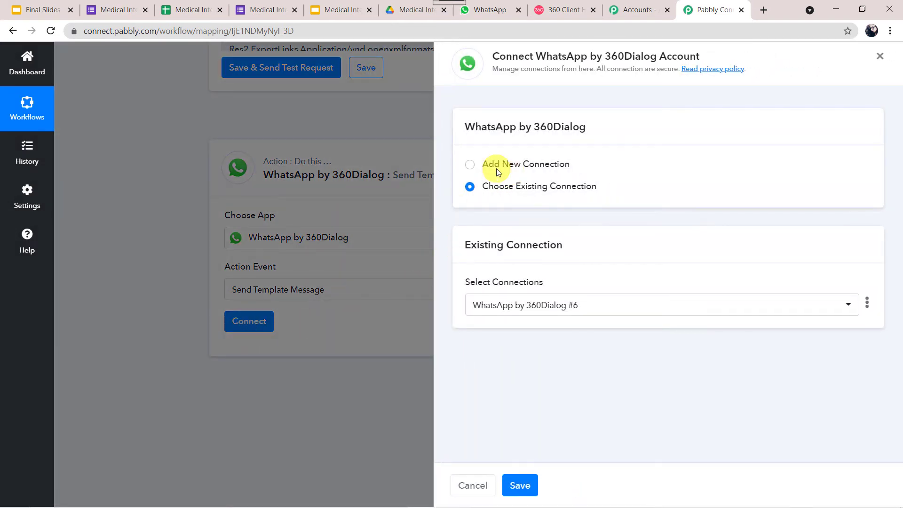
# - Start a new 'WhatsApp by 360Dialog #7' connection, then go to the 360 Client Hub for credentials
pyautogui.click(489, 165)
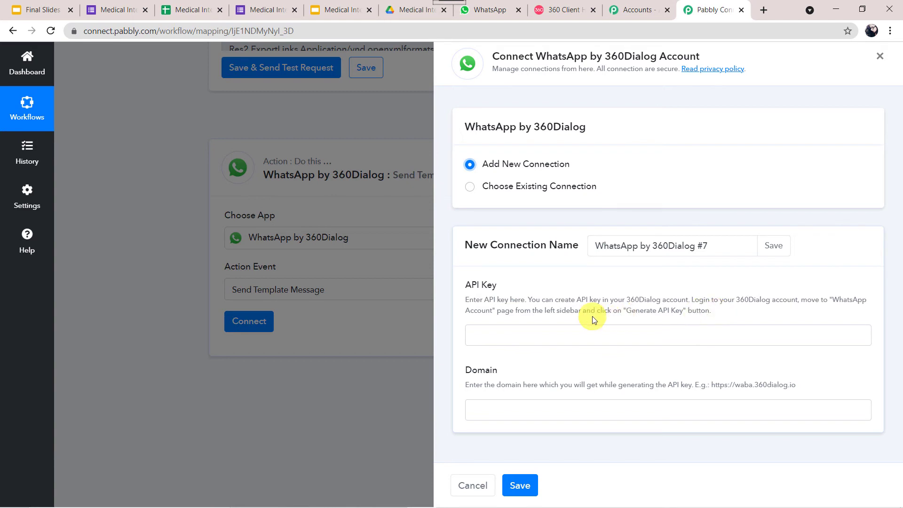
pyautogui.click(558, 6)
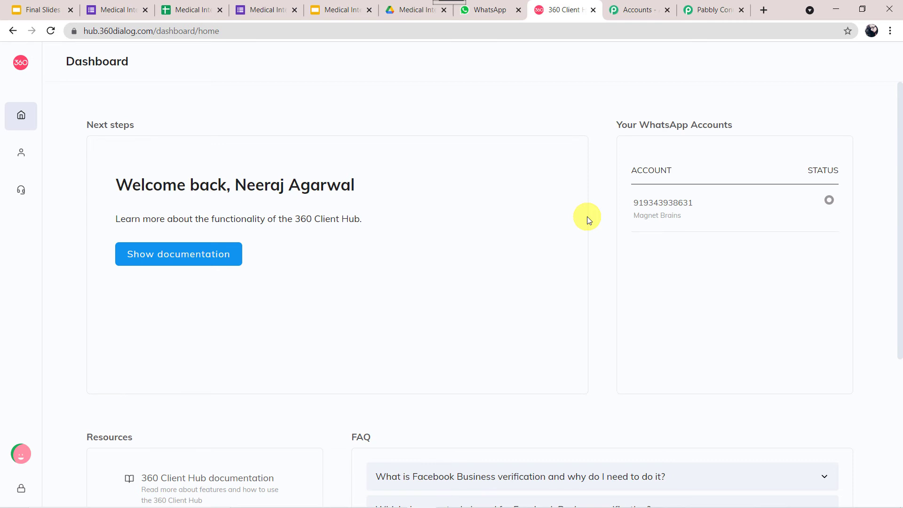
# - Check the WhatsApp Accounts page in 360 Client Hub, then return to Pabbly Connect
pyautogui.moveTo(35, 151)
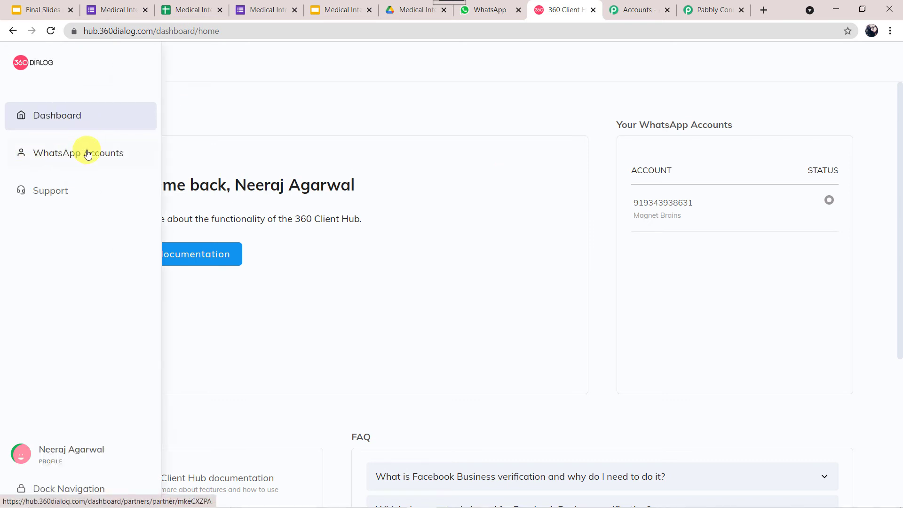
pyautogui.click(87, 154)
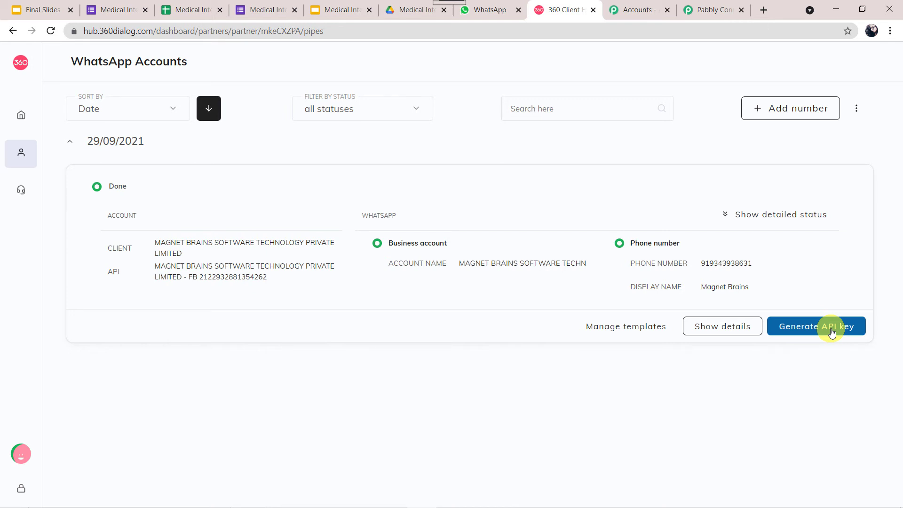
pyautogui.click(711, 10)
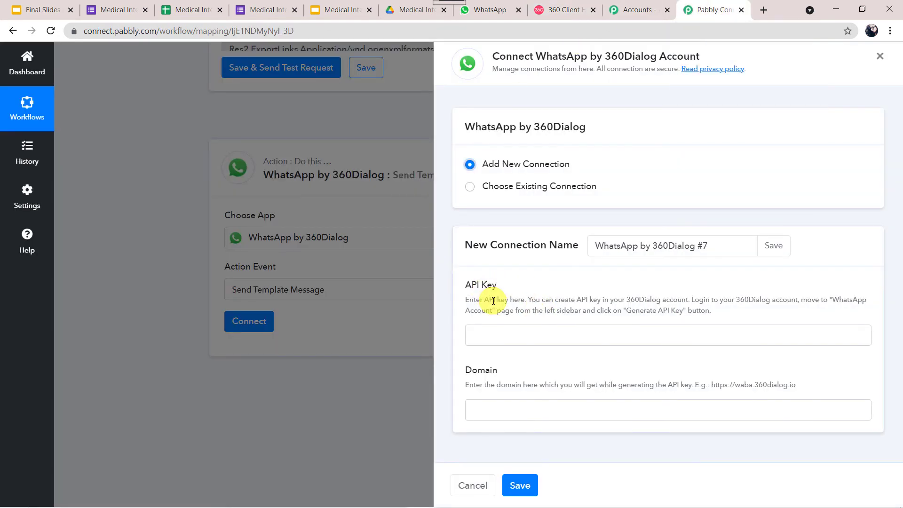
pyautogui.click(496, 334)
pyautogui.hotkey('ctrl', 'v')
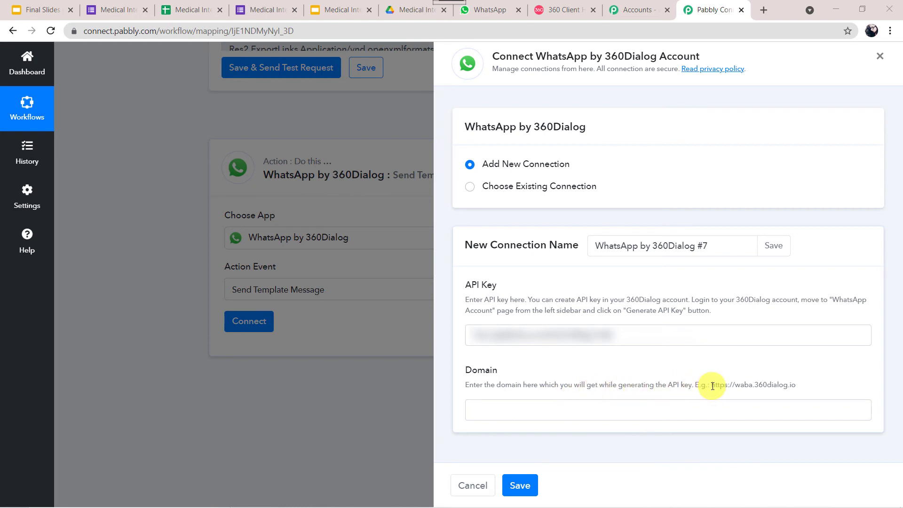
pyautogui.moveTo(711, 386); pyautogui.dragTo(793, 394)
pyautogui.hotkey('ctrl', 'c')
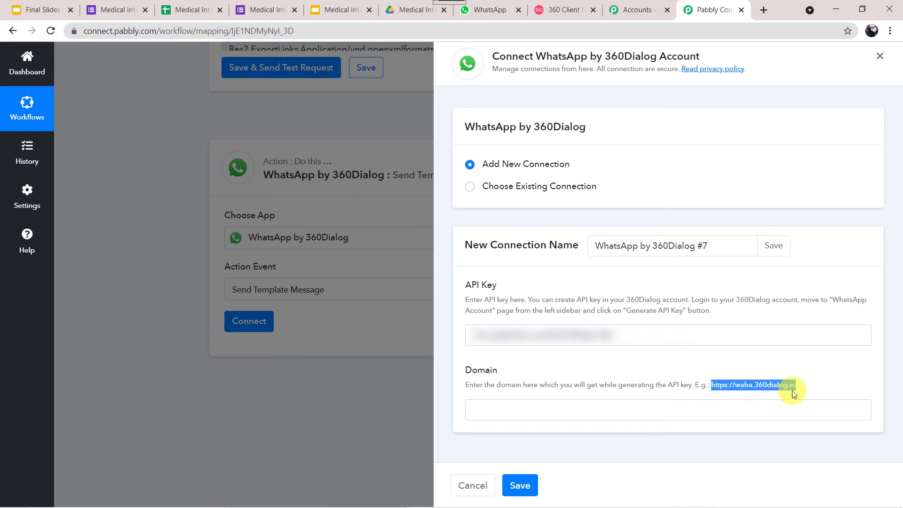
pyautogui.click(688, 408)
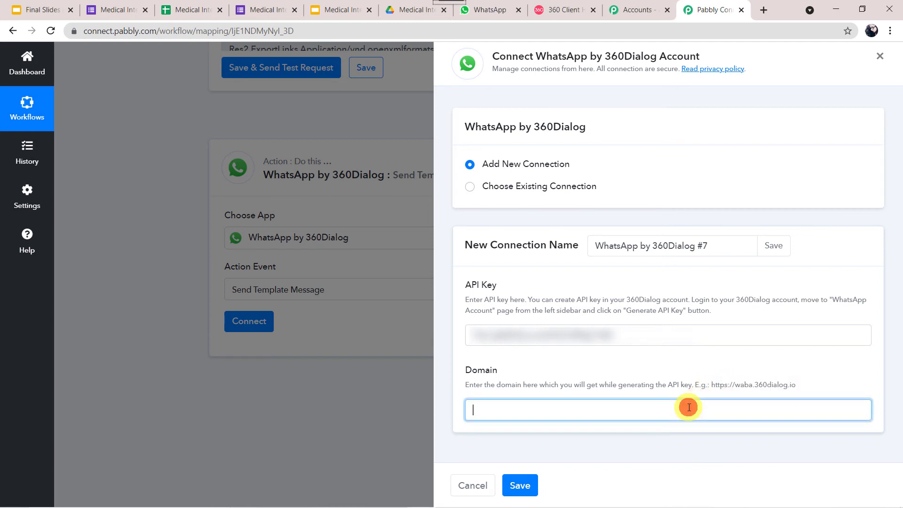
pyautogui.hotkey('ctrl', 'v')
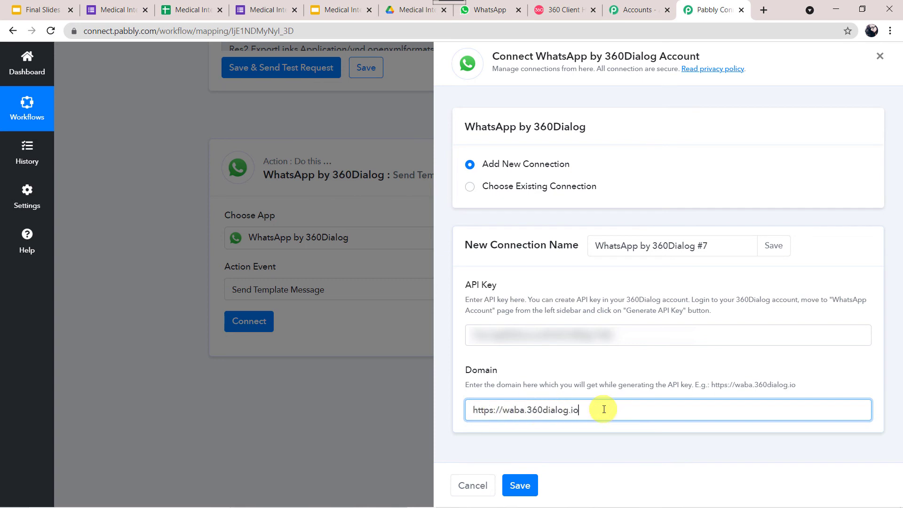
pyautogui.click(523, 482)
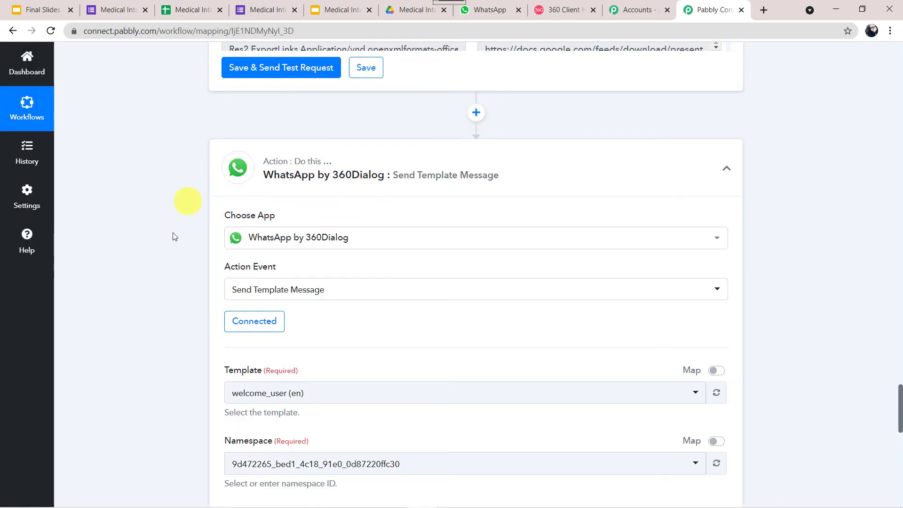
pyautogui.scroll(-5, 179, 341)
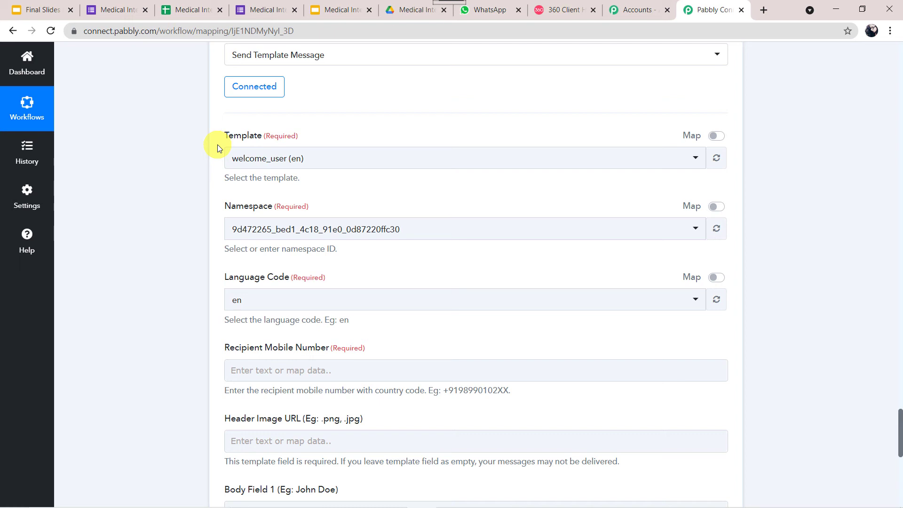
pyautogui.click(551, 7)
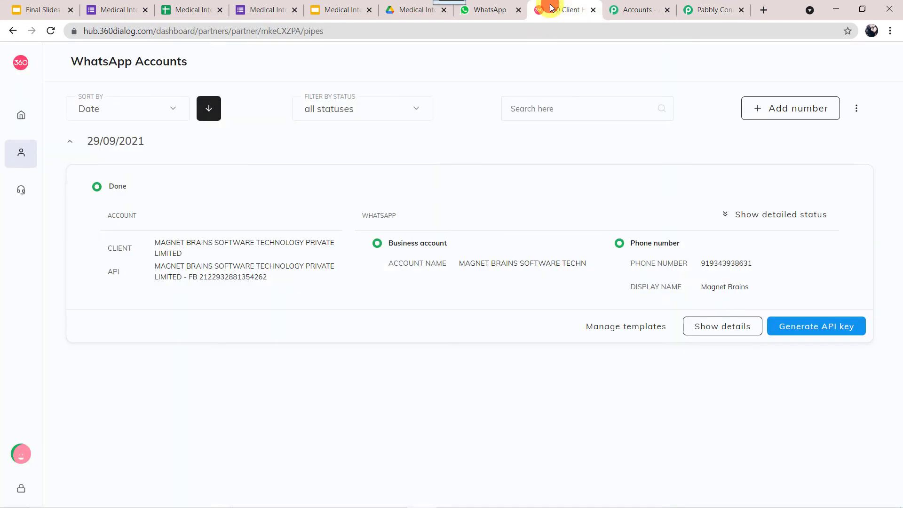
# - Review the approved certificate_link template's document header and body variables {{1}}, {{2}}, {{3}}
pyautogui.click(630, 334)
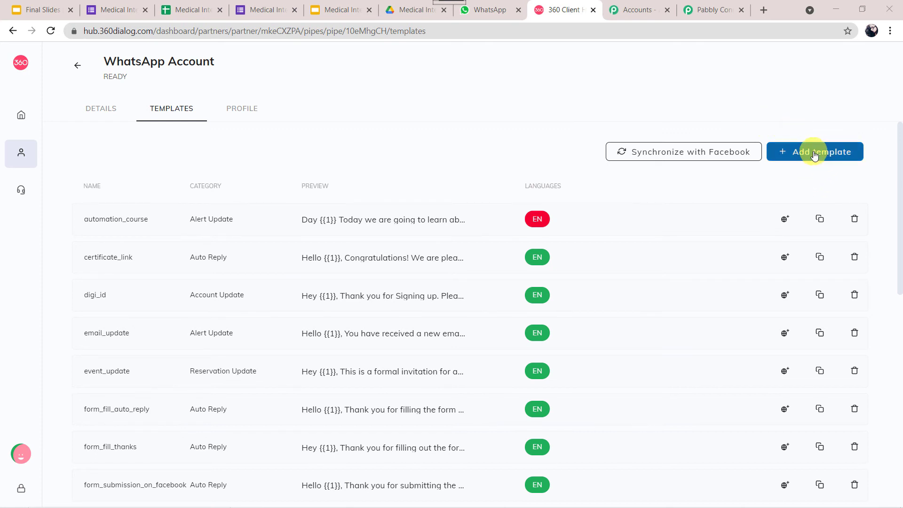
pyautogui.click(407, 260)
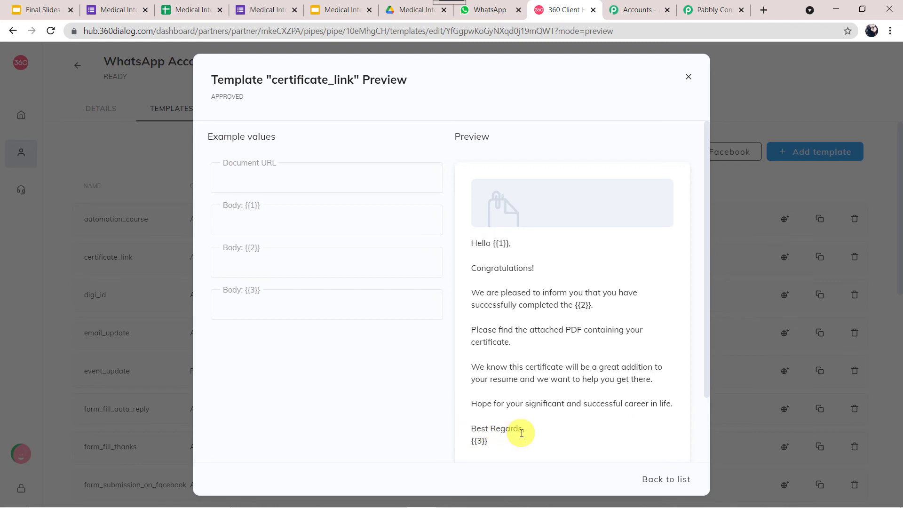
pyautogui.click(479, 442)
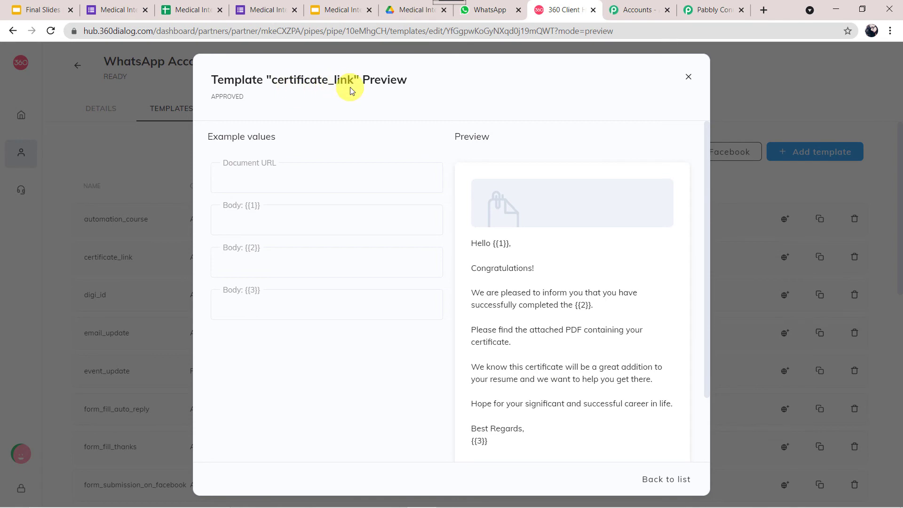
# - Select certificate_link (en) as the WhatsApp by 360Dialog step's template
pyautogui.click(724, 9)
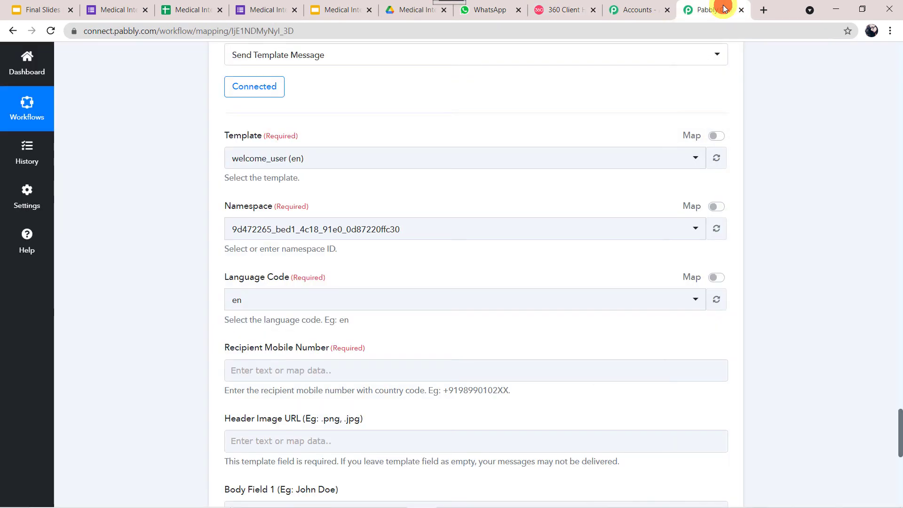
pyautogui.click(397, 155)
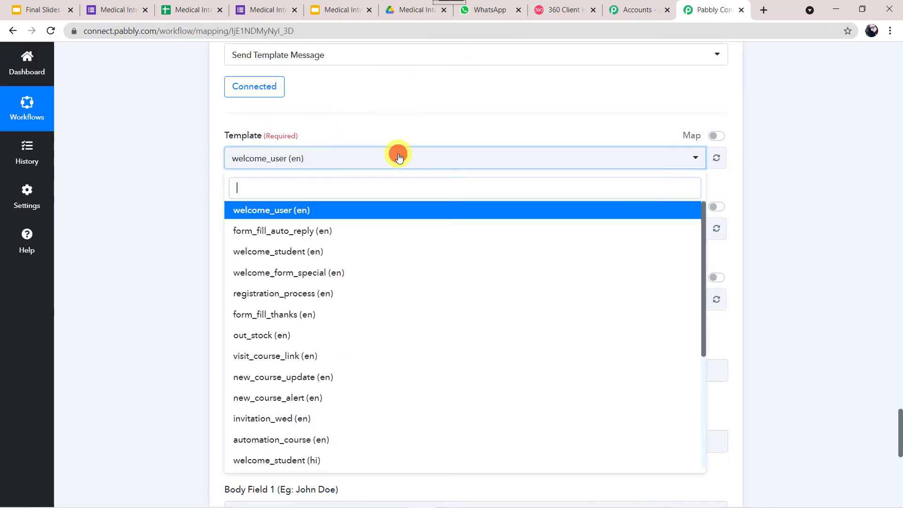
pyautogui.write('cer')
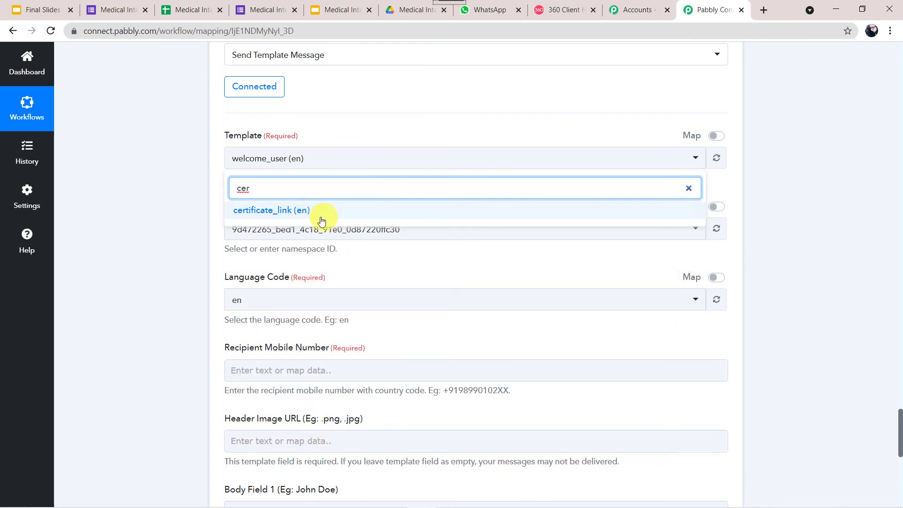
pyautogui.click(325, 216)
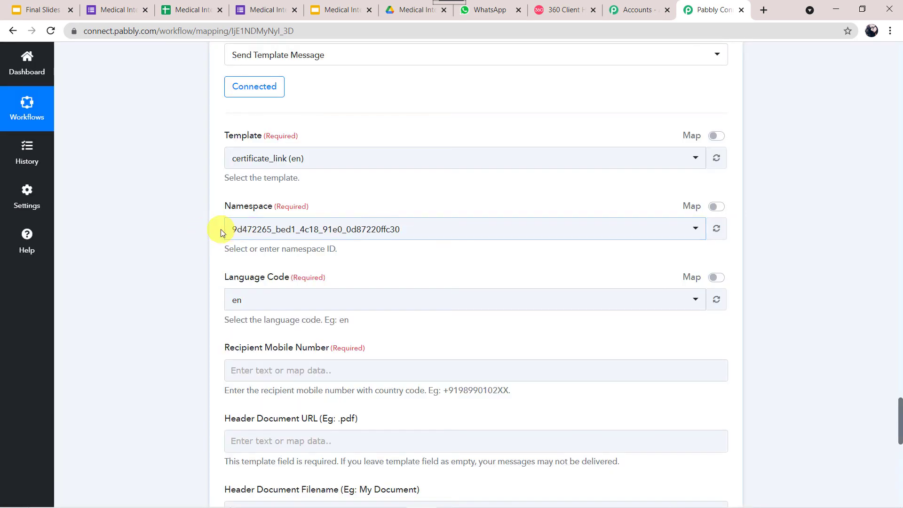
pyautogui.click(221, 299)
pyautogui.scroll(-3, 221, 231)
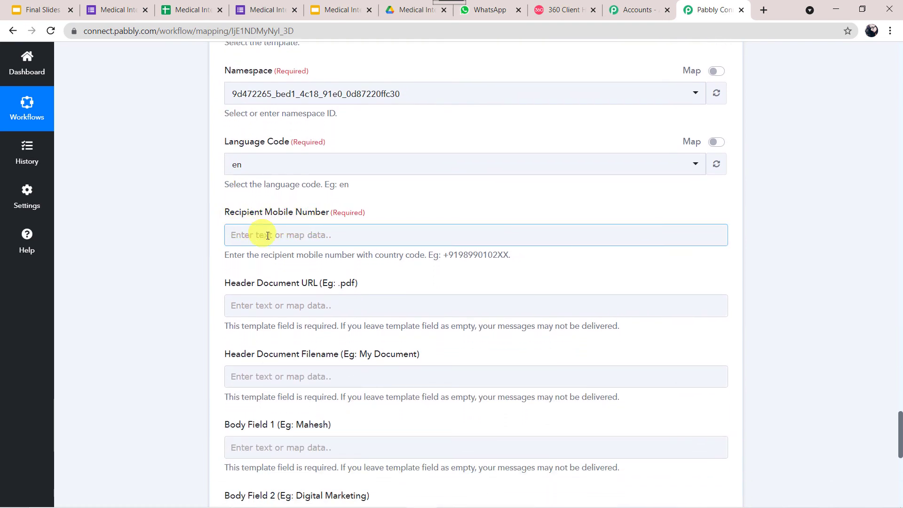
# - Set Recipient Mobile Number to +91 followed by the form's mapped Phone Number
pyautogui.click(270, 236)
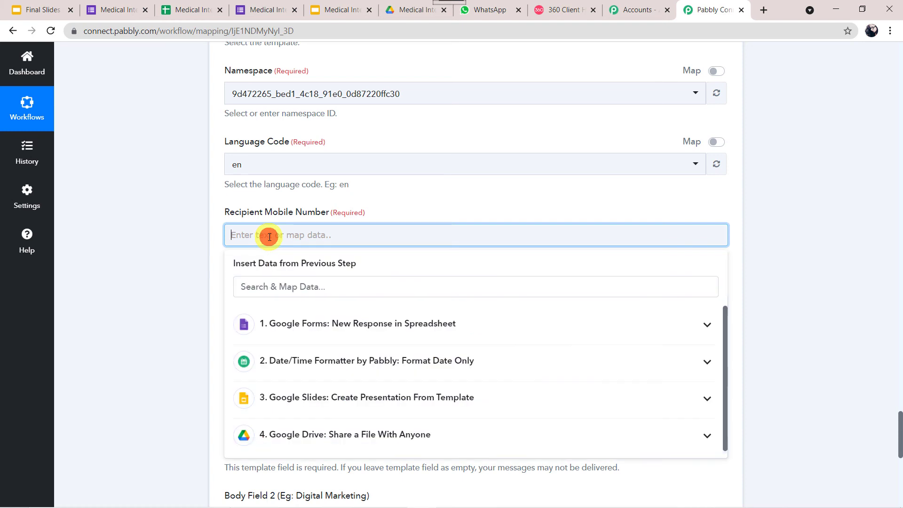
pyautogui.click(314, 328)
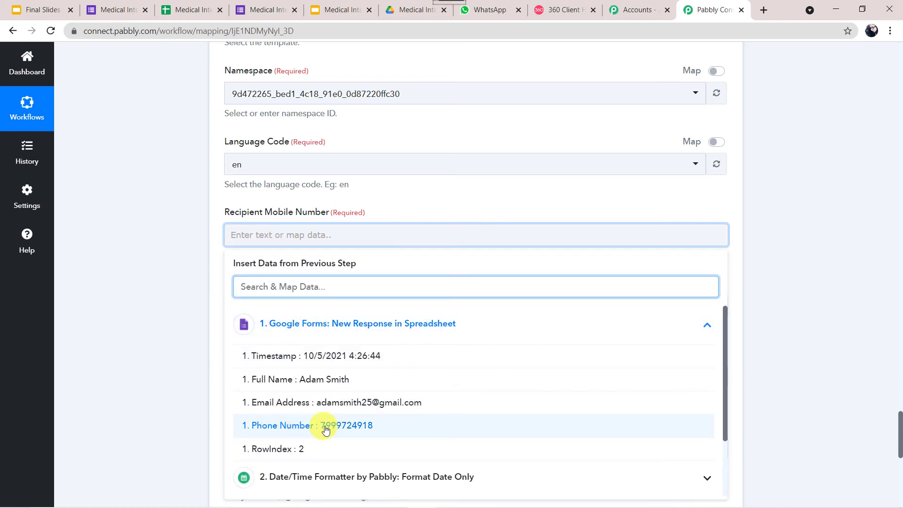
pyautogui.click(344, 428)
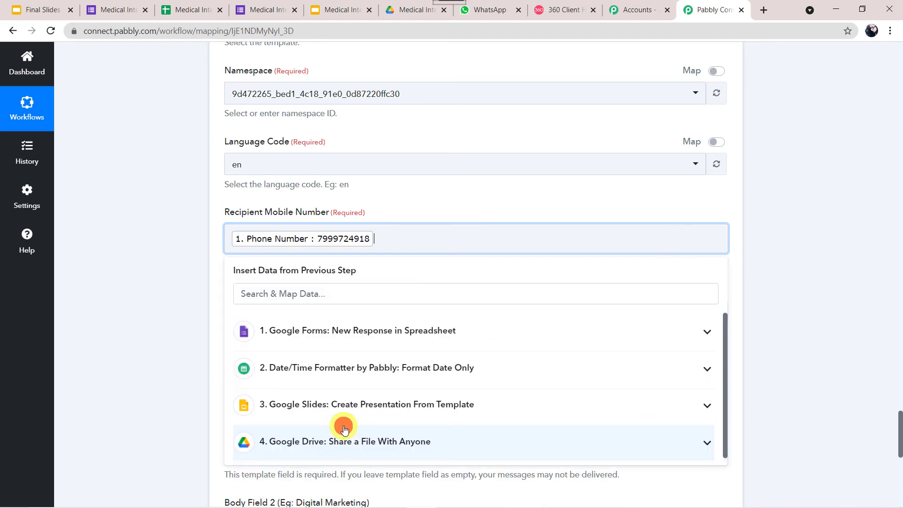
pyautogui.click(153, 286)
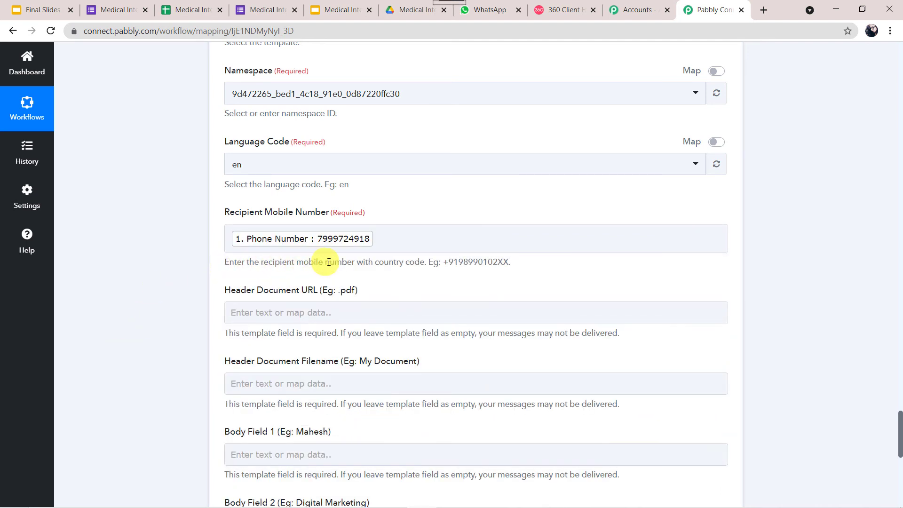
pyautogui.click(341, 241)
pyautogui.click(232, 239)
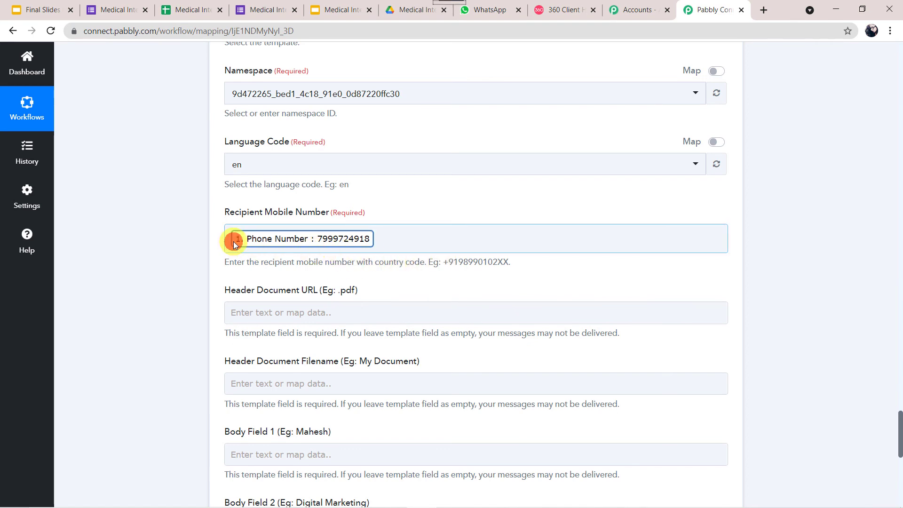
pyautogui.click(230, 240)
pyautogui.write('+91')
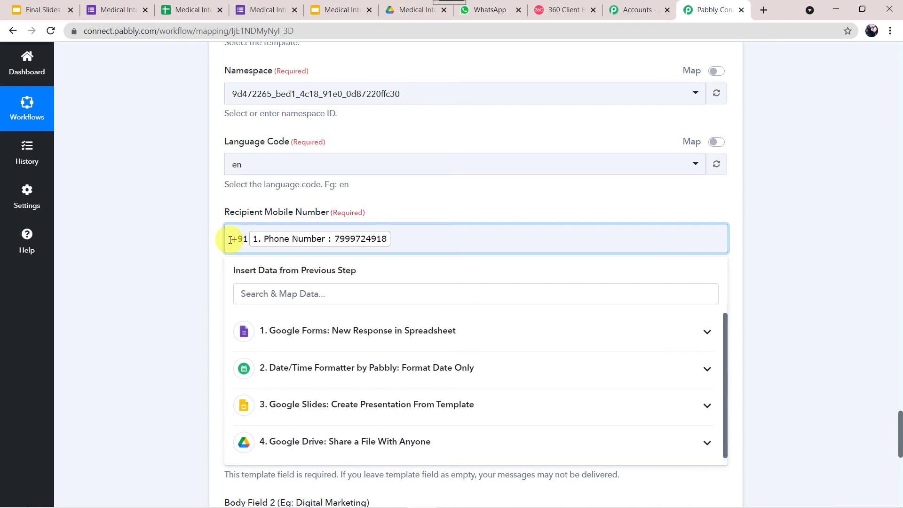
pyautogui.click(201, 240)
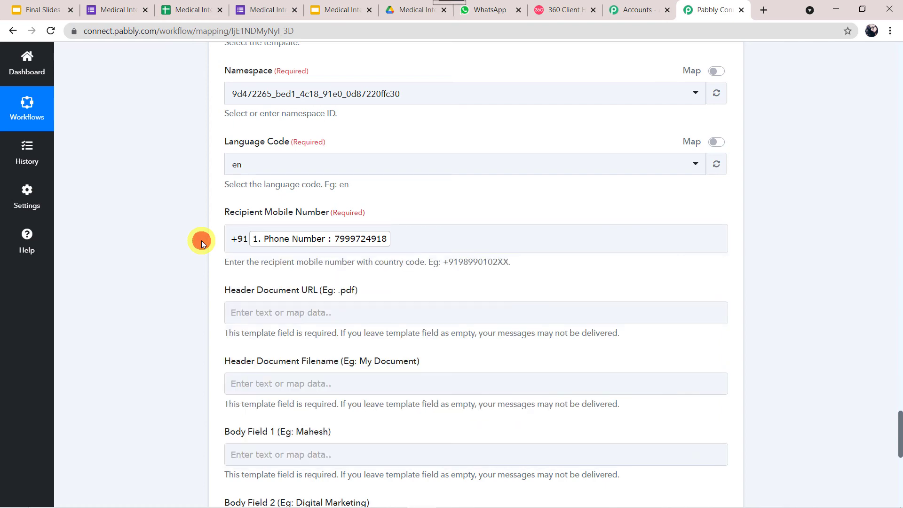
pyautogui.scroll(-2, 174, 322)
pyautogui.click(228, 225)
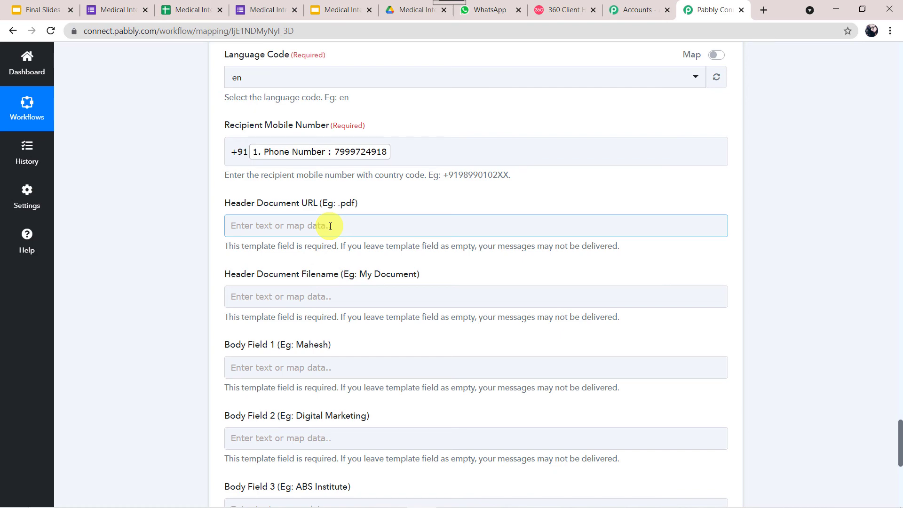
# - Map Header Document URL to the Google Drive step's Res2 ExportLinks Application/pdf link
pyautogui.scroll(14, 177, 237)
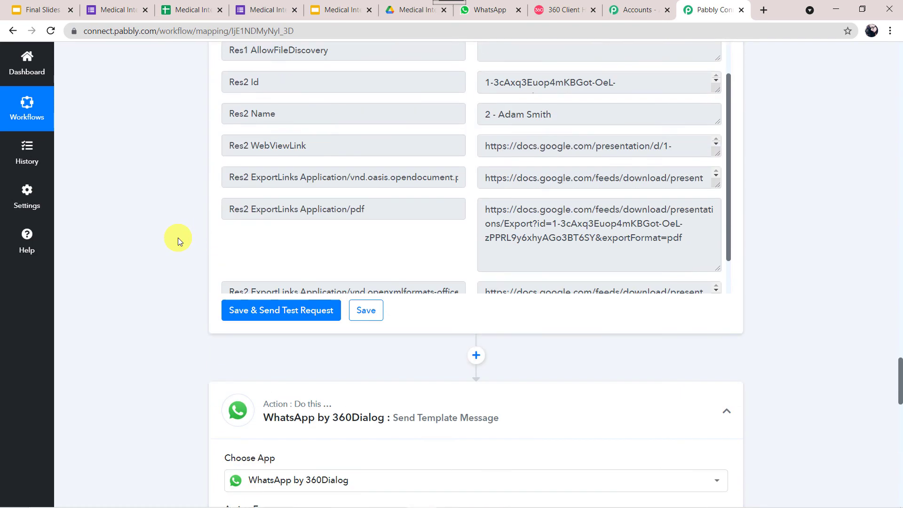
pyautogui.scroll(2, 178, 238)
pyautogui.scroll(7, 179, 233)
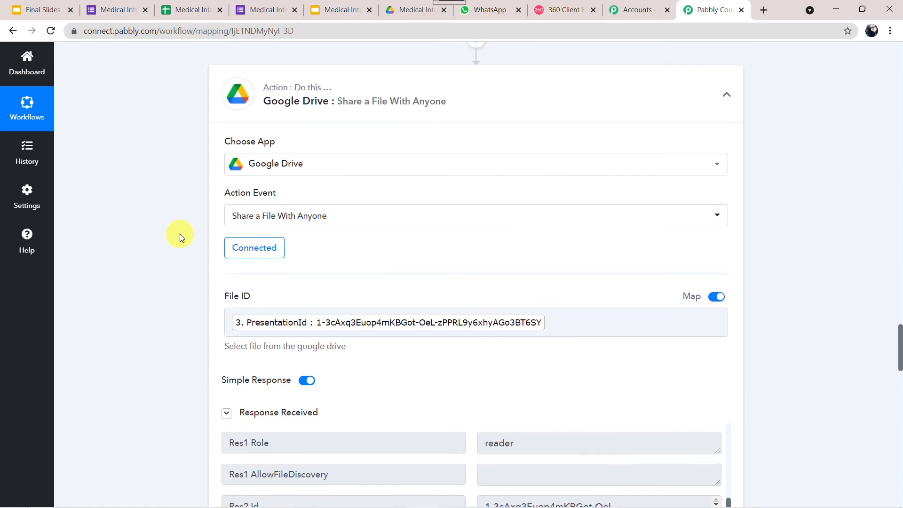
pyautogui.scroll(-7, 191, 388)
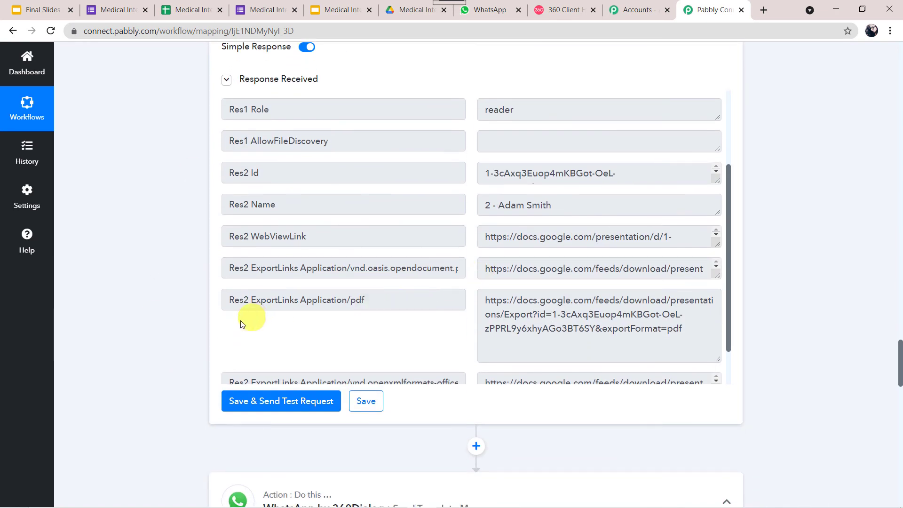
pyautogui.scroll(-2, 150, 401)
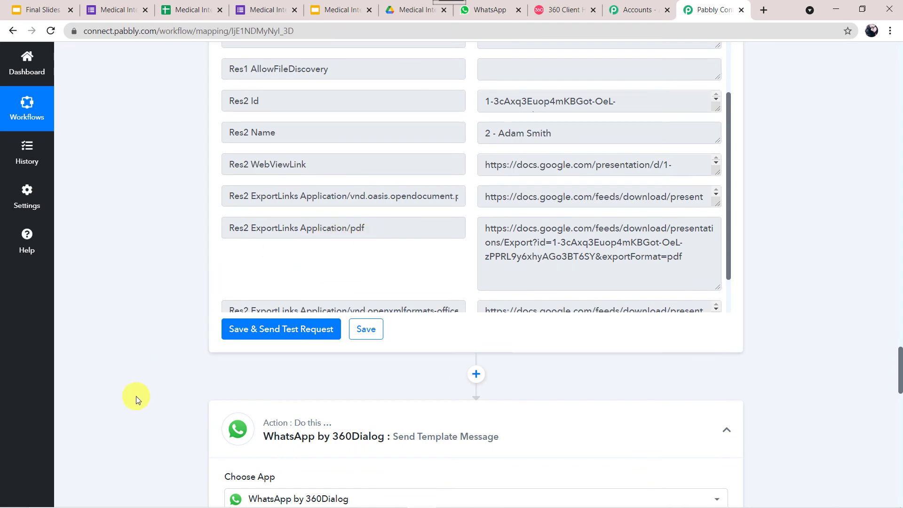
pyautogui.scroll(-15, 136, 396)
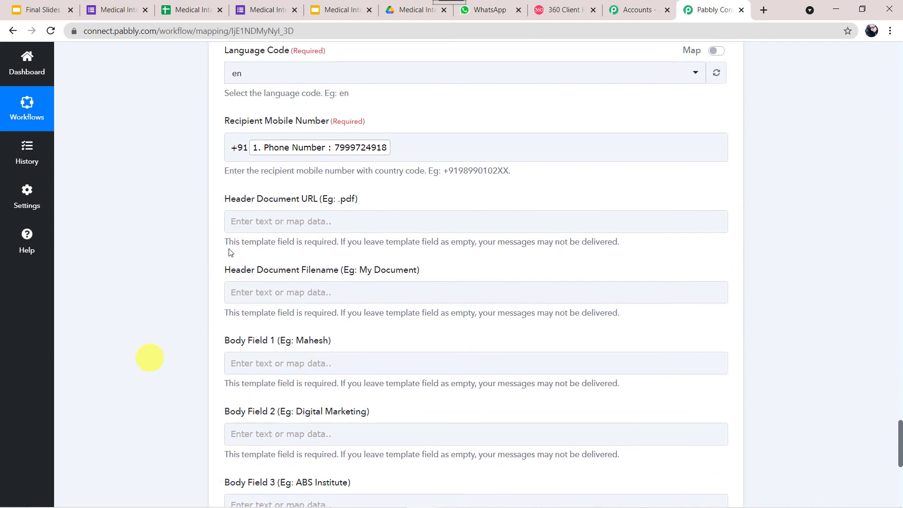
pyautogui.click(296, 225)
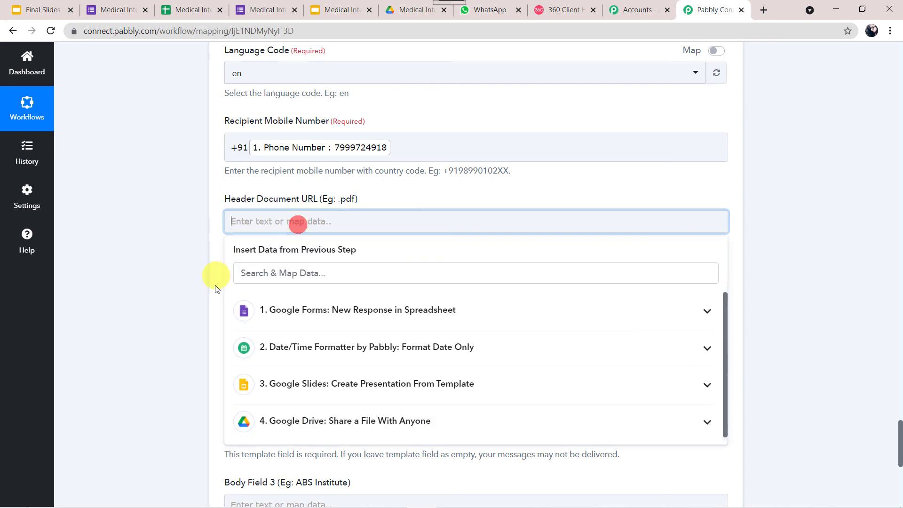
pyautogui.click(327, 420)
pyautogui.scroll(-2, 233, 411)
pyautogui.scroll(-2, 233, 412)
pyautogui.scroll(-4, 150, 402)
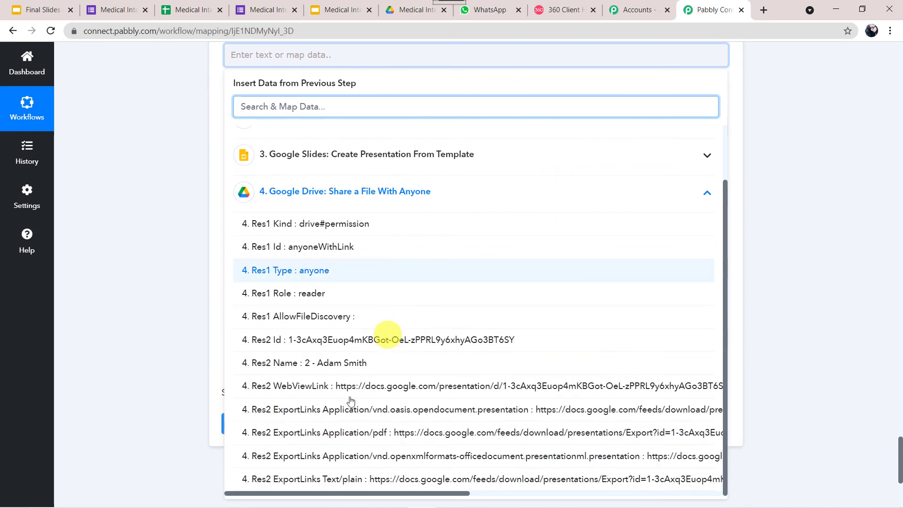
pyautogui.click(375, 437)
pyautogui.click(139, 190)
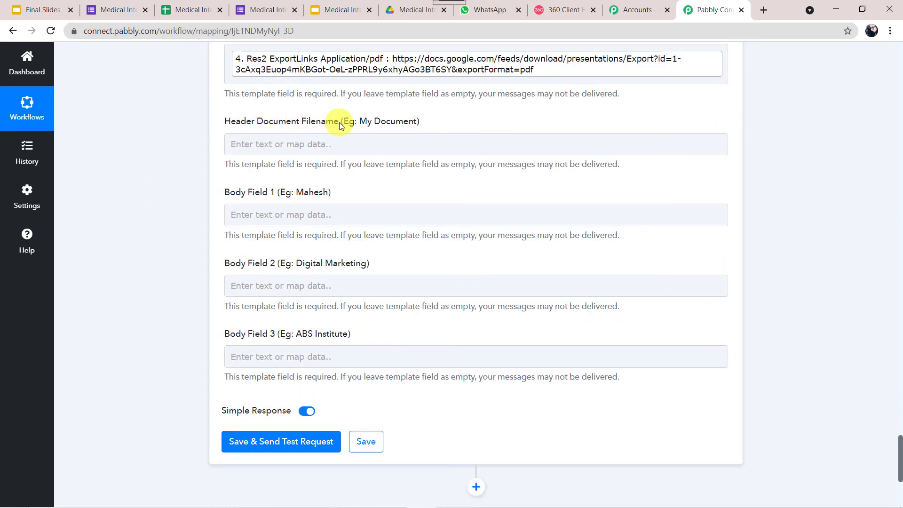
# - Map Header Document Filename to the shared file's Res2 Name
pyautogui.click(285, 145)
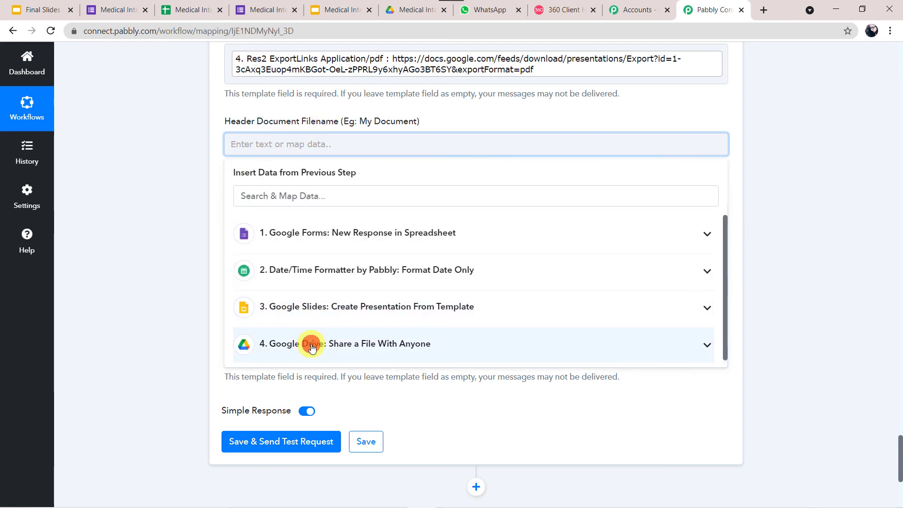
pyautogui.click(311, 347)
pyautogui.scroll(-2, 174, 387)
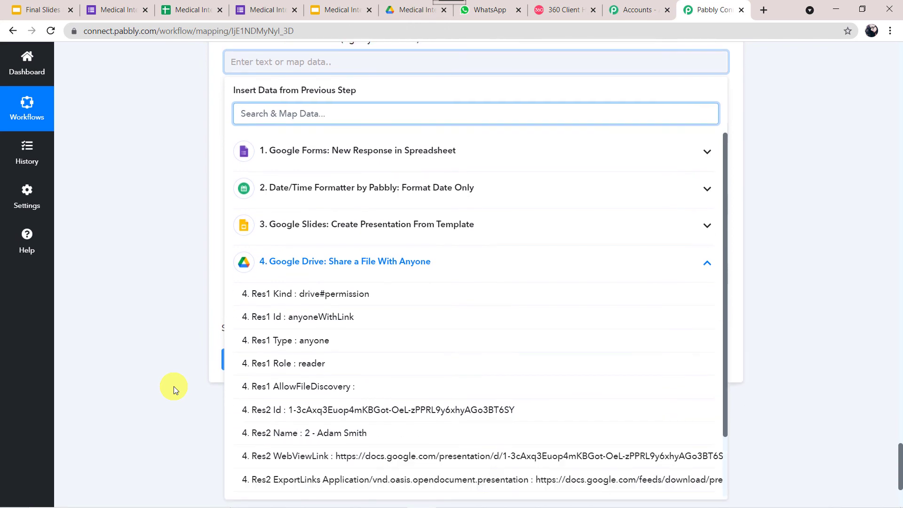
pyautogui.click(367, 433)
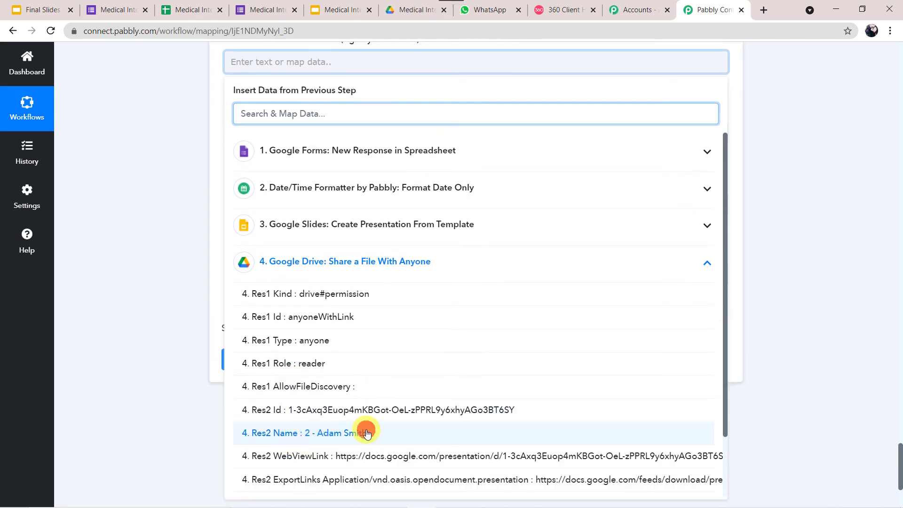
pyautogui.click(198, 298)
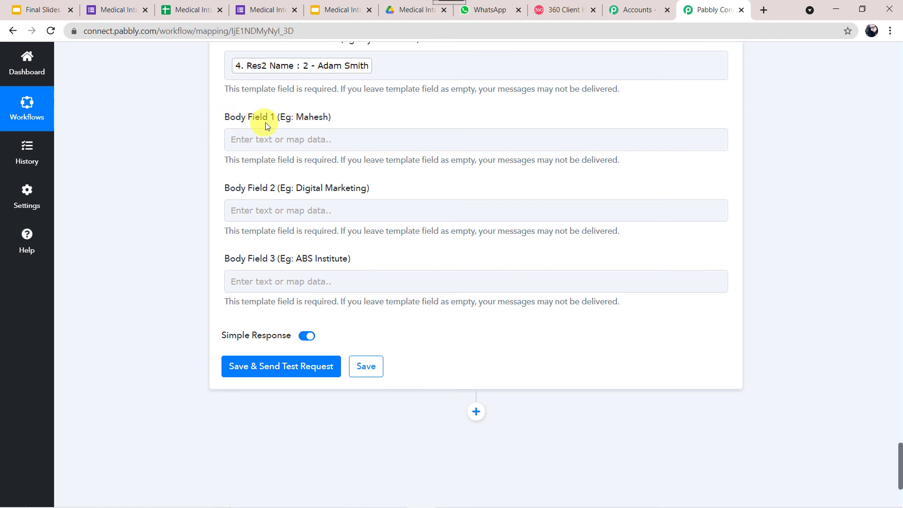
# - Check which body variables the certificate_link template preview needs
pyautogui.click(306, 281)
pyautogui.click(562, 10)
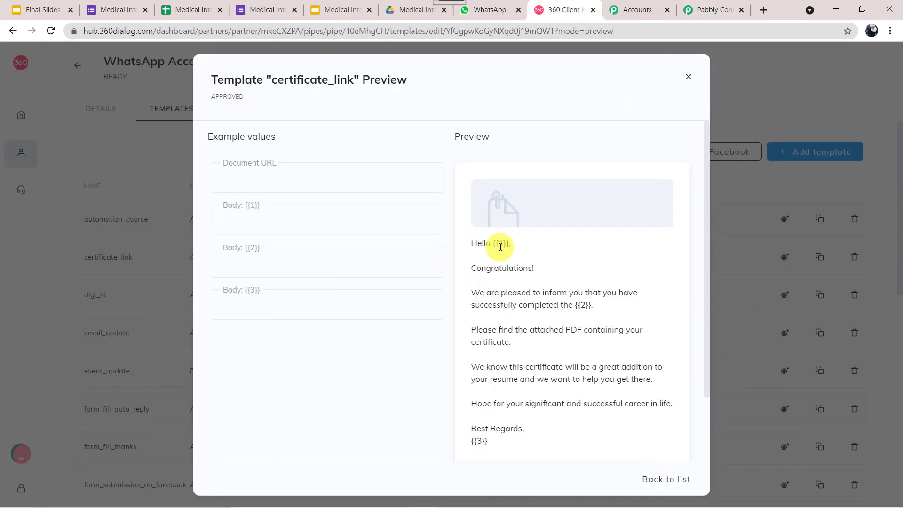
pyautogui.click(714, 10)
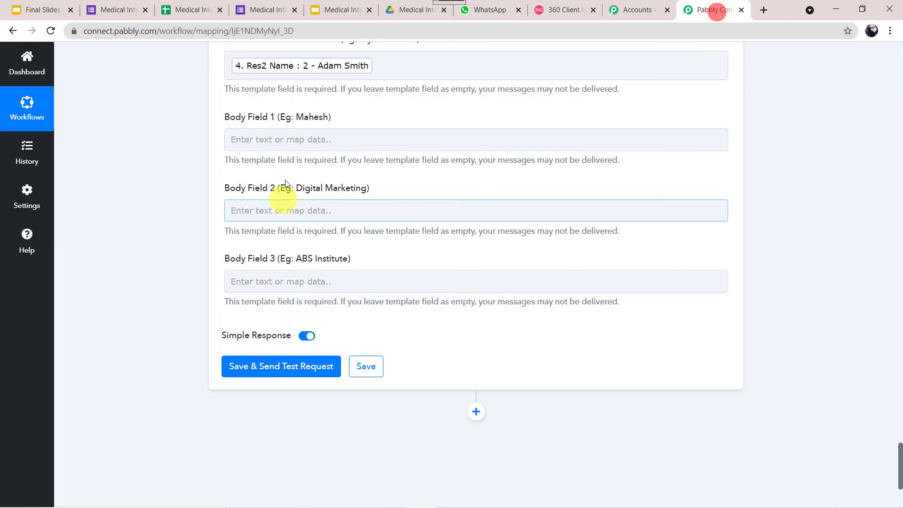
# - Map Body Field 1 to the Google Forms respondent's Full Name
pyautogui.click(307, 135)
pyautogui.click(340, 227)
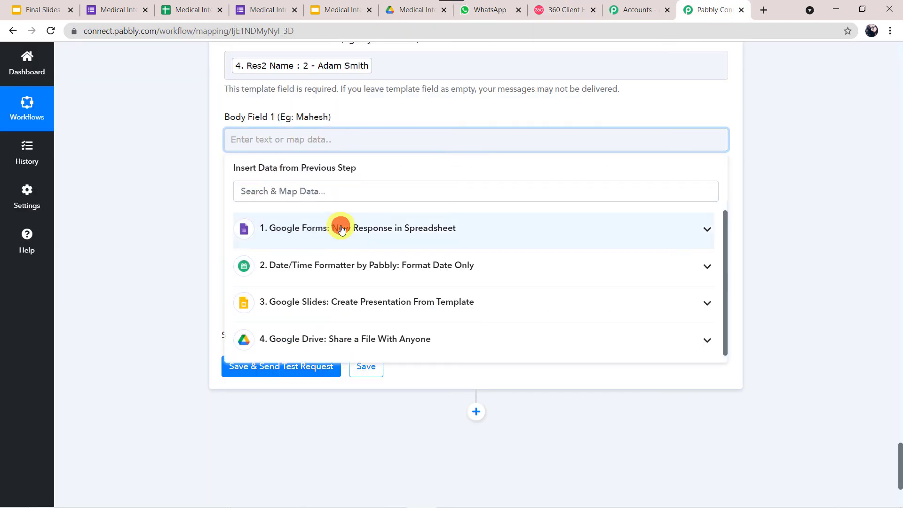
pyautogui.click(313, 284)
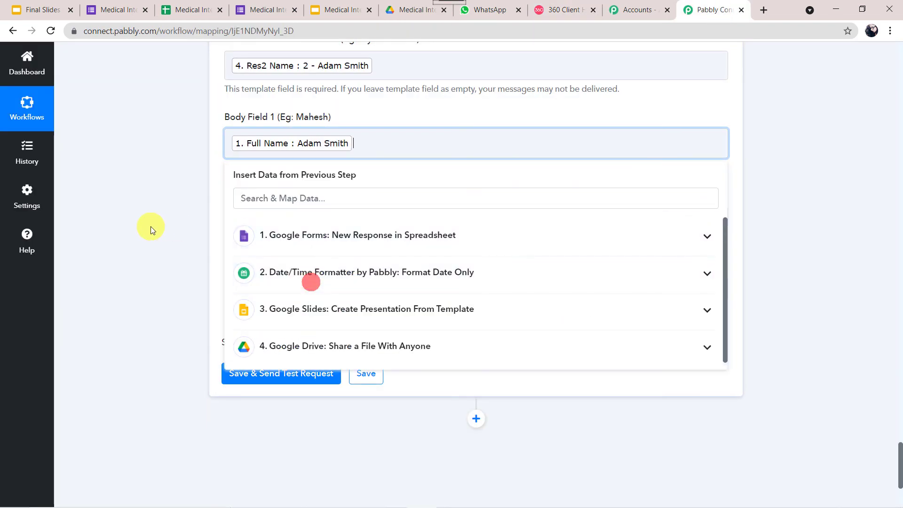
pyautogui.click(151, 227)
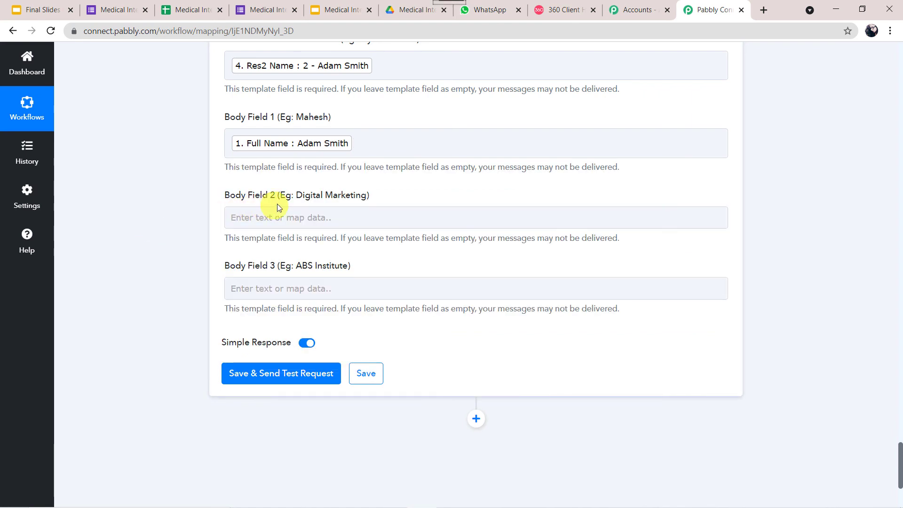
pyautogui.click(567, 14)
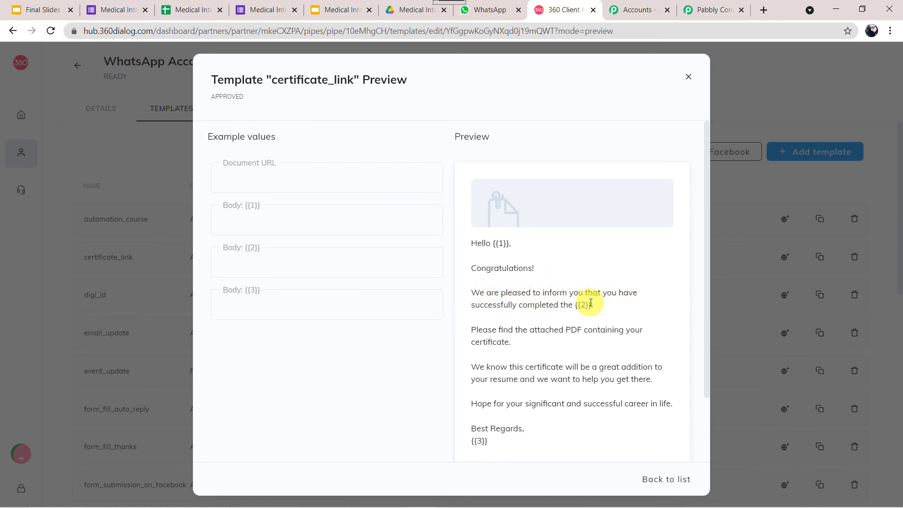
pyautogui.click(347, 7)
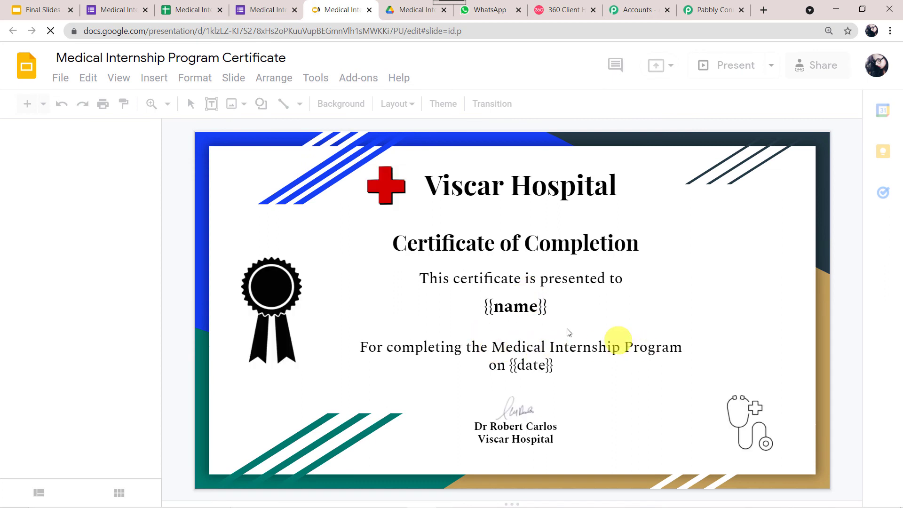
# - Enter 'Medical Internship Program' in Body Field 2
pyautogui.click(711, 10)
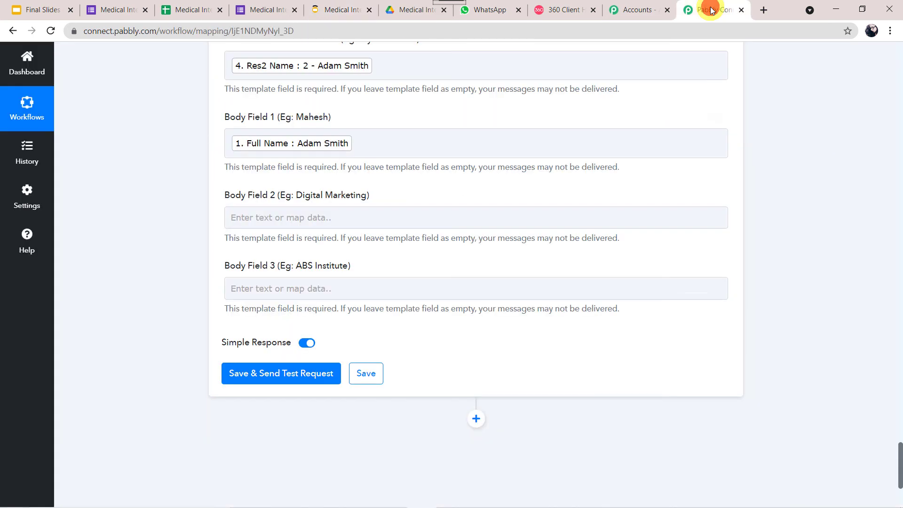
pyautogui.click(337, 218)
pyautogui.write('Medical Internship Program')
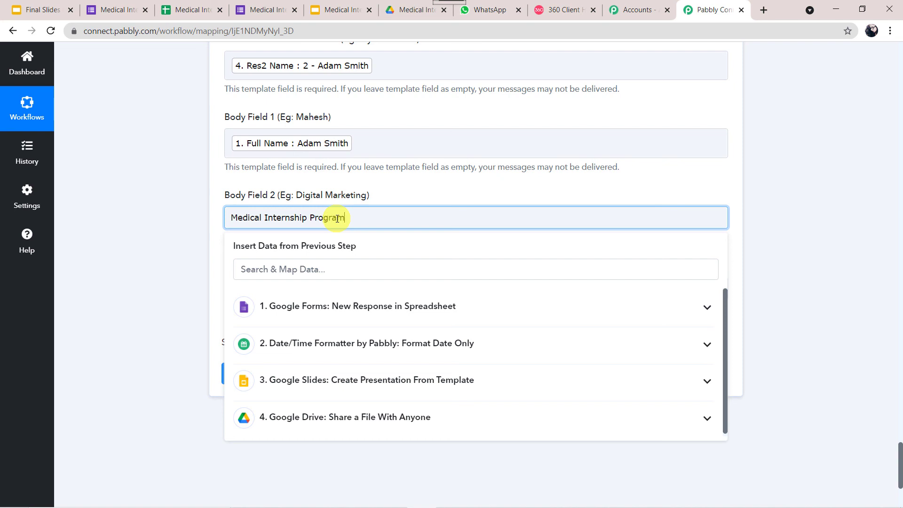
pyautogui.click(130, 282)
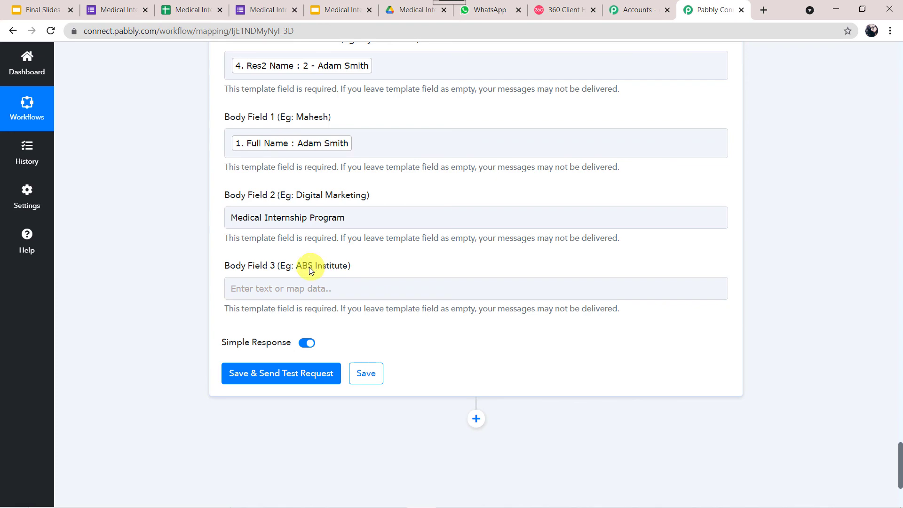
# - Enter 'Viscar Hospital' in Body Field 3, then save and send a test request
pyautogui.click(350, 9)
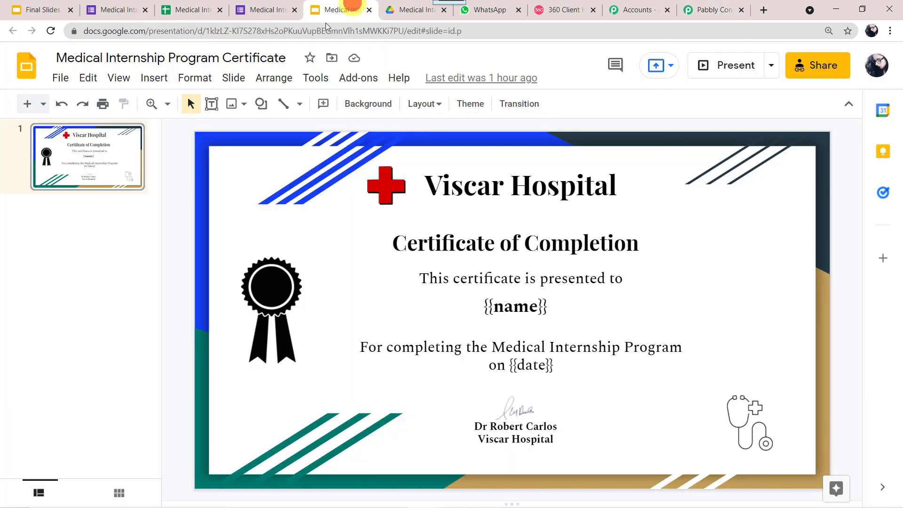
pyautogui.click(426, 187)
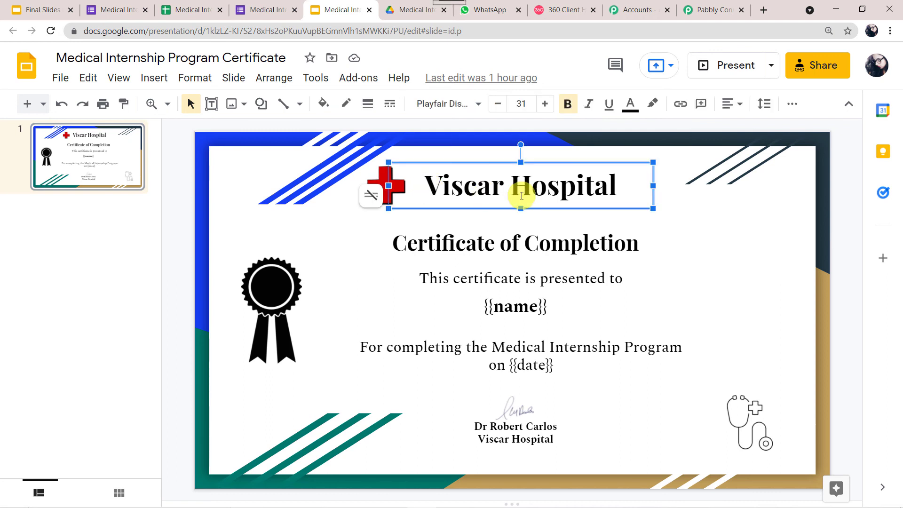
pyautogui.click(712, 10)
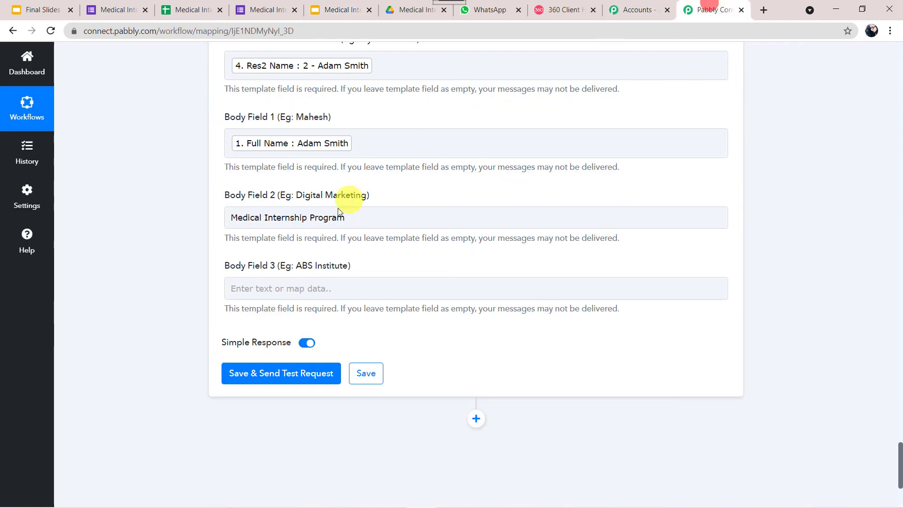
pyautogui.click(295, 289)
pyautogui.write('Viscar Hospital')
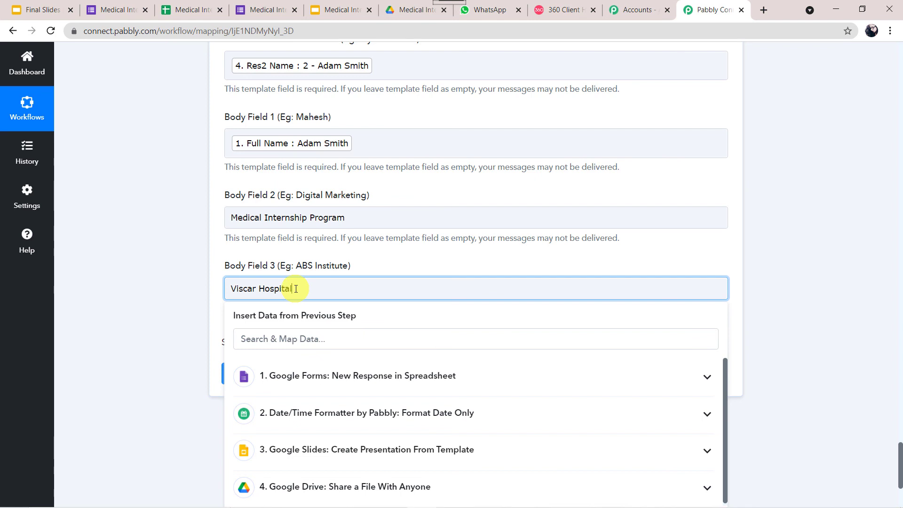
pyautogui.click(142, 323)
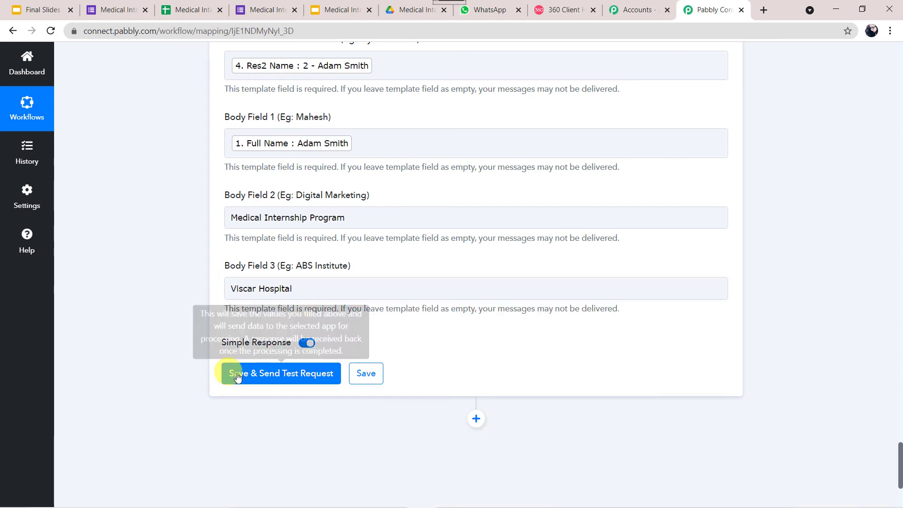
pyautogui.click(252, 379)
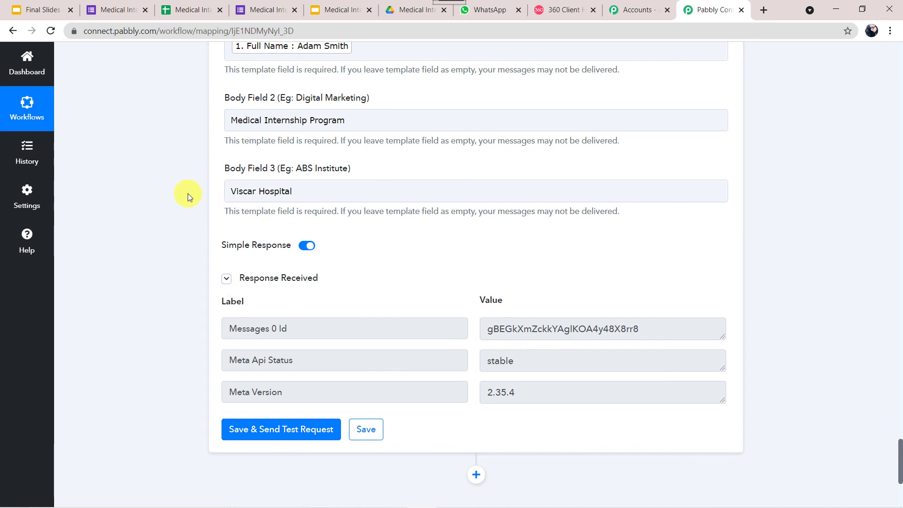
# - Download and open the certificate PDF received on WhatsApp Web, dated 05-10-2021
pyautogui.click(493, 12)
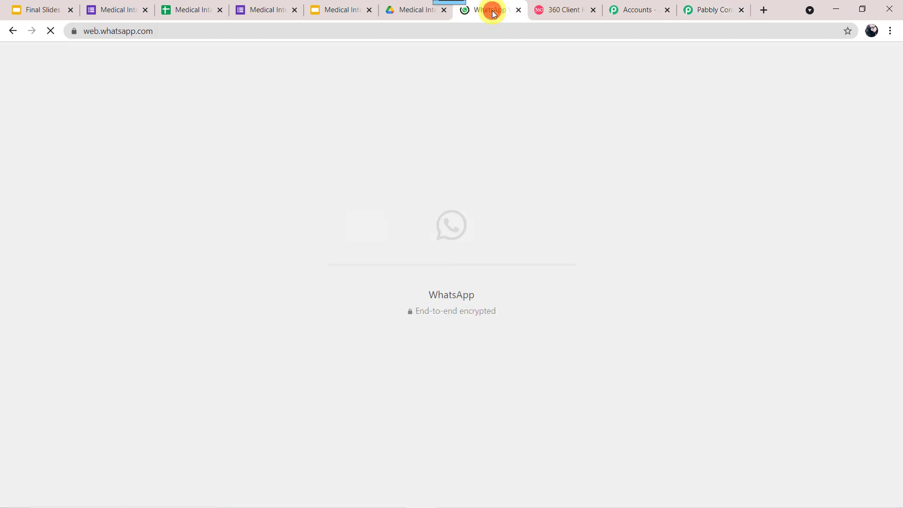
pyautogui.click(168, 183)
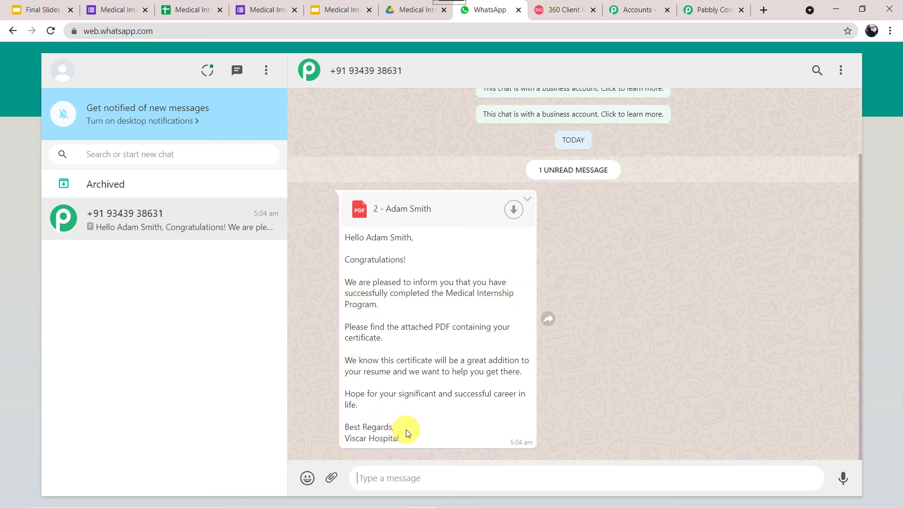
pyautogui.click(516, 209)
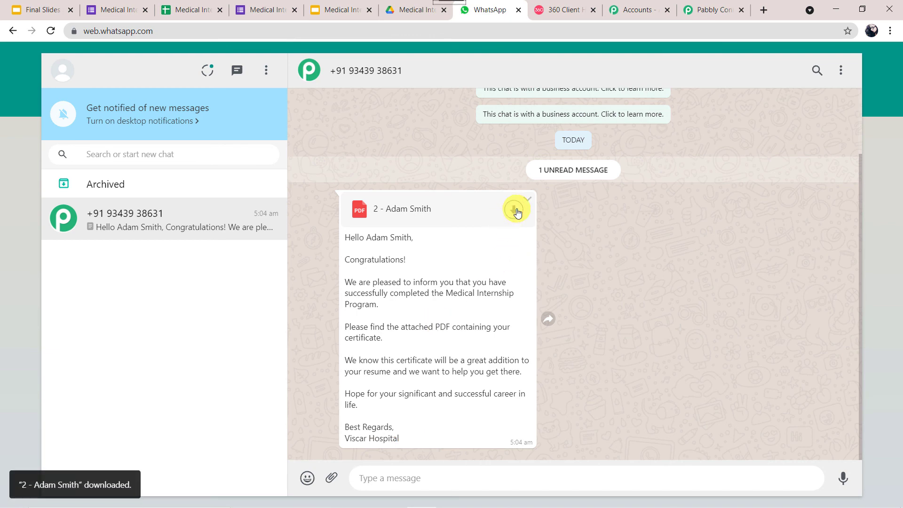
pyautogui.click(62, 492)
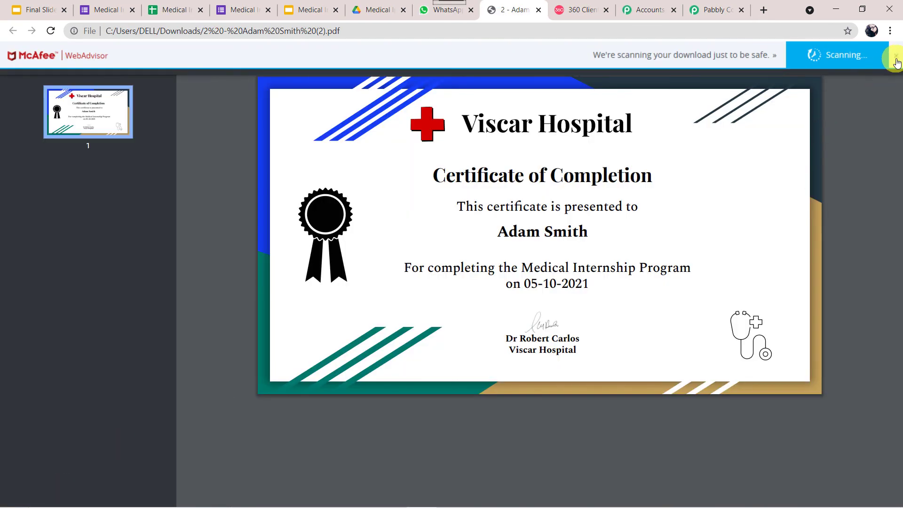
pyautogui.click(896, 58)
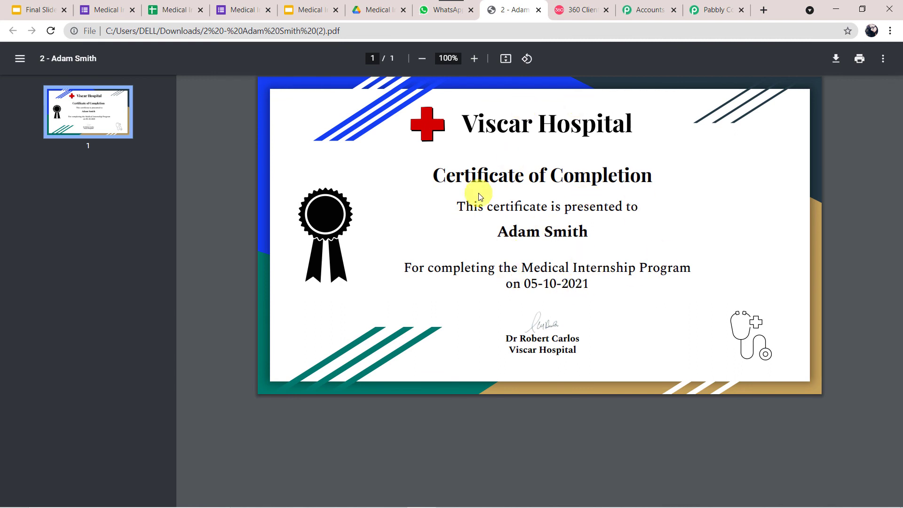
# - Save the WhatsApp by 360Dialog step in Pabbly Connect
pyautogui.click(706, 11)
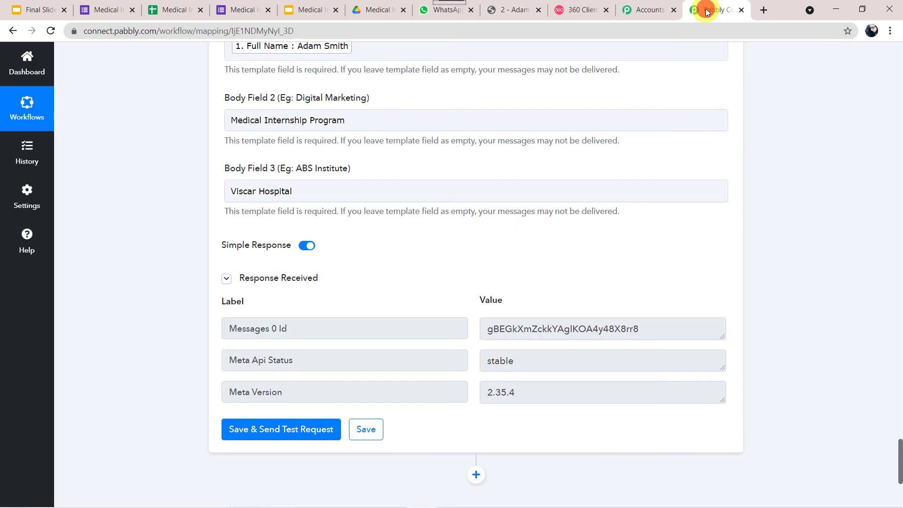
pyautogui.click(365, 429)
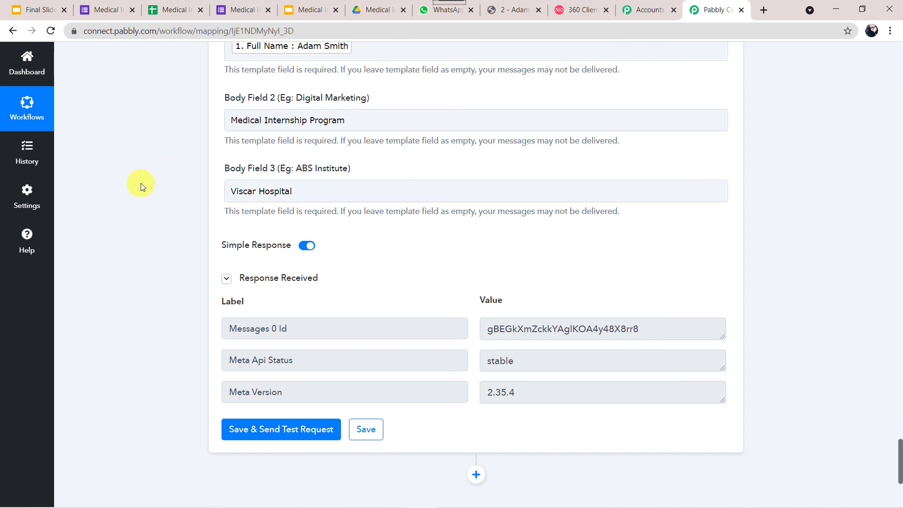
pyautogui.click(233, 10)
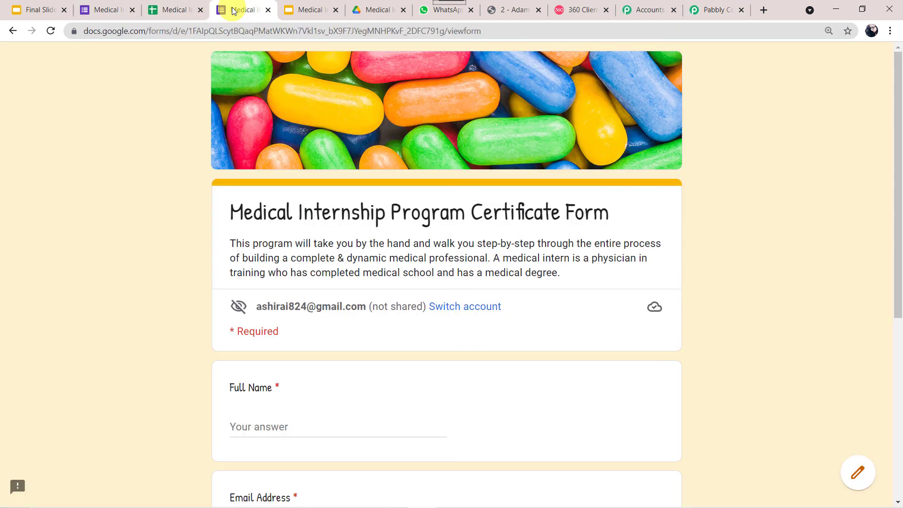
pyautogui.scroll(-4, 148, 344)
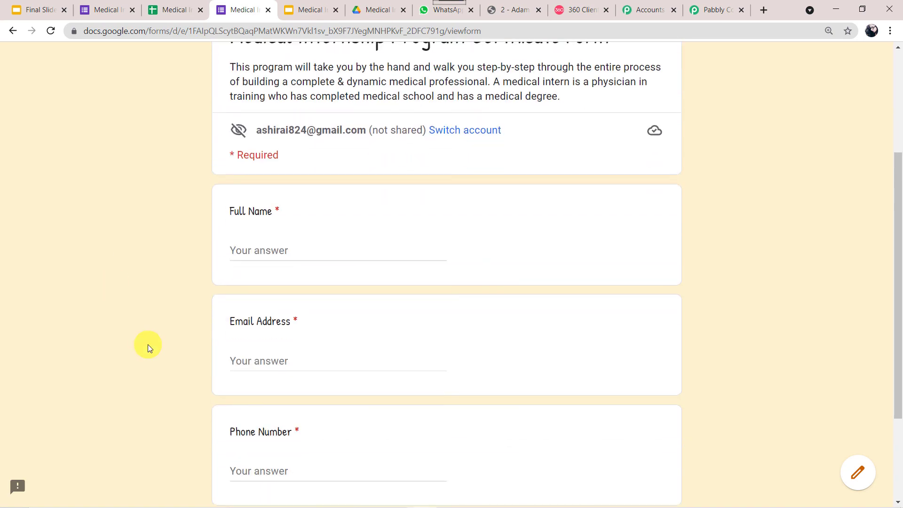
pyautogui.scroll(-1, 148, 344)
# - Submit a new form response with the respondent's full name, email address and phone number
pyautogui.click(284, 234)
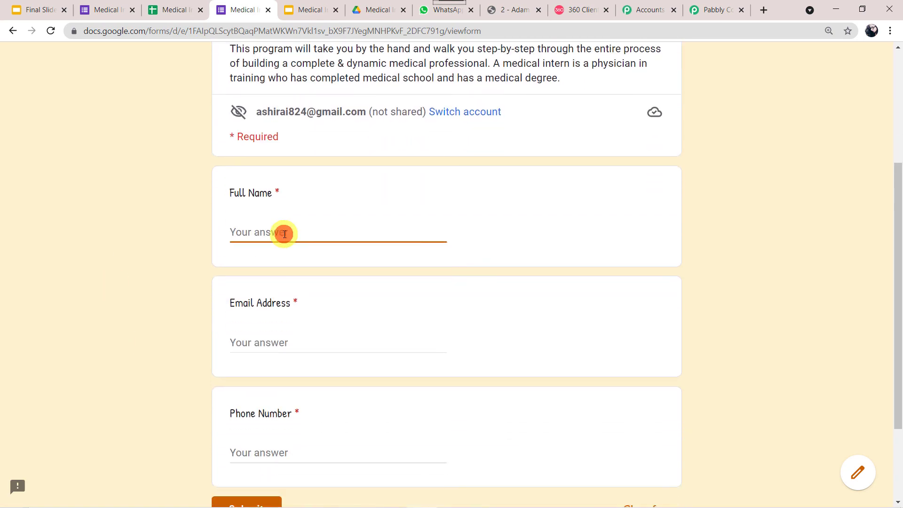
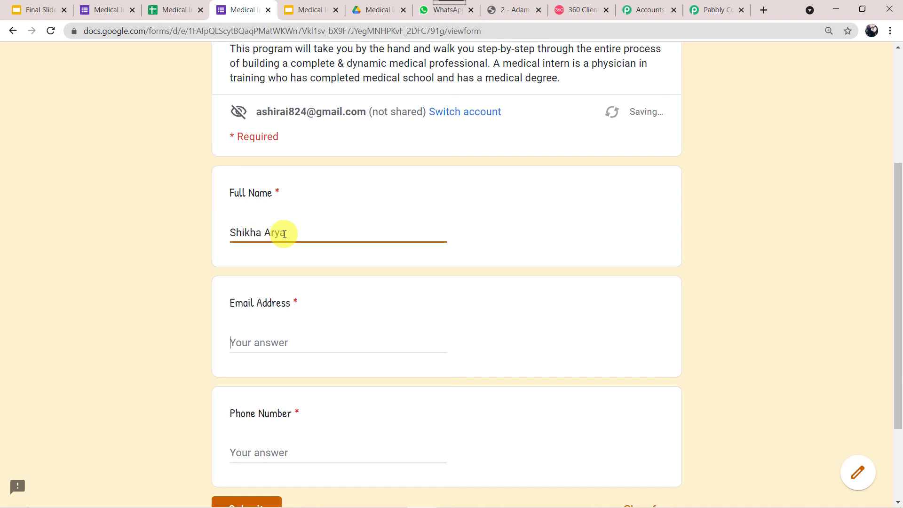
pyautogui.press('Tab')
pyautogui.write('shi')
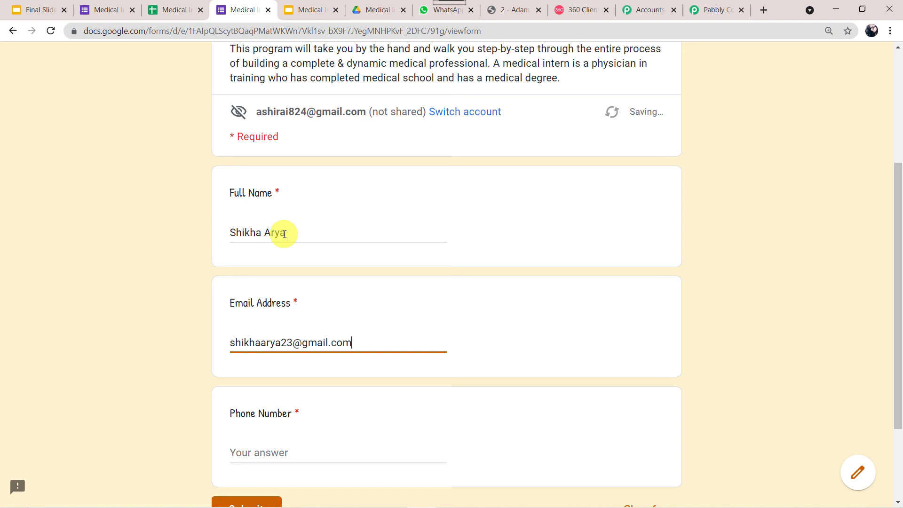
pyautogui.press('Tab')
pyautogui.scroll(-2, 284, 233)
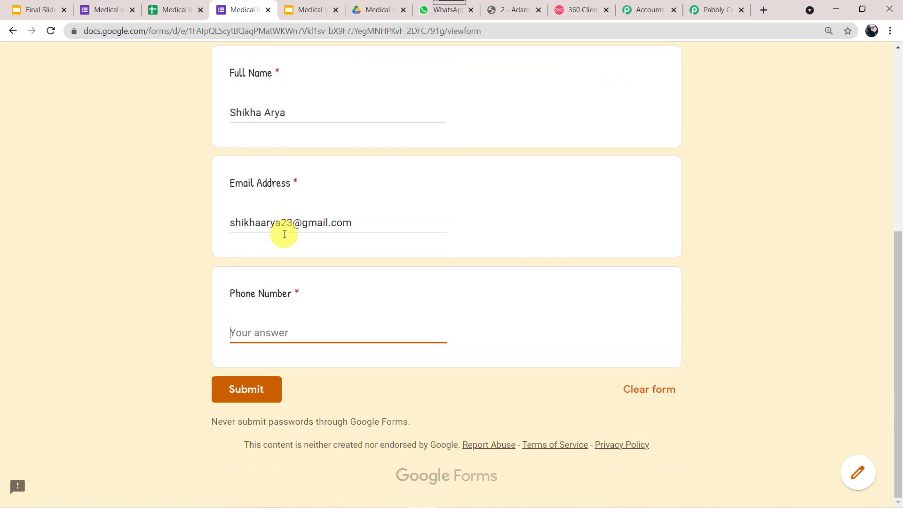
pyautogui.click(243, 387)
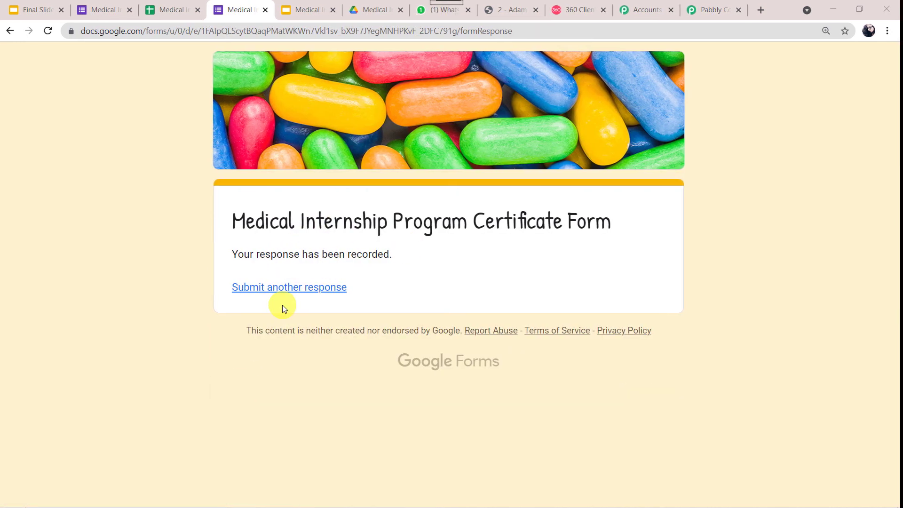
pyautogui.click(170, 16)
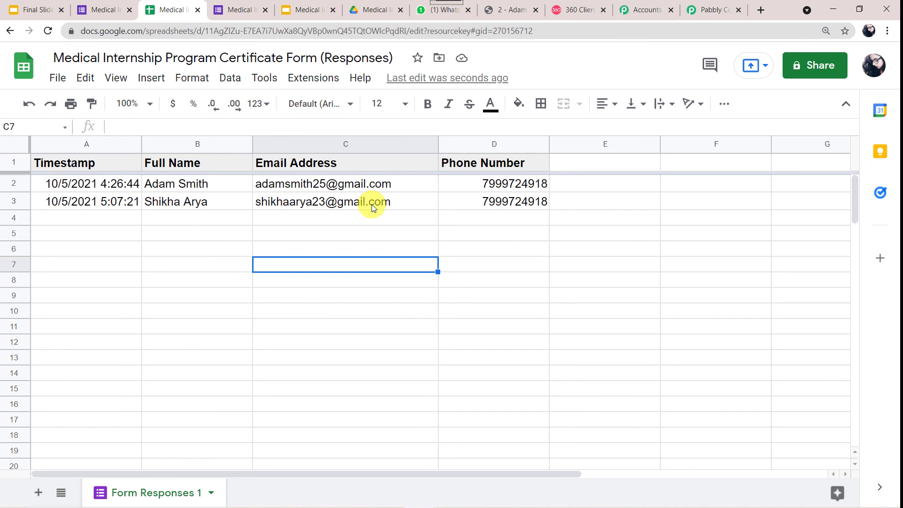
# - Confirm the Drive folder holds the new certificate, numbered 3, and the WhatsApp chat received it
pyautogui.click(372, 11)
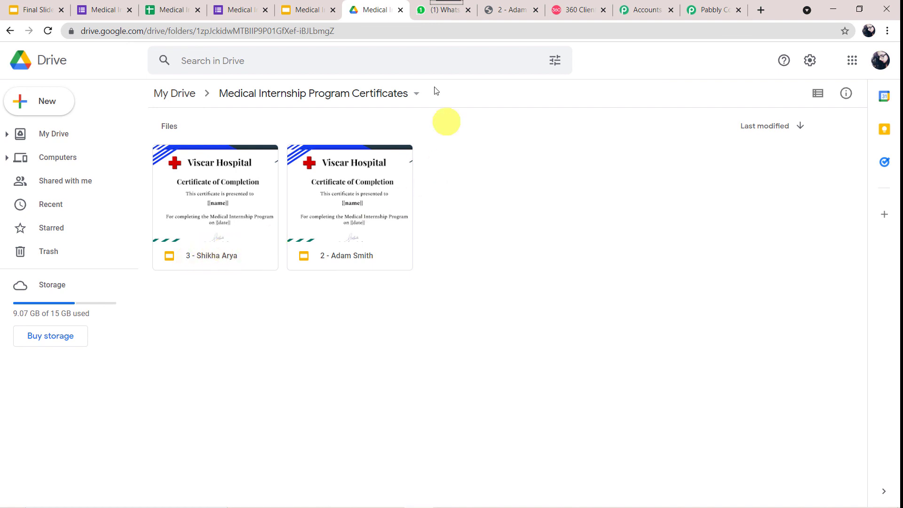
pyautogui.click(447, 10)
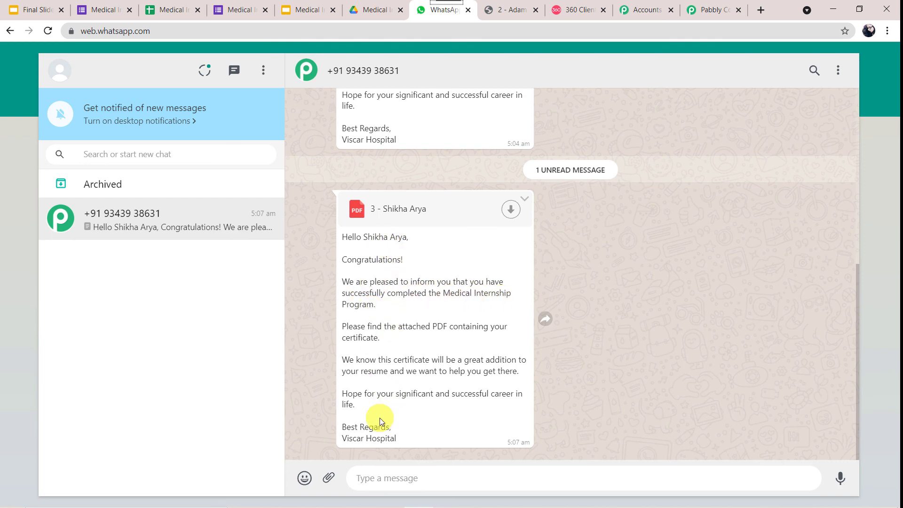
# - Download and view the second respondent's certificate PDF from the WhatsApp chat
pyautogui.click(512, 210)
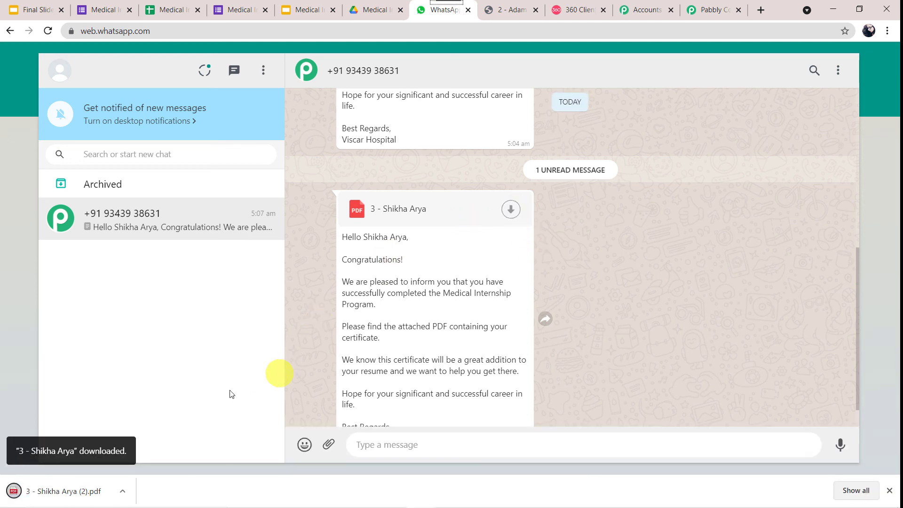
pyautogui.click(82, 492)
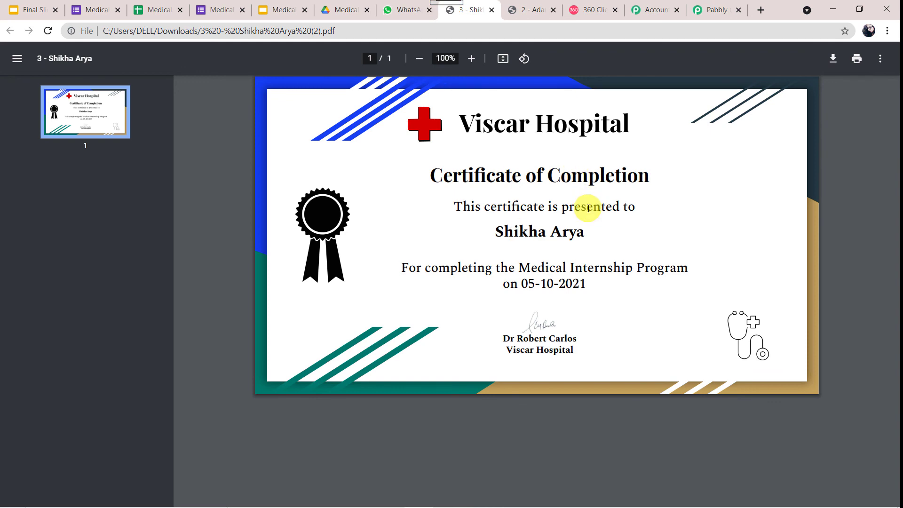
pyautogui.click(720, 12)
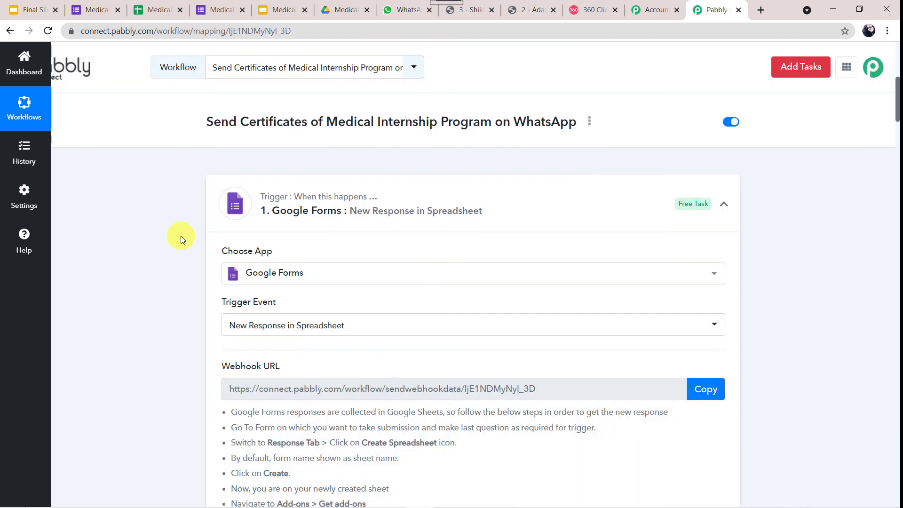
# - Collapse the Google Forms, Date/Time Formatter, Google Slides, Google Drive and WhatsApp by 360Dialog steps, then review the workflow
pyautogui.click(441, 191)
pyautogui.click(450, 301)
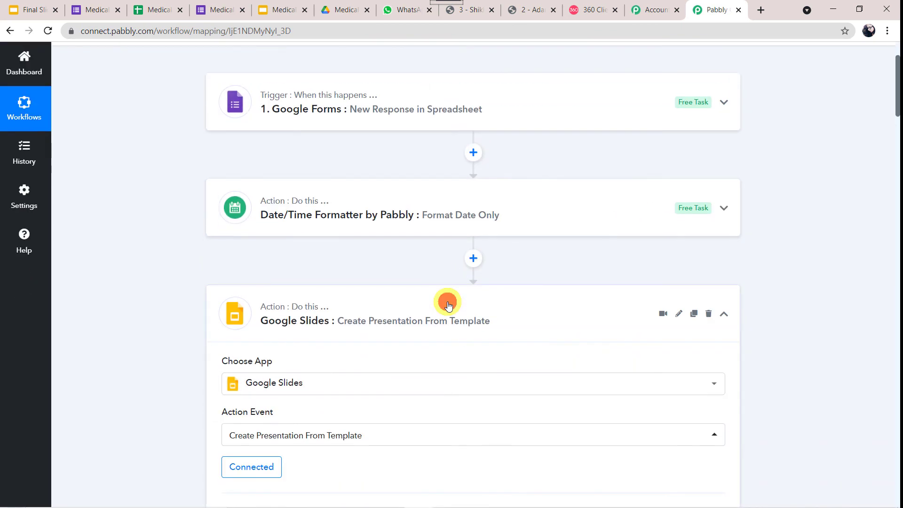
pyautogui.click(447, 305)
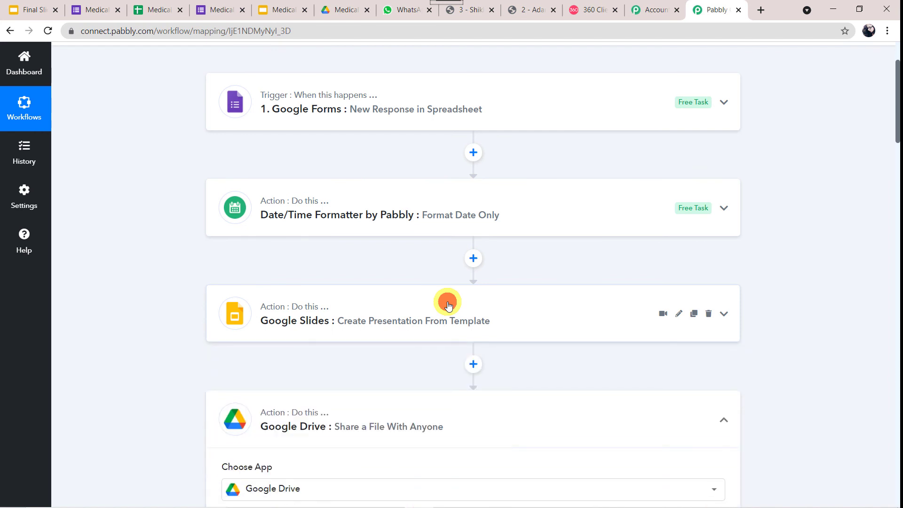
pyautogui.click(485, 273)
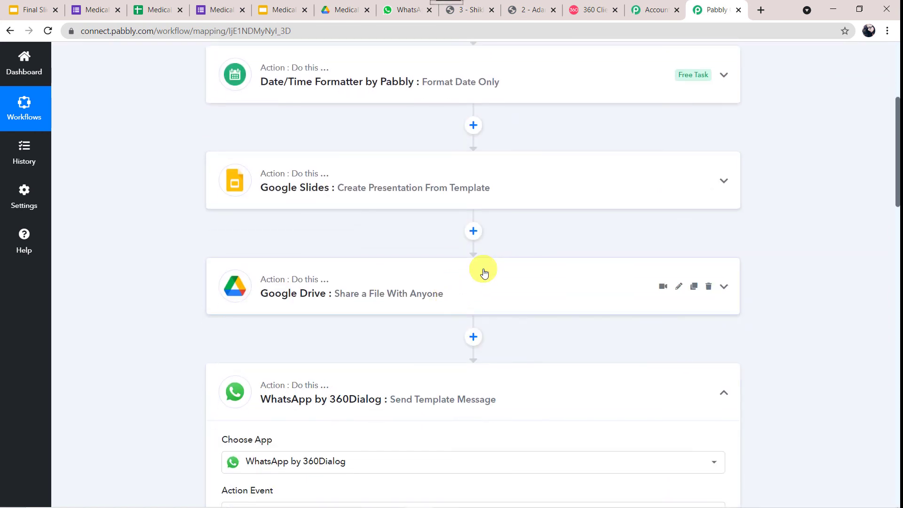
pyautogui.click(472, 376)
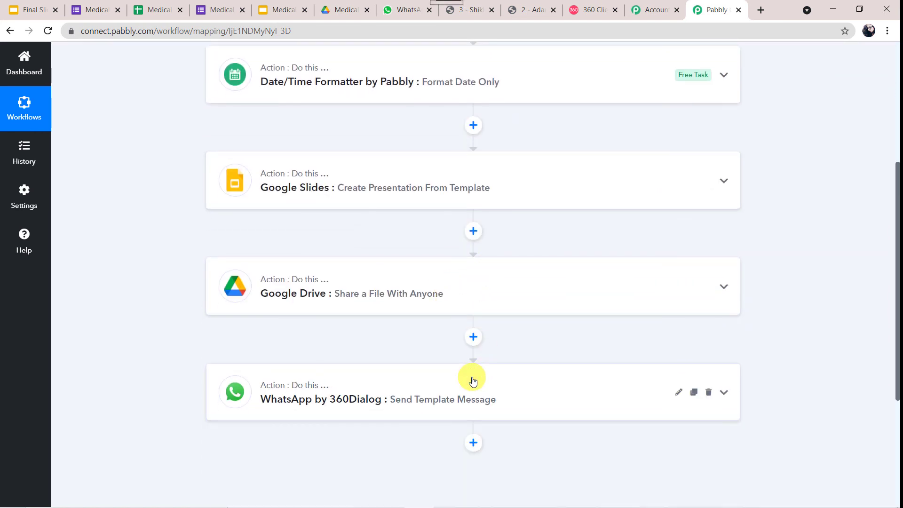
pyautogui.scroll(4, 134, 246)
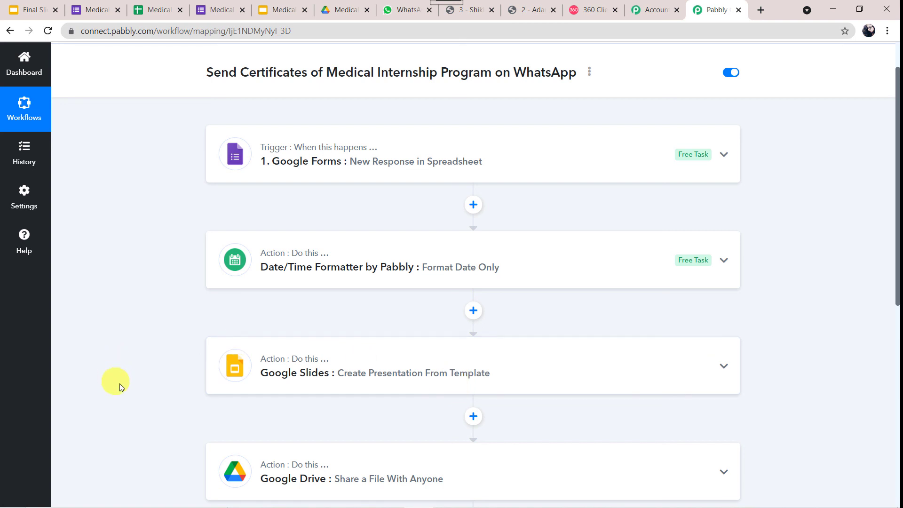
pyautogui.scroll(-3, 114, 360)
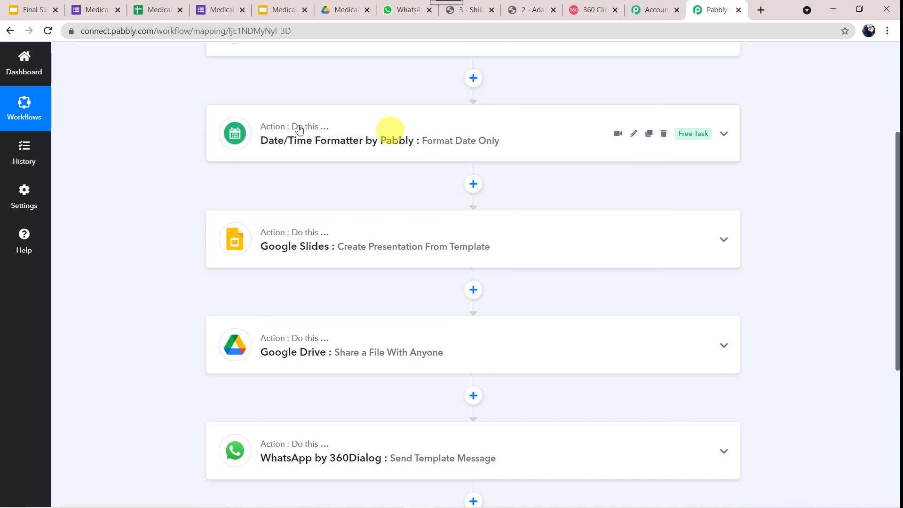
pyautogui.scroll(2, 170, 167)
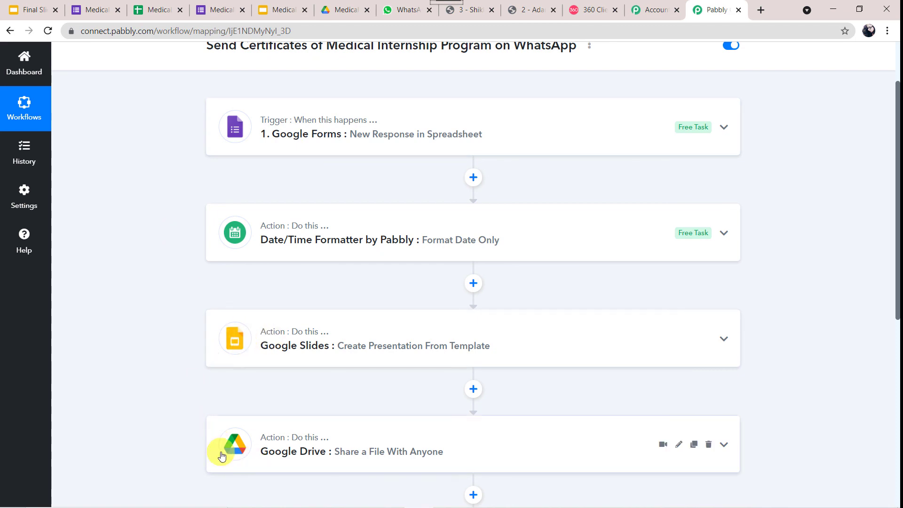
pyautogui.scroll(-3, 222, 454)
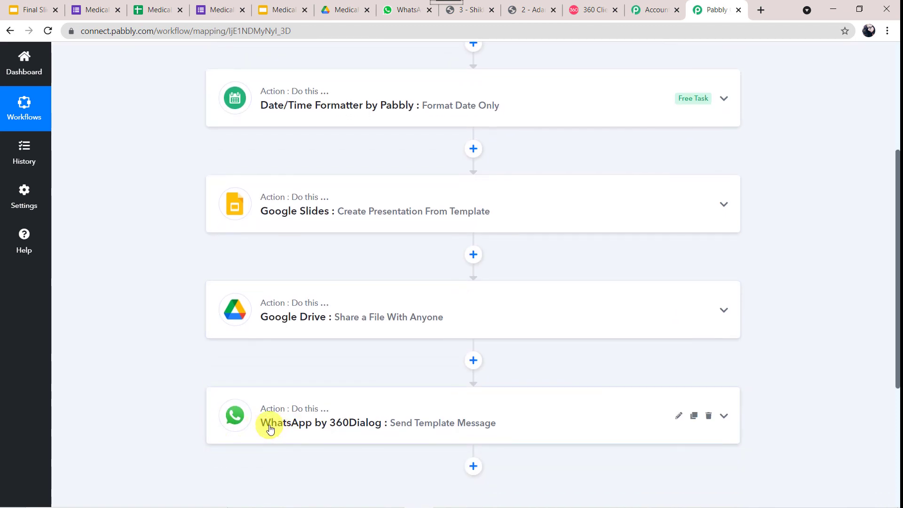
pyautogui.scroll(5, 269, 428)
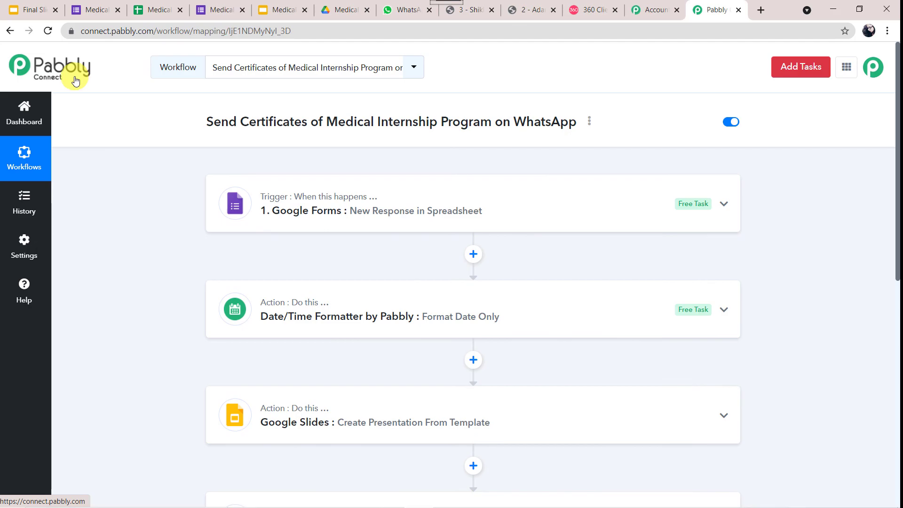